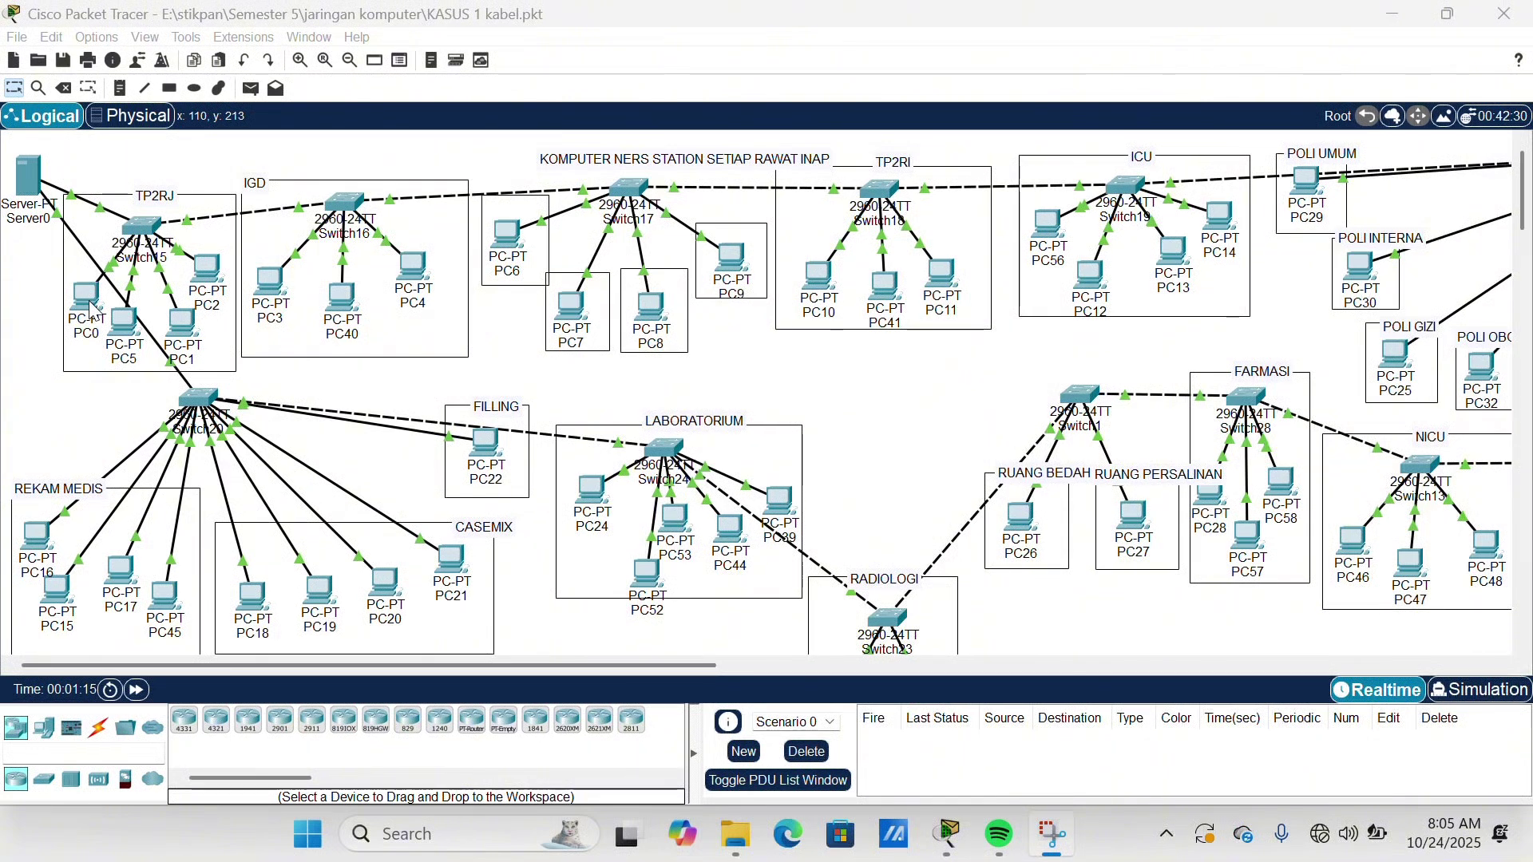
# - Review PC0's IP configuration in the TP2RJ area and close the configuration view
pyautogui.click(91, 307)
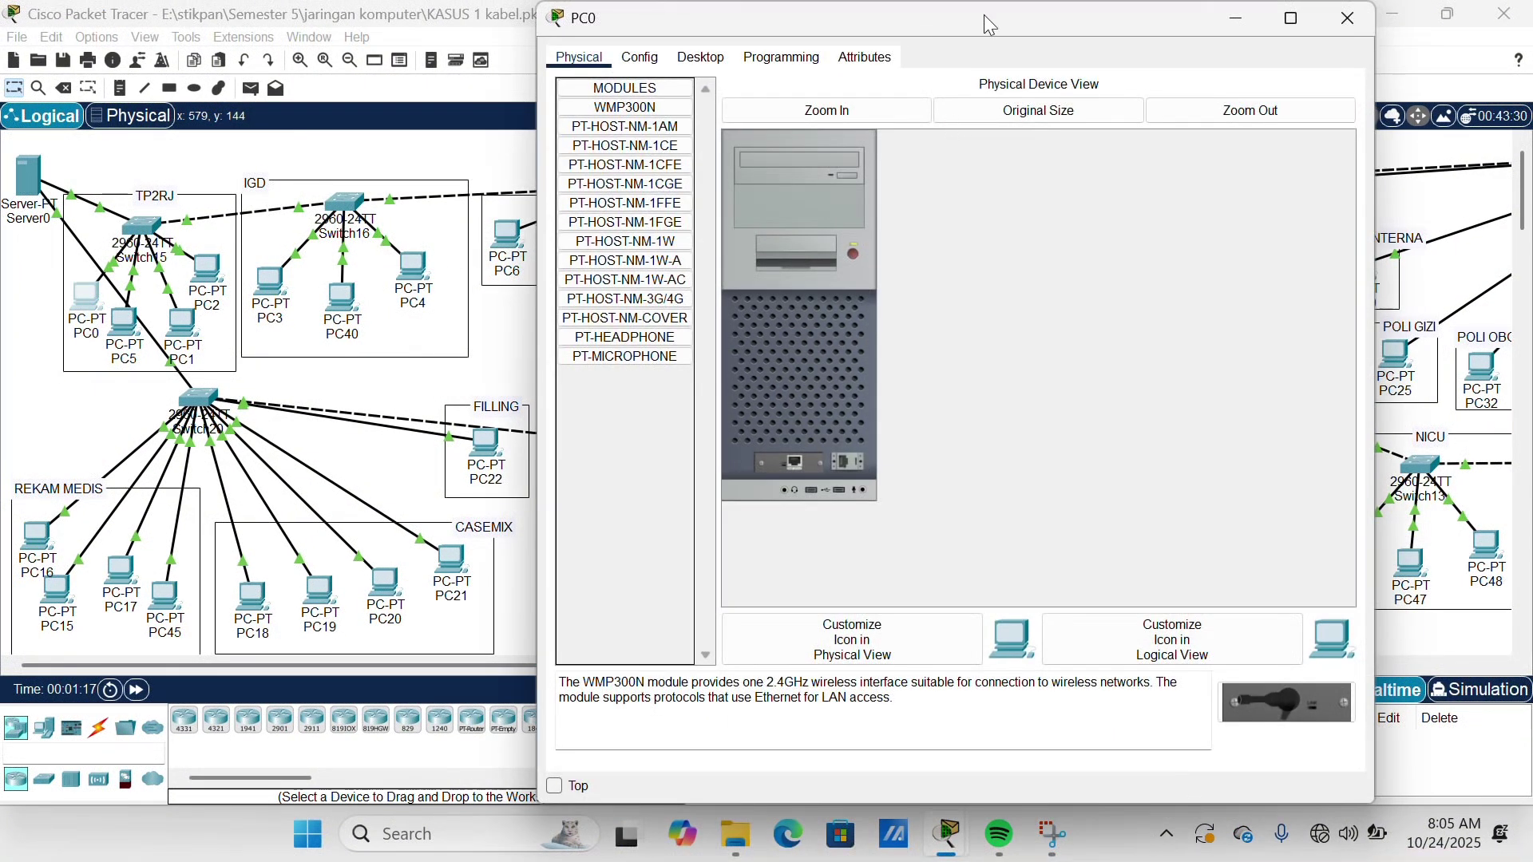
pyautogui.moveTo(998, 32); pyautogui.dragTo(1025, 136)
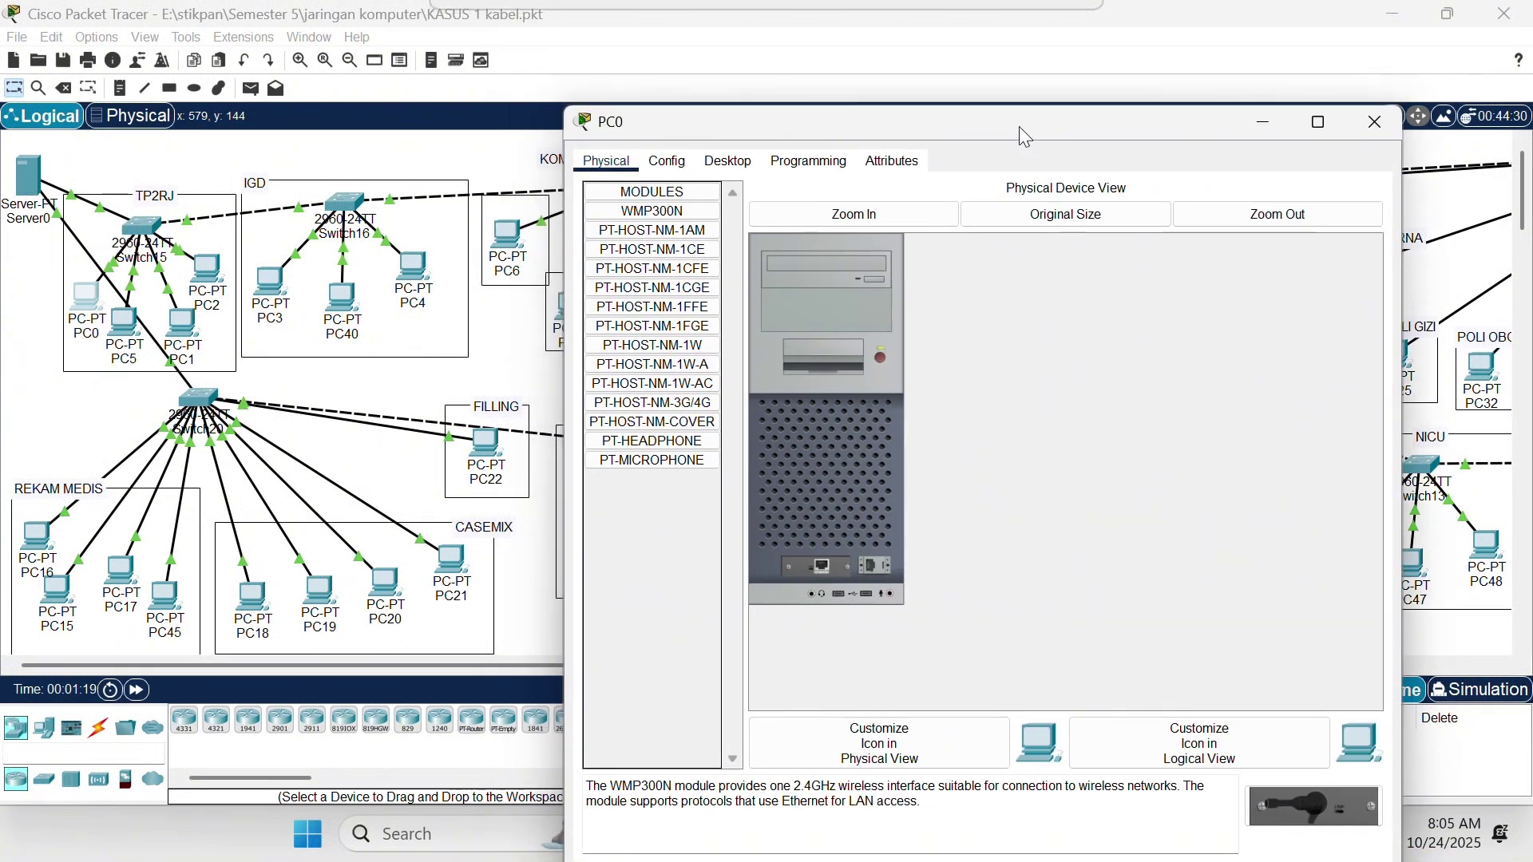
pyautogui.click(749, 168)
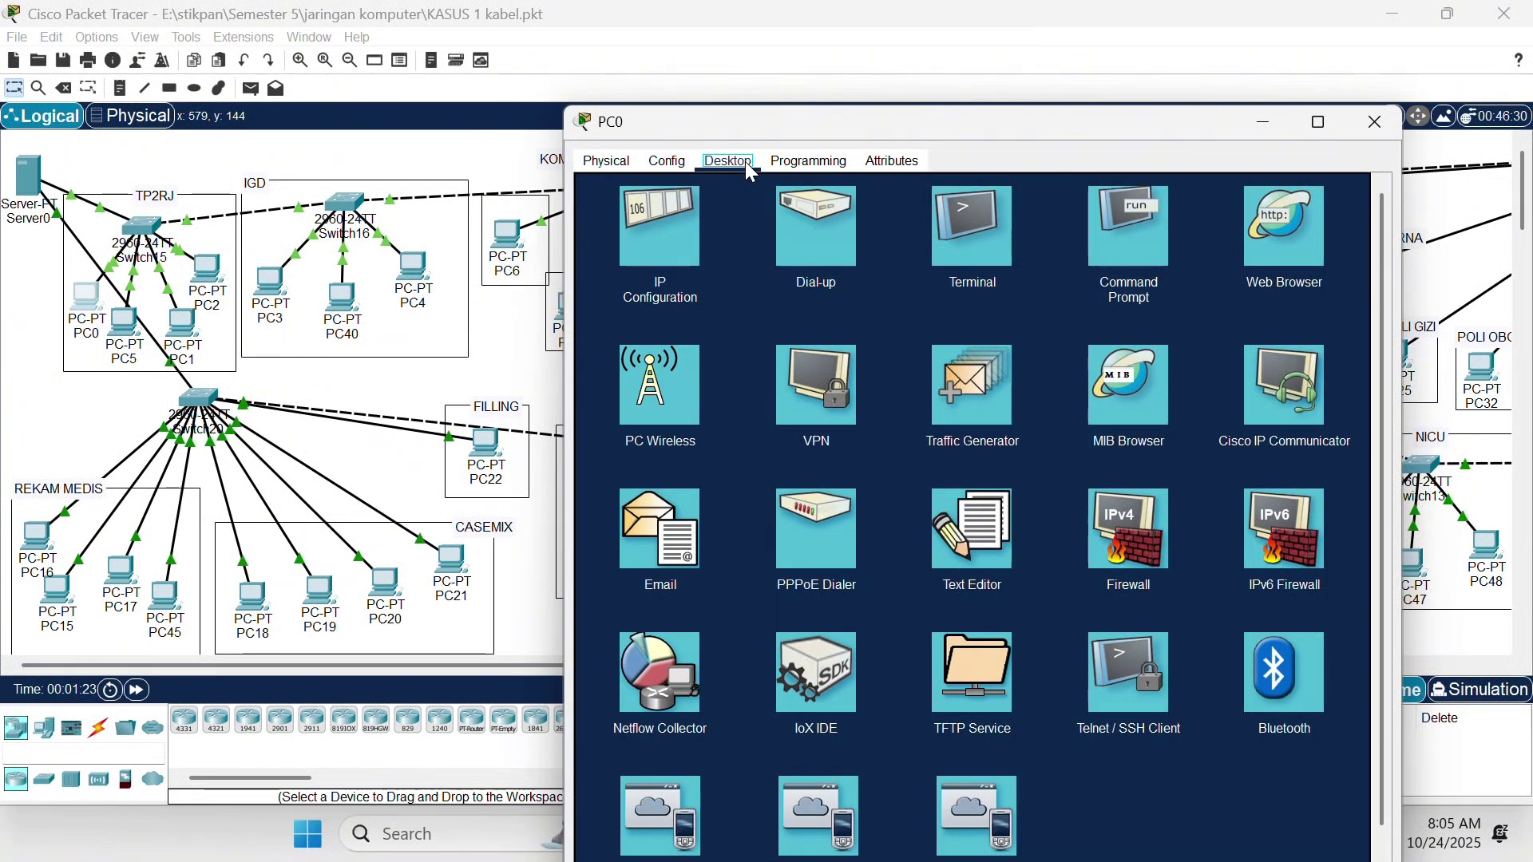
pyautogui.click(674, 232)
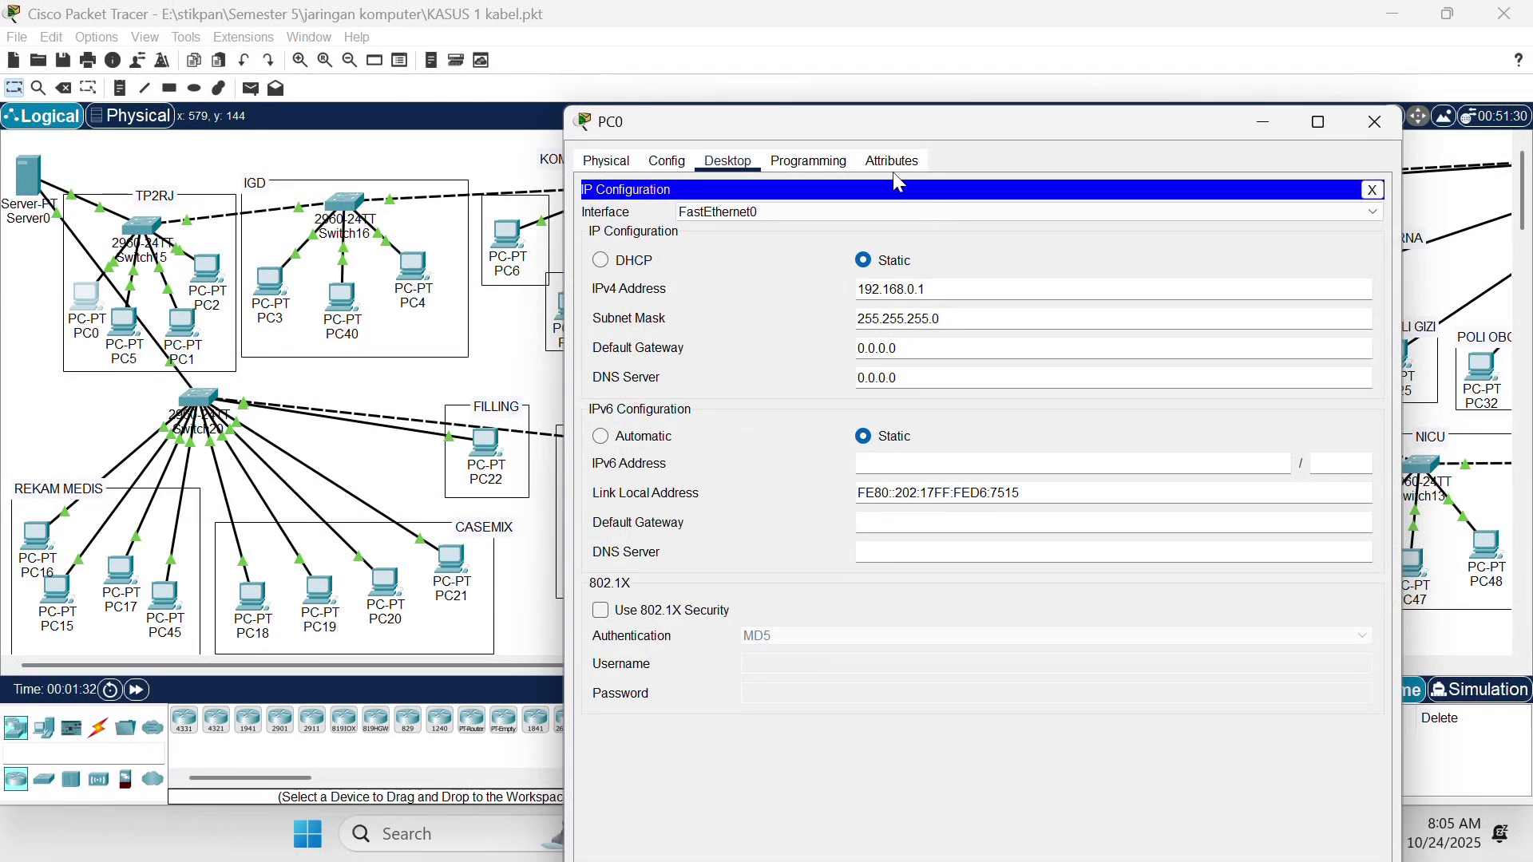
pyautogui.click(1372, 191)
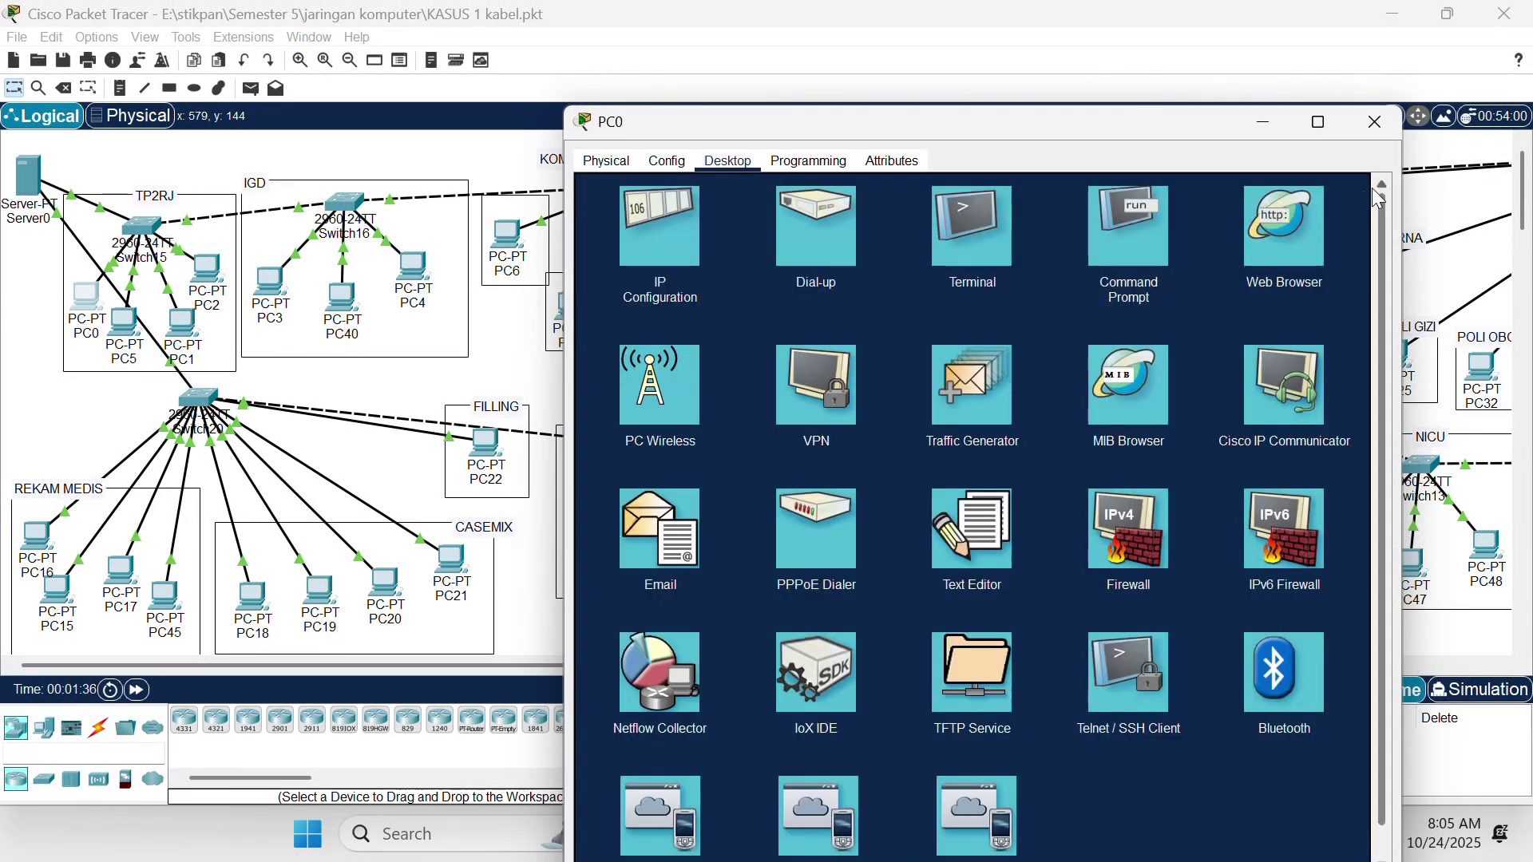
pyautogui.click(681, 274)
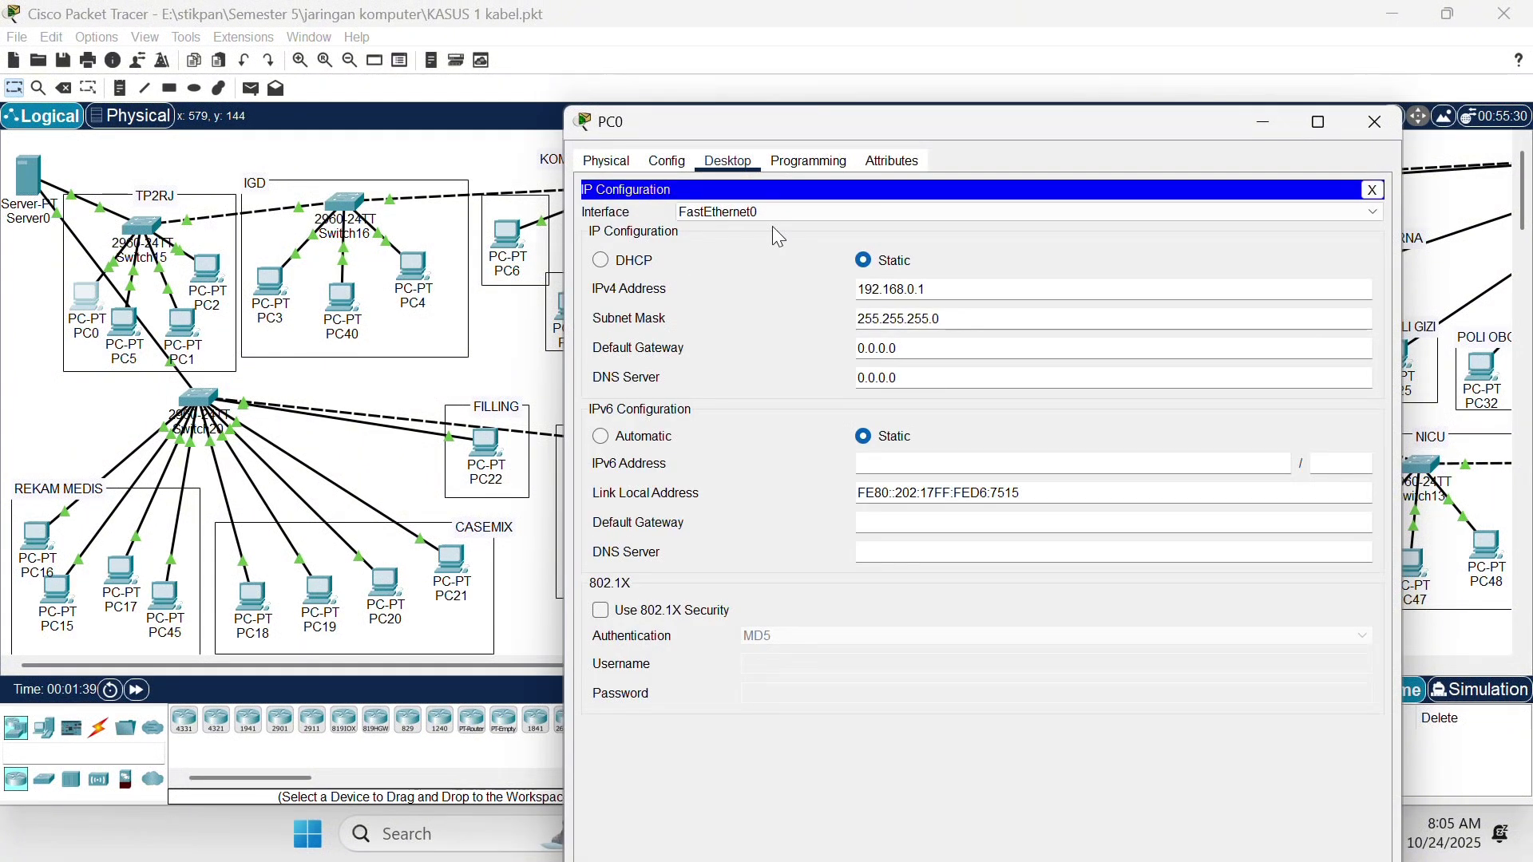
pyautogui.click(1372, 191)
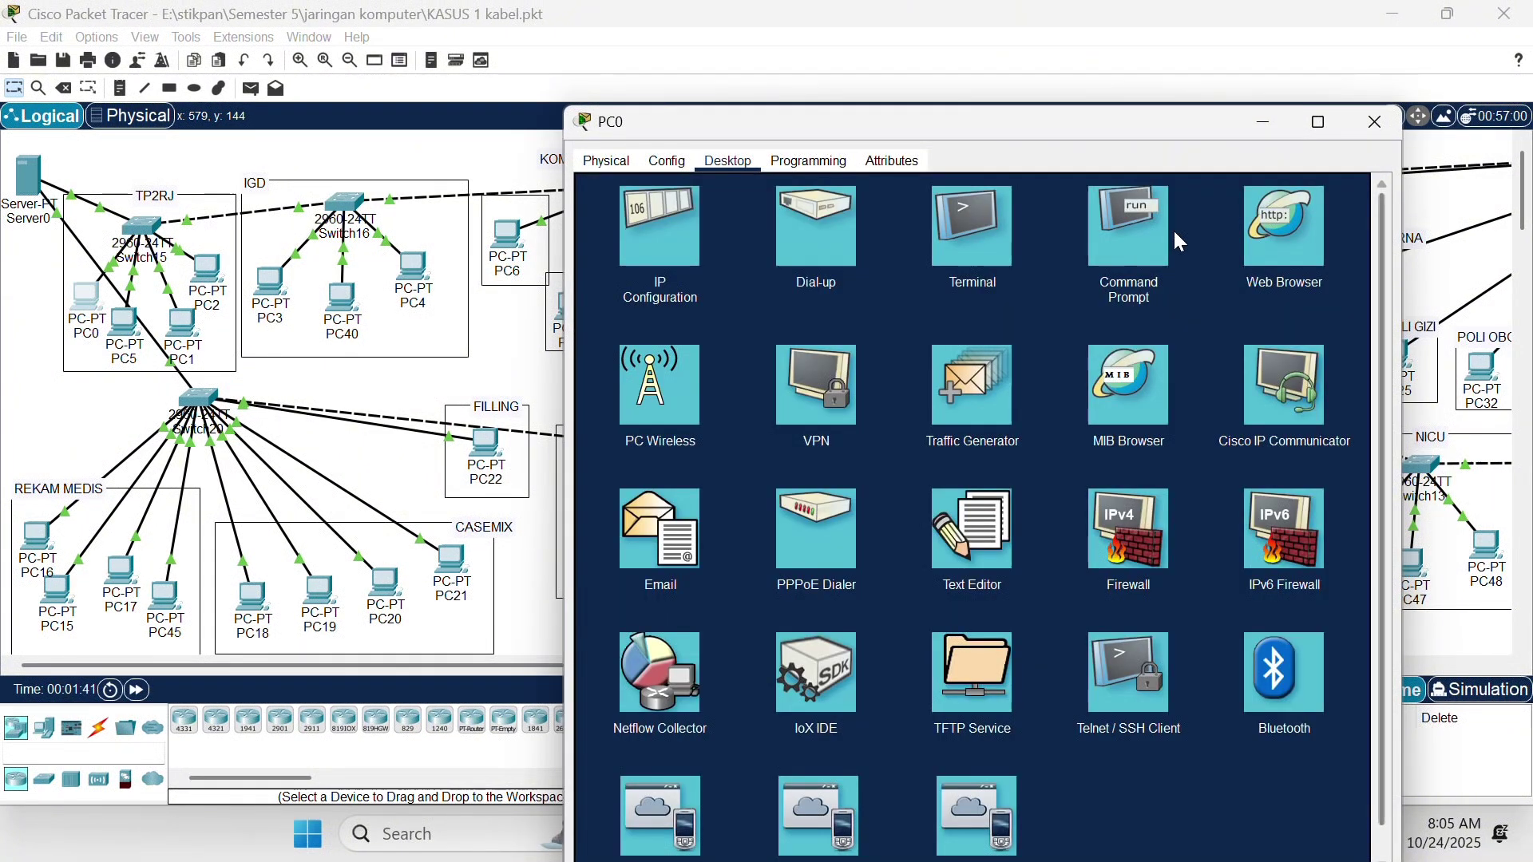
# - Ping 192.168.0.1 from PC0's command prompt and close the device window
pyautogui.click(1124, 254)
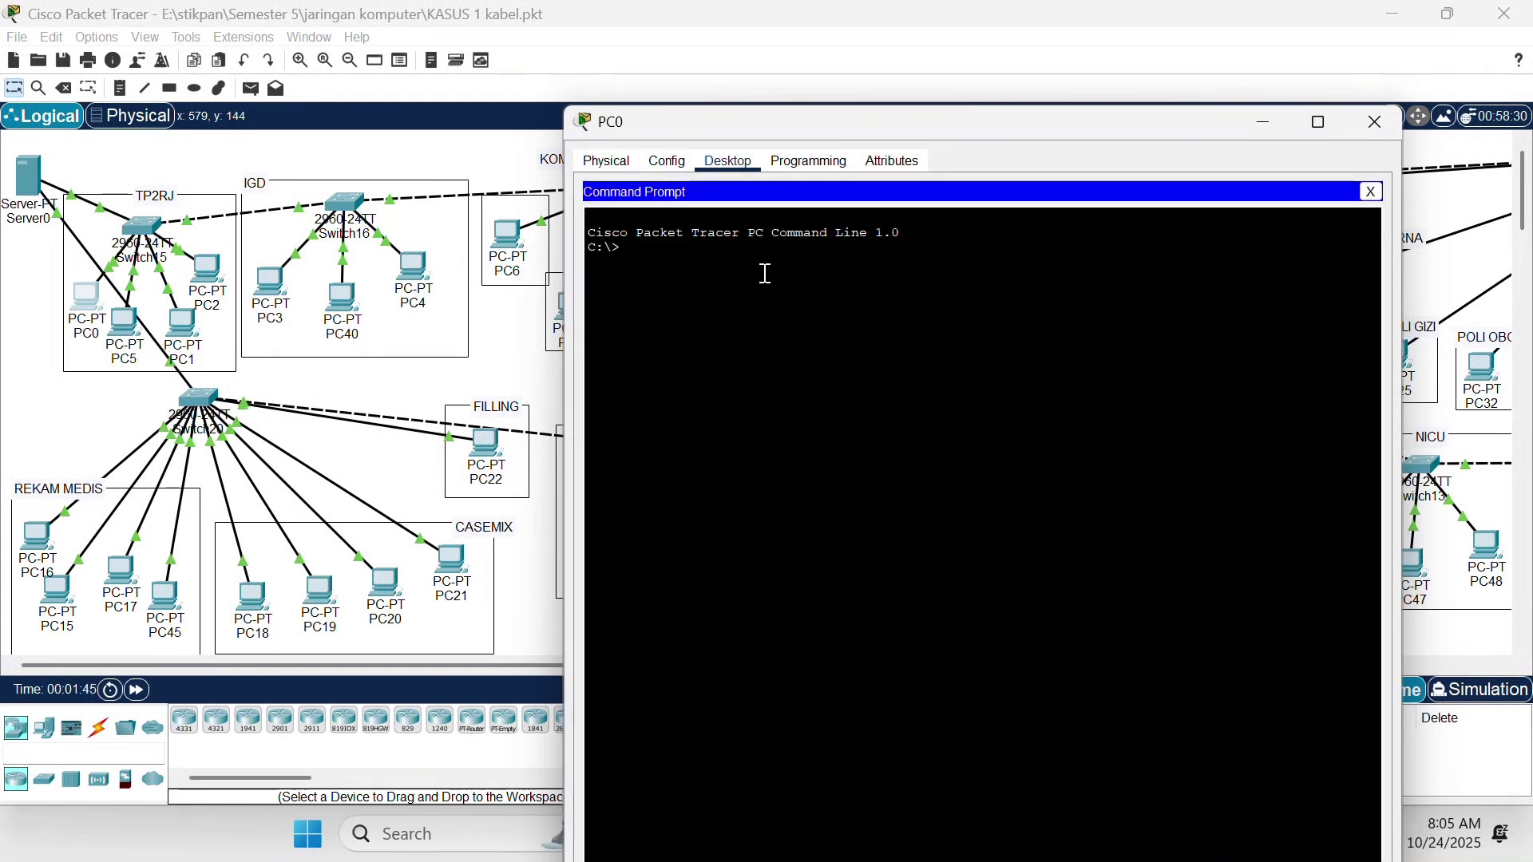
pyautogui.write('ping')
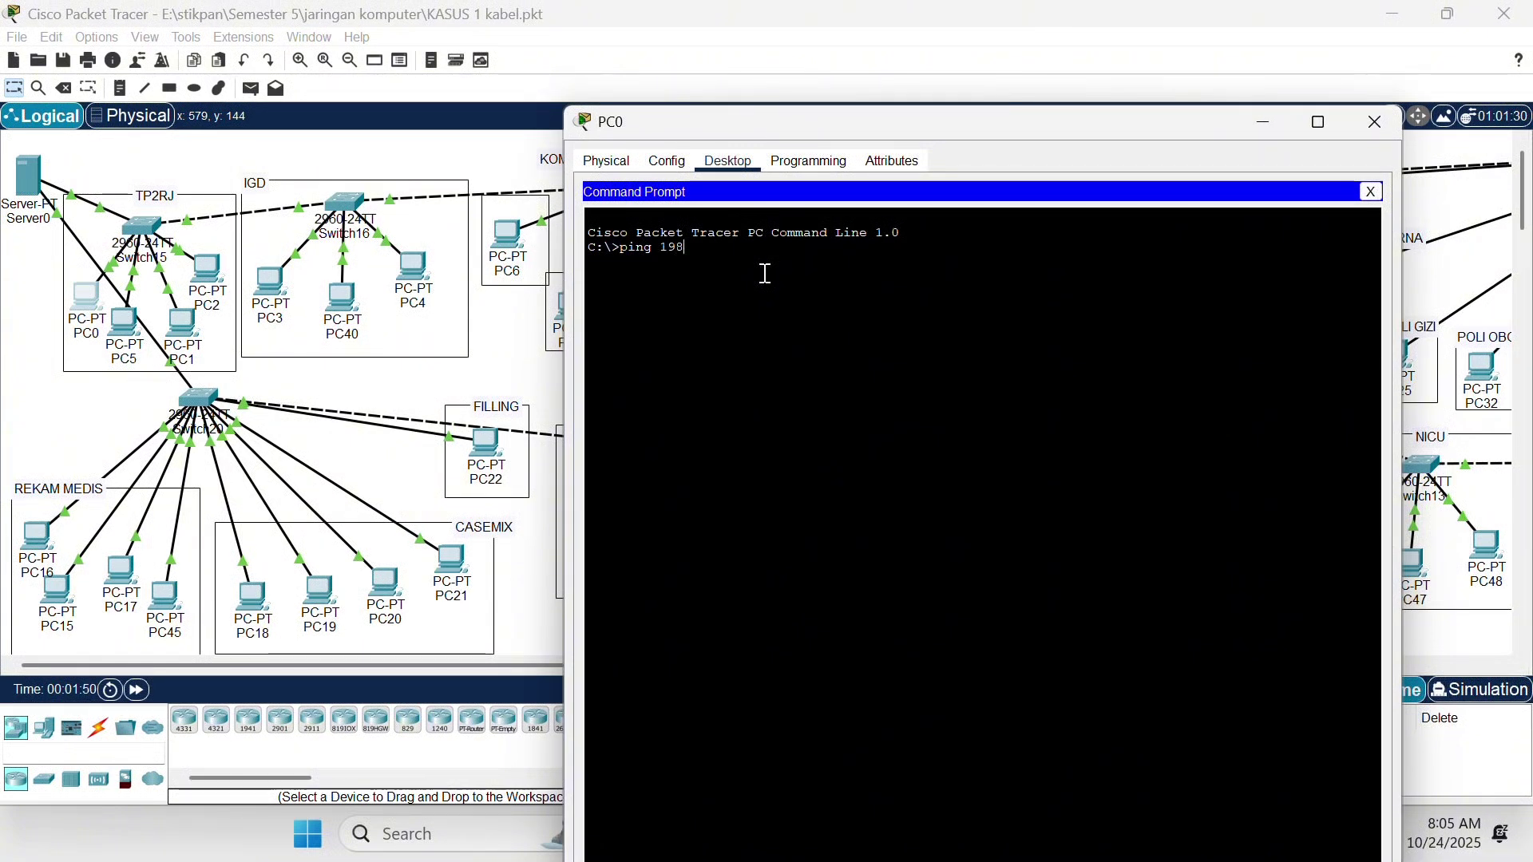
pyautogui.write(' 192.168.0.1')
pyautogui.press('Return')
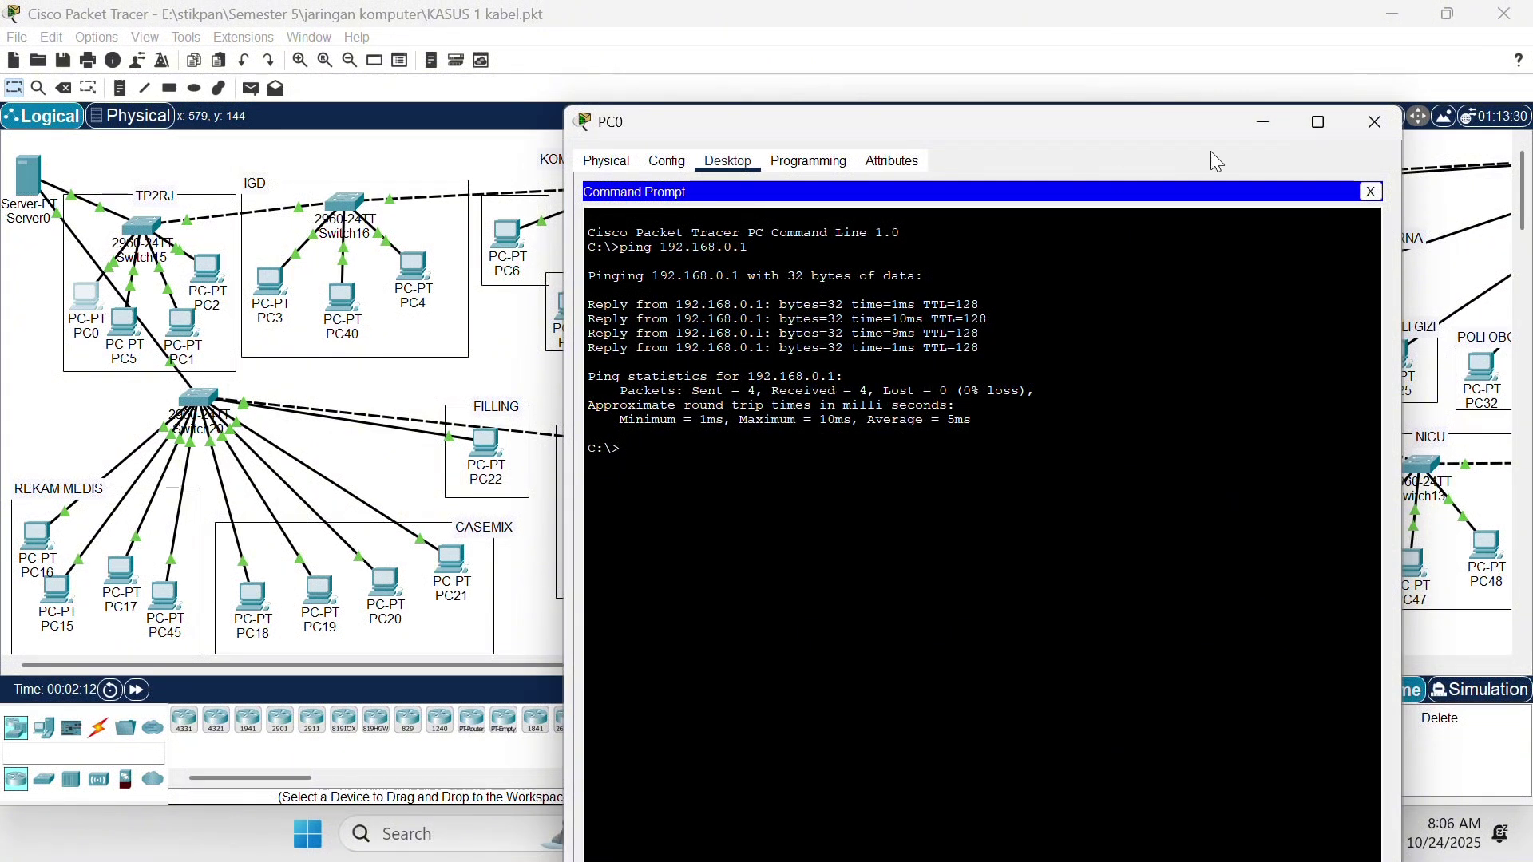
pyautogui.click(1374, 122)
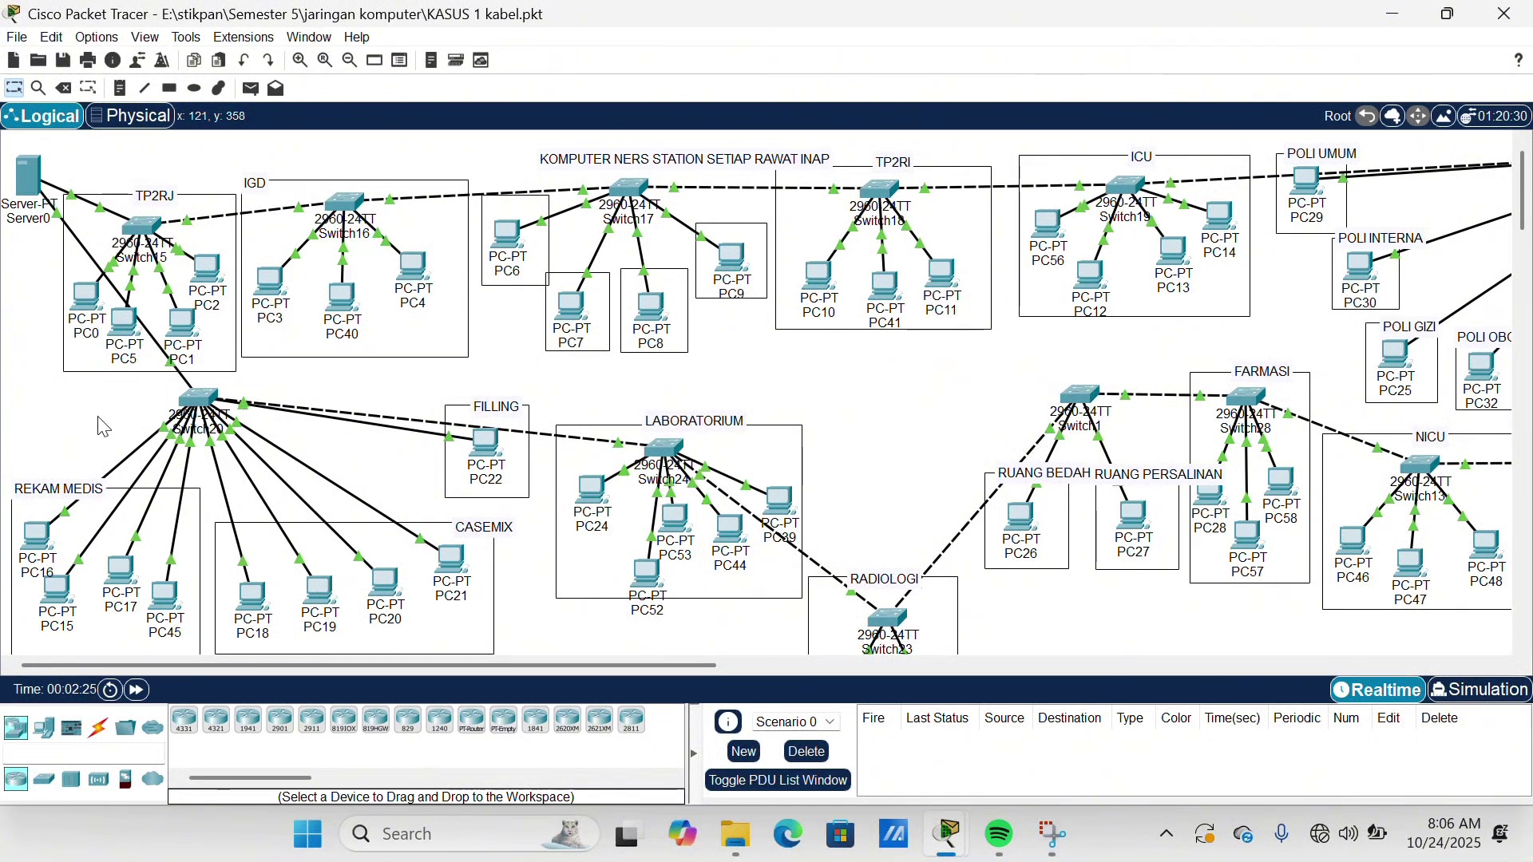
# - Send a simple PDU from PC0 to PC10 in the TP2RI area and check its delivery status
pyautogui.click(250, 89)
pyautogui.click(80, 300)
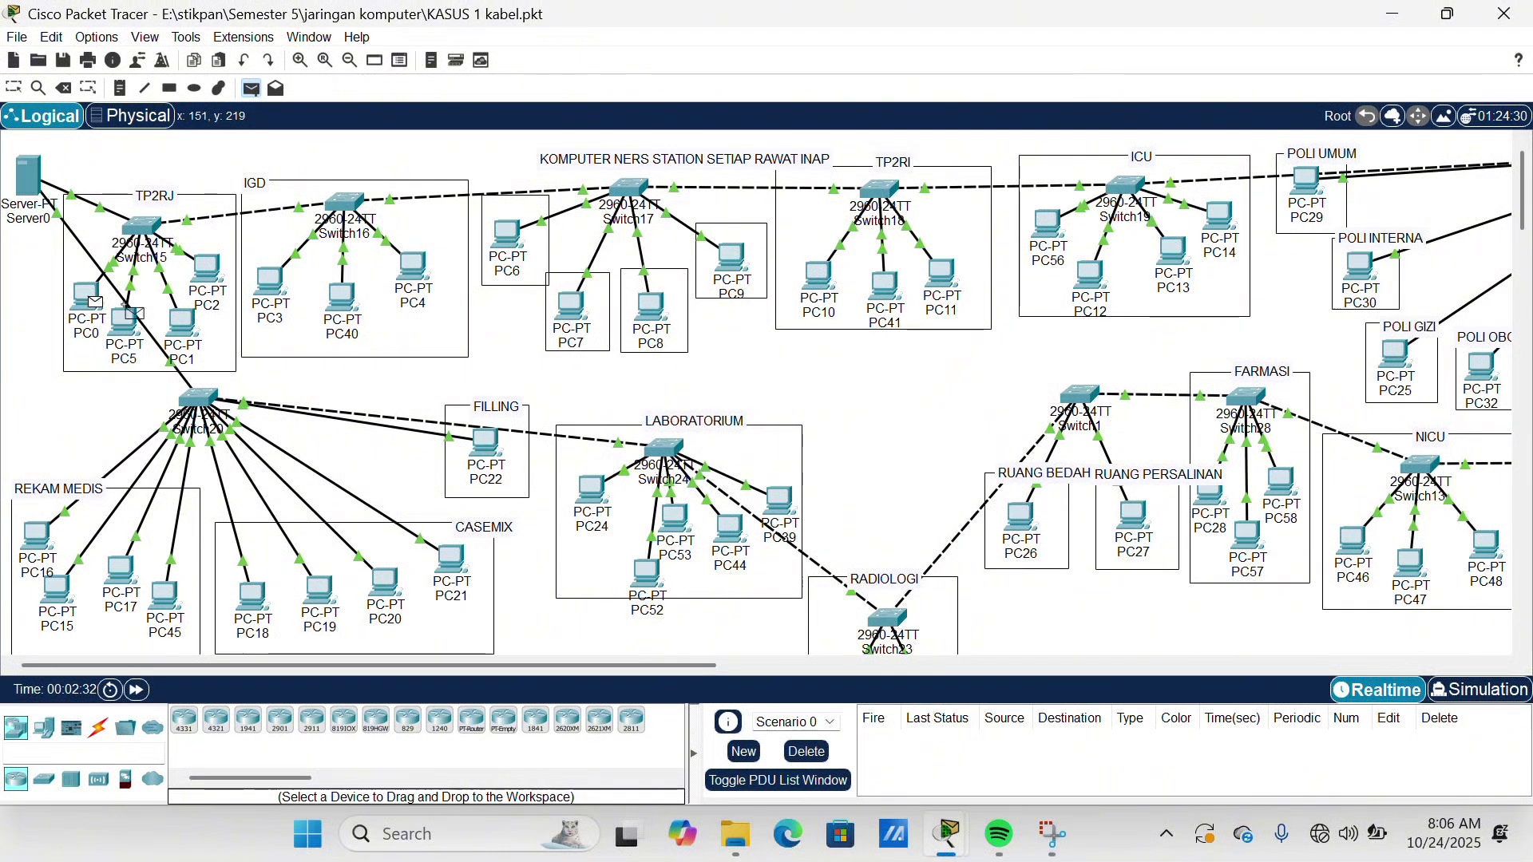
pyautogui.click(802, 280)
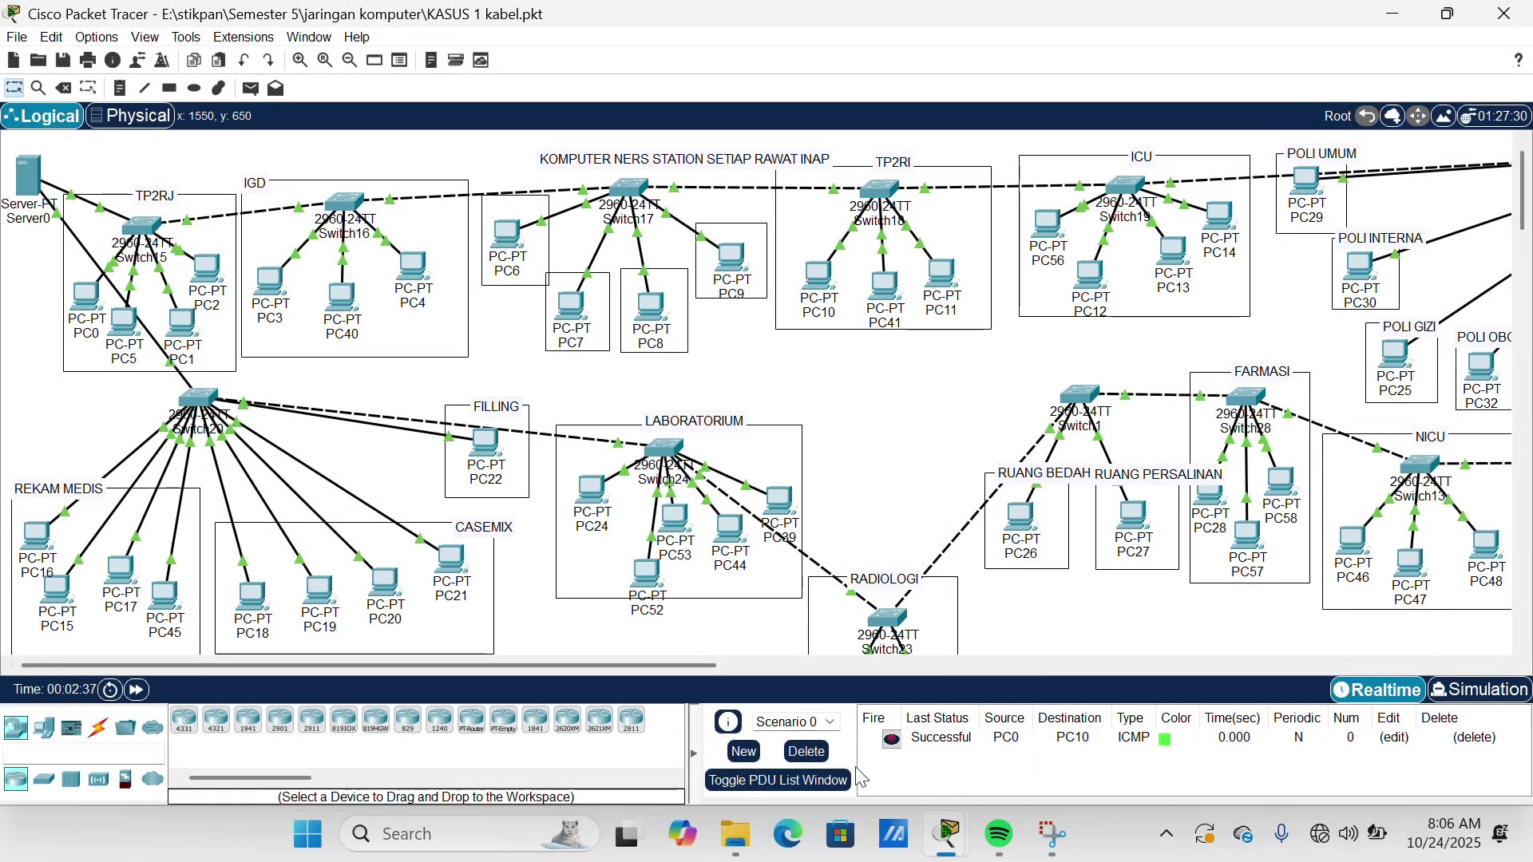
pyautogui.click(942, 739)
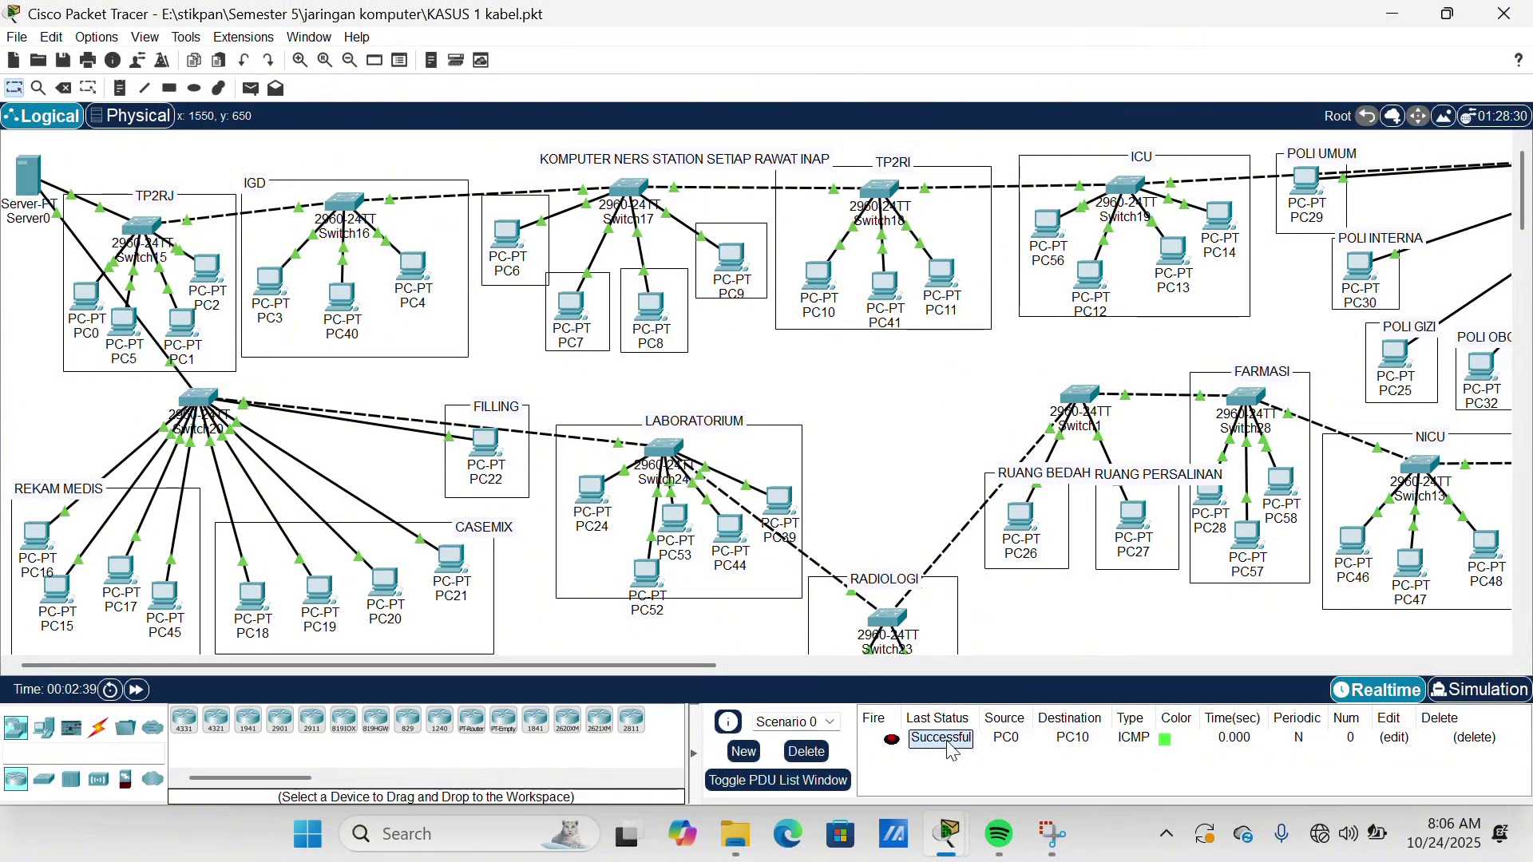
# - Play the PC0-to-PC10 packet in simulation mode until the reply returns to PC0, stop playback and return to realtime mode
pyautogui.click(1479, 693)
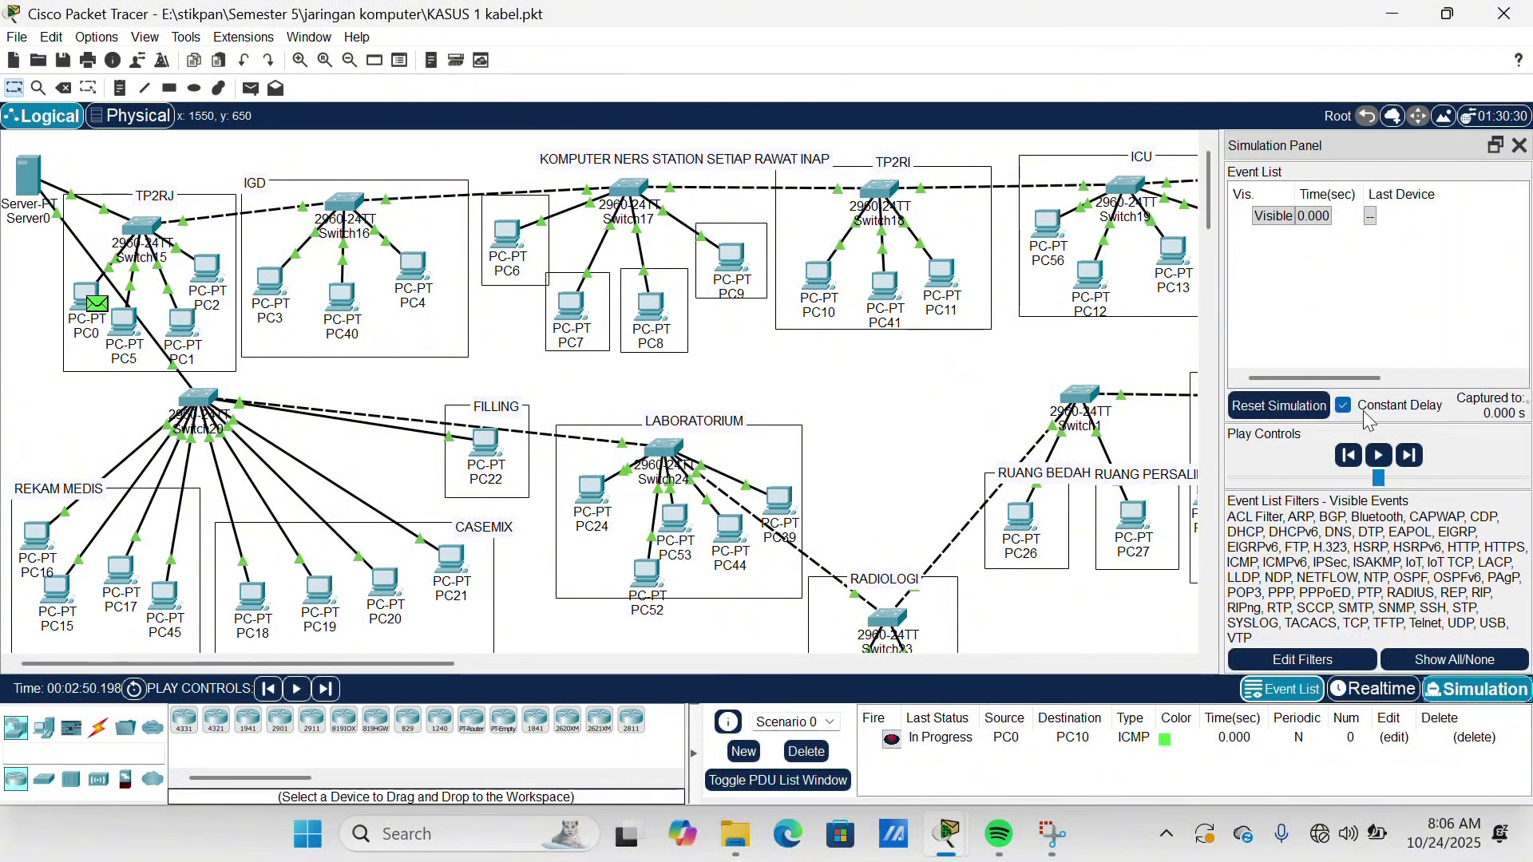
pyautogui.click(1378, 461)
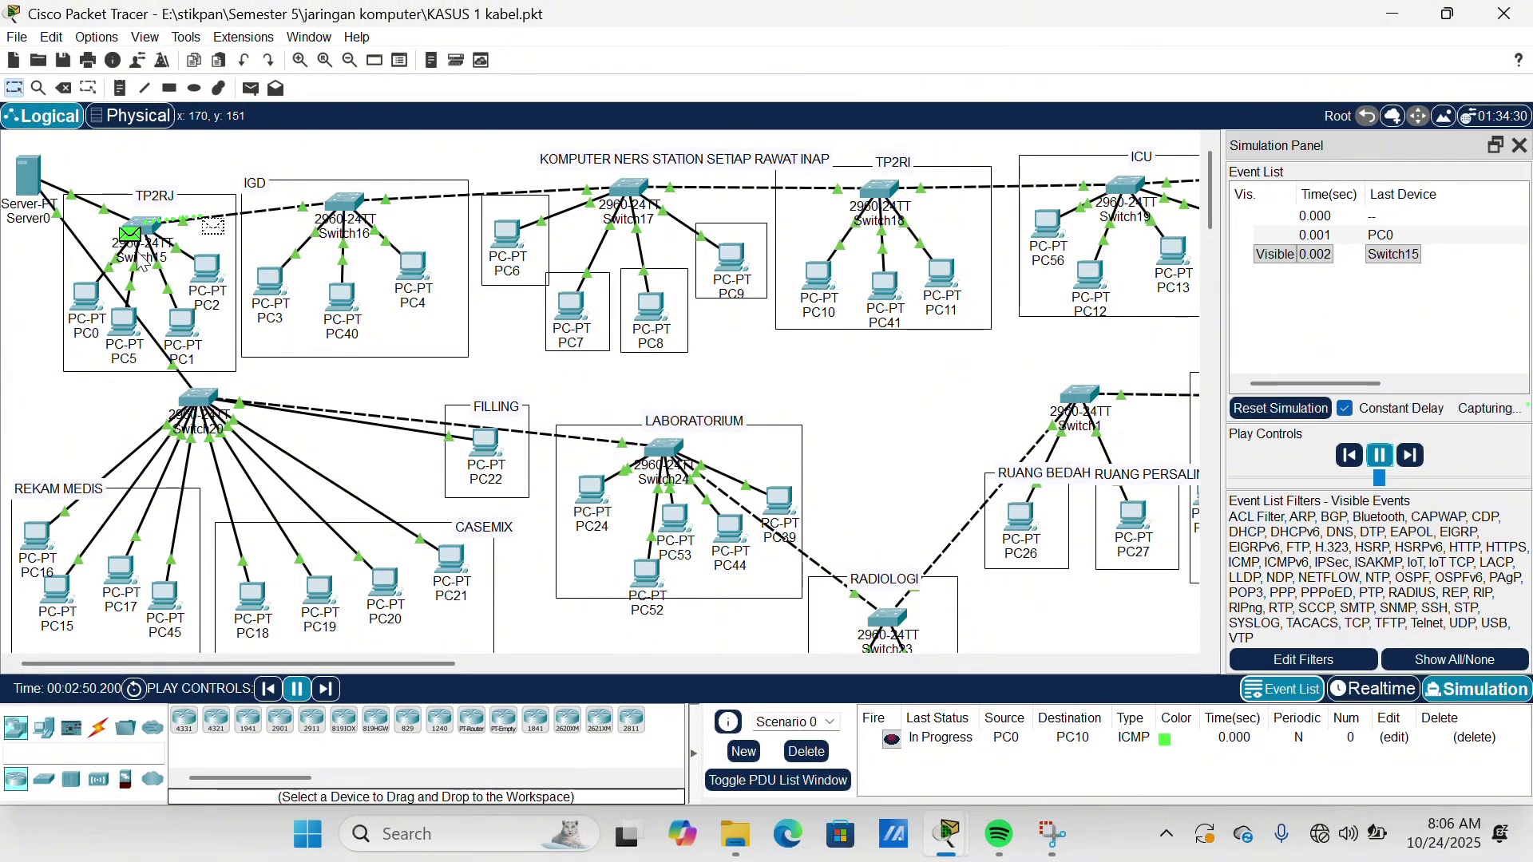
pyautogui.moveTo(143, 257)
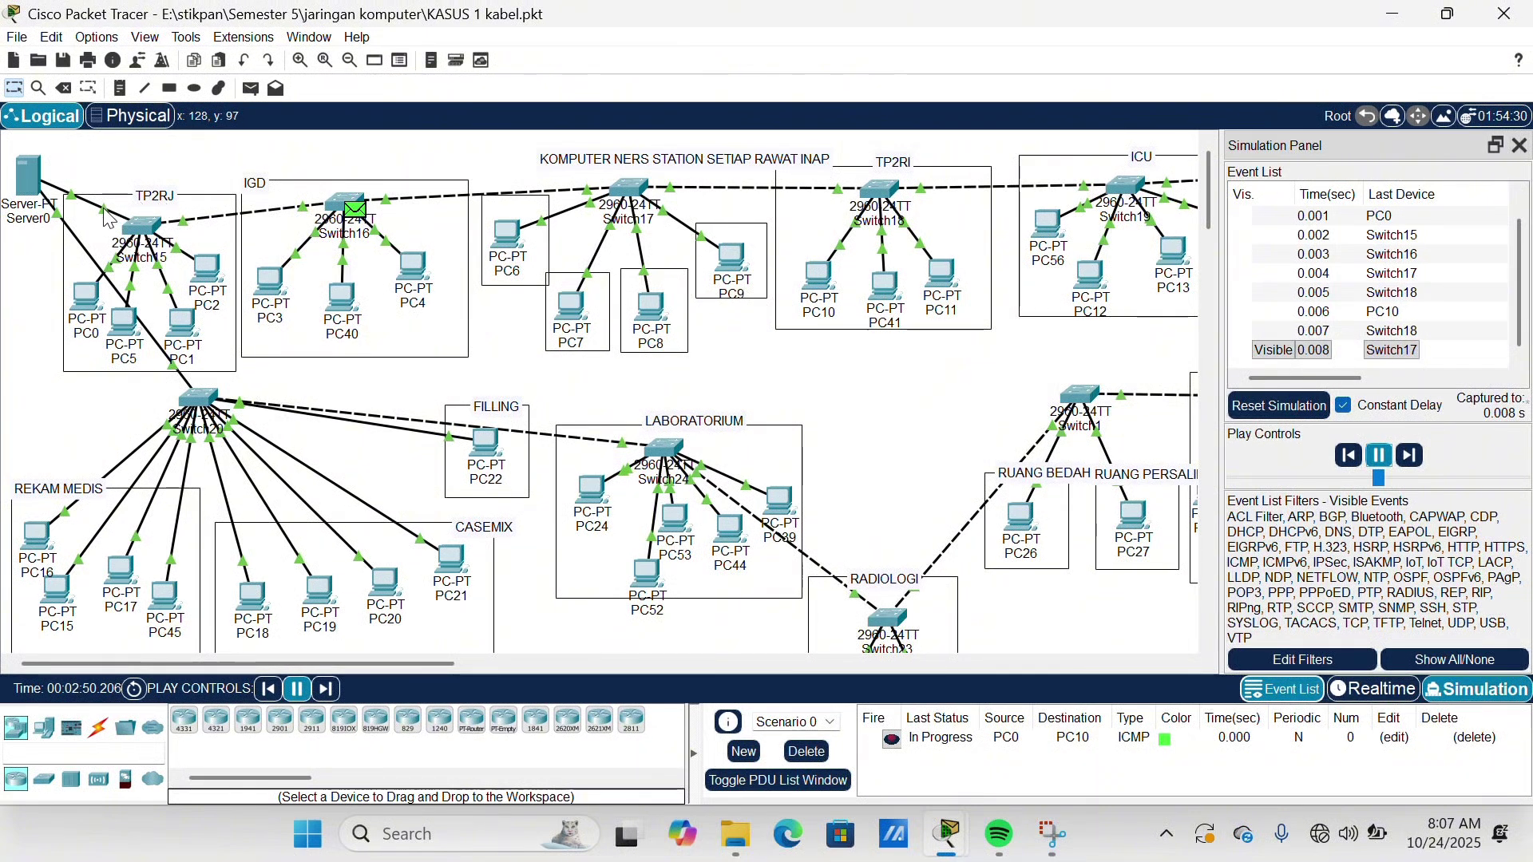
pyautogui.moveTo(109, 218)
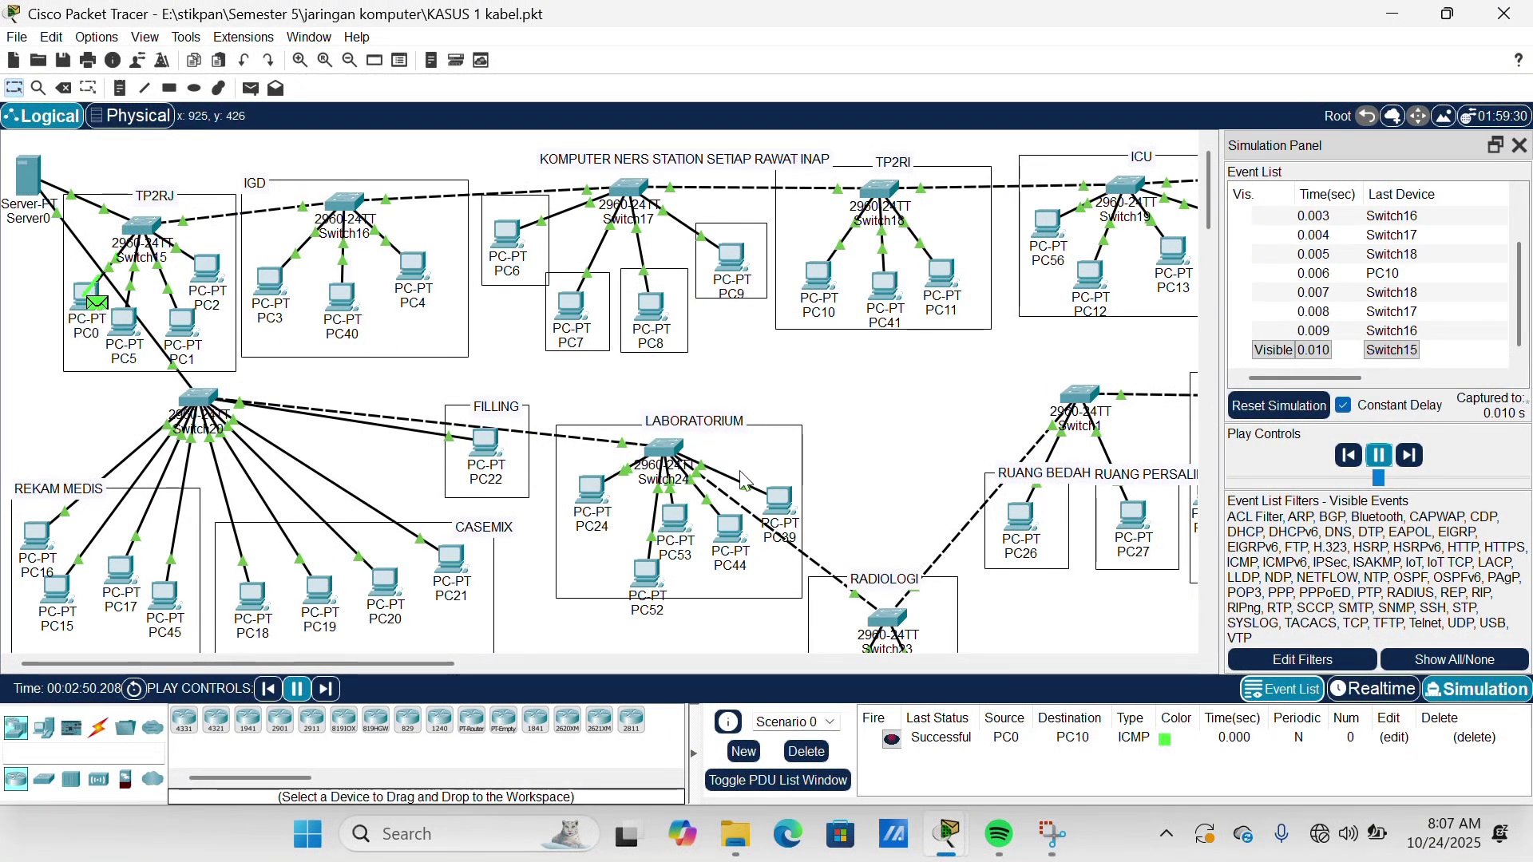
pyautogui.click(1376, 457)
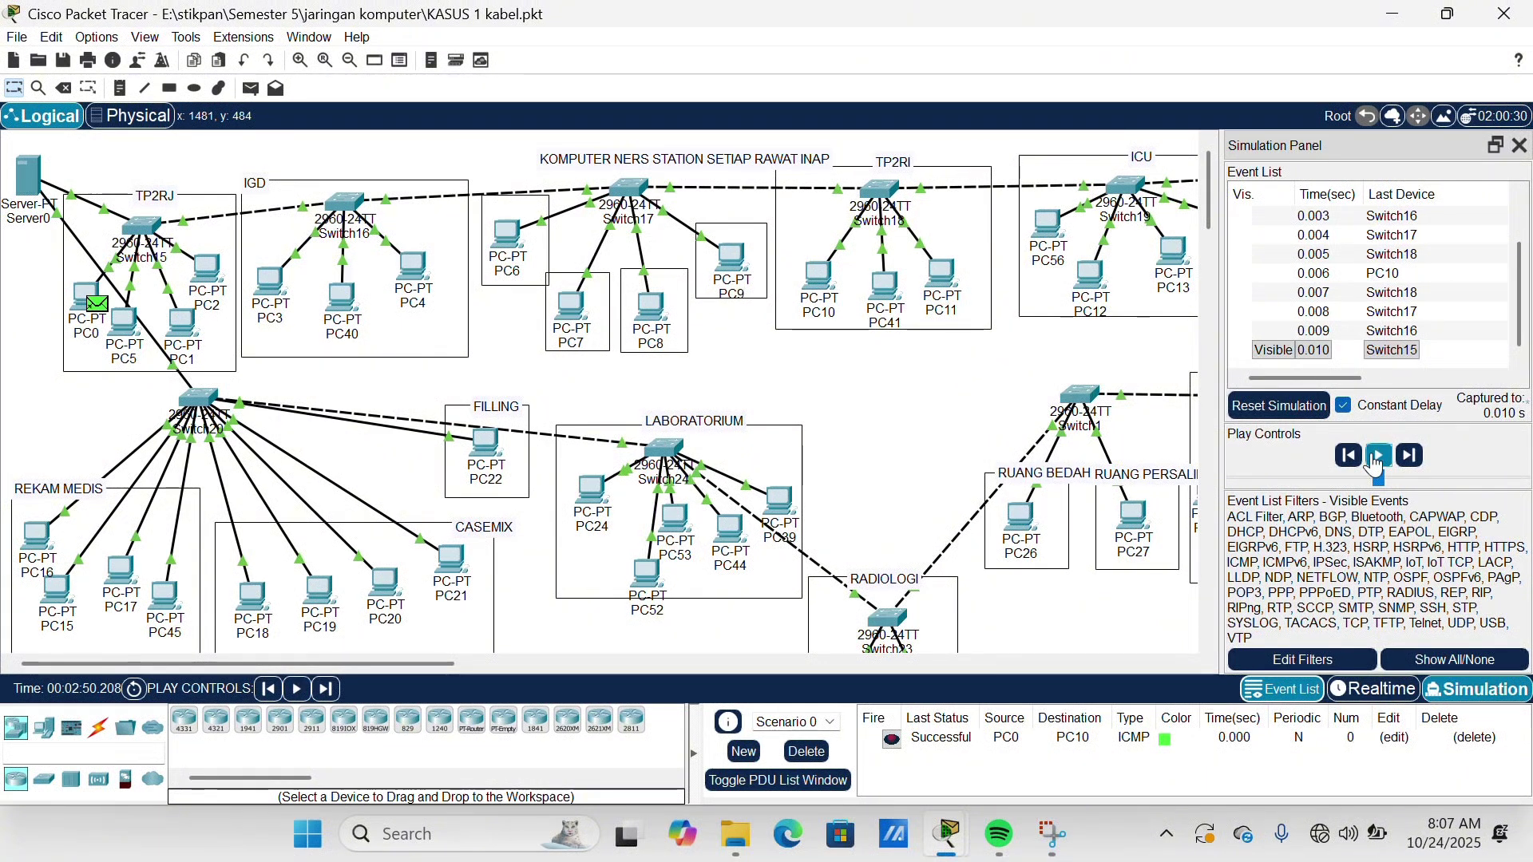
pyautogui.click(1389, 692)
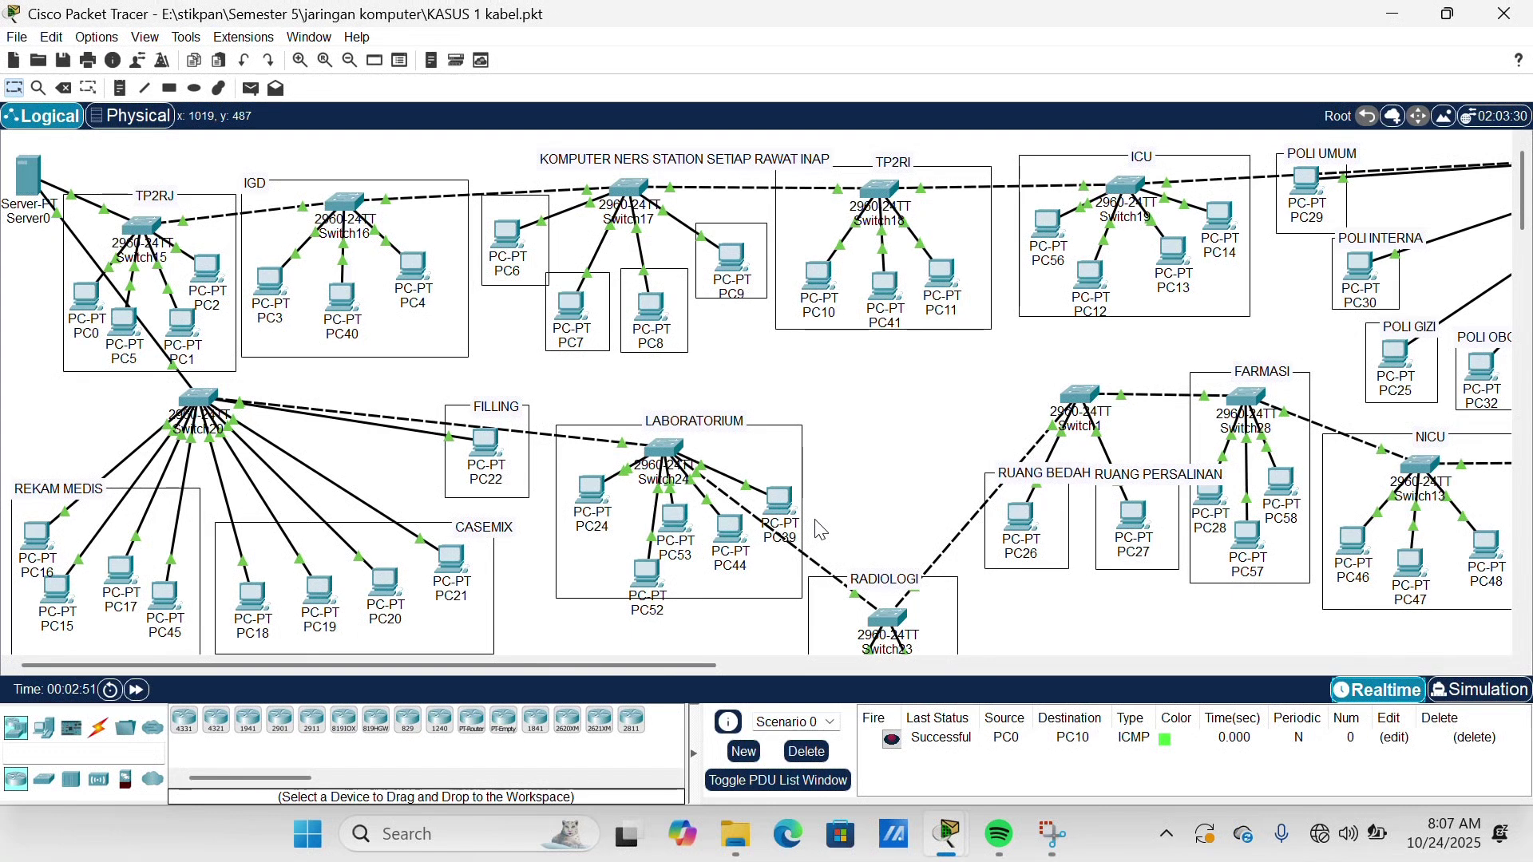
# - Look over the rest of the wired topology, switch to the KASUS 2 nirkabel.pkt project and examine its wireless layout down to the IT area
pyautogui.hscroll(10, 820, 529)
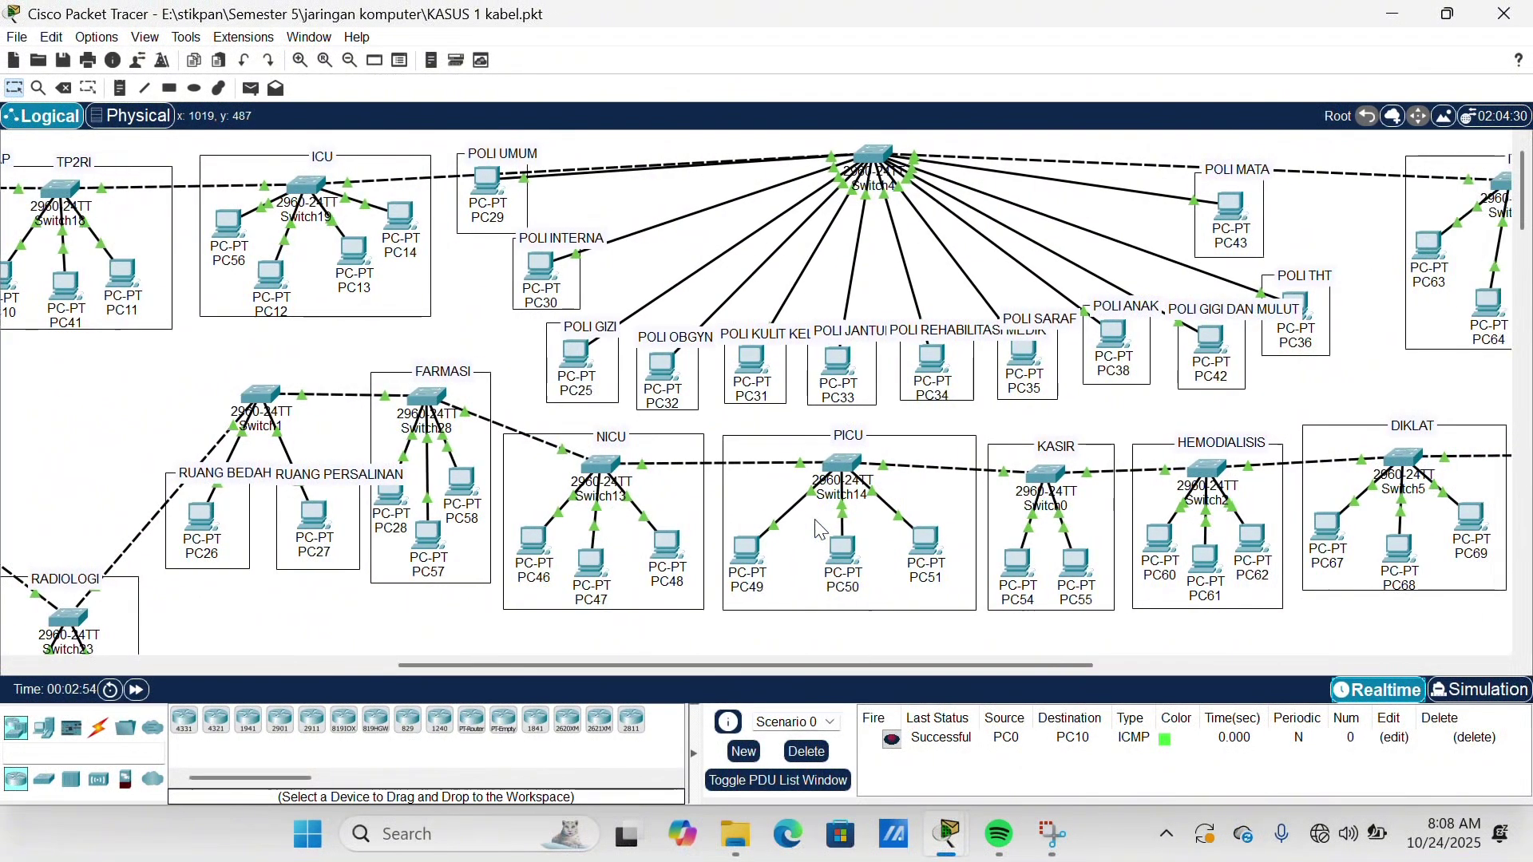
pyautogui.hscroll(6, 822, 529)
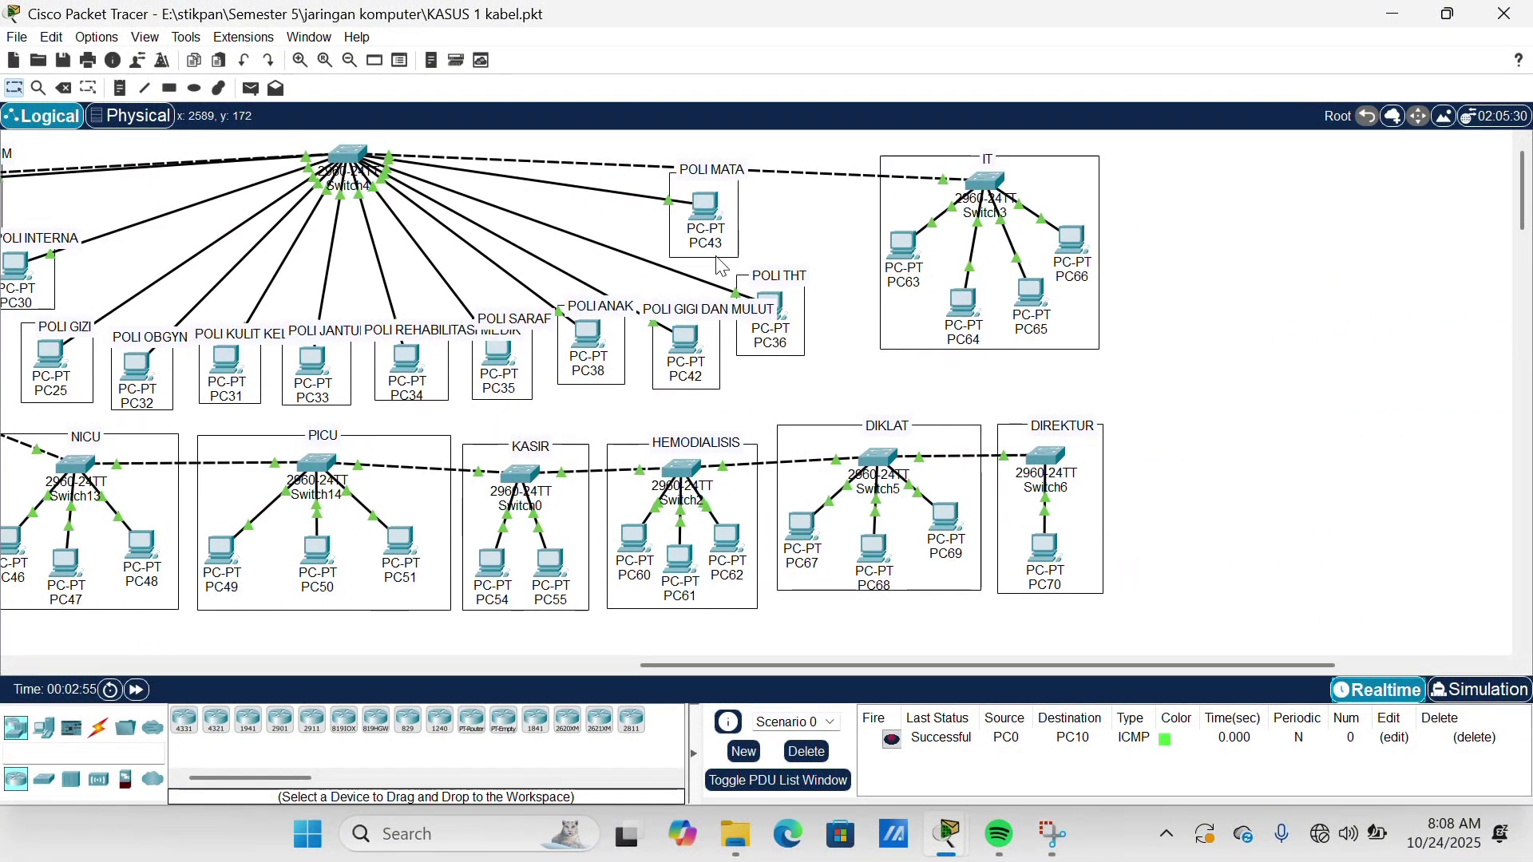
pyautogui.hotkey('alt', 'Tab')
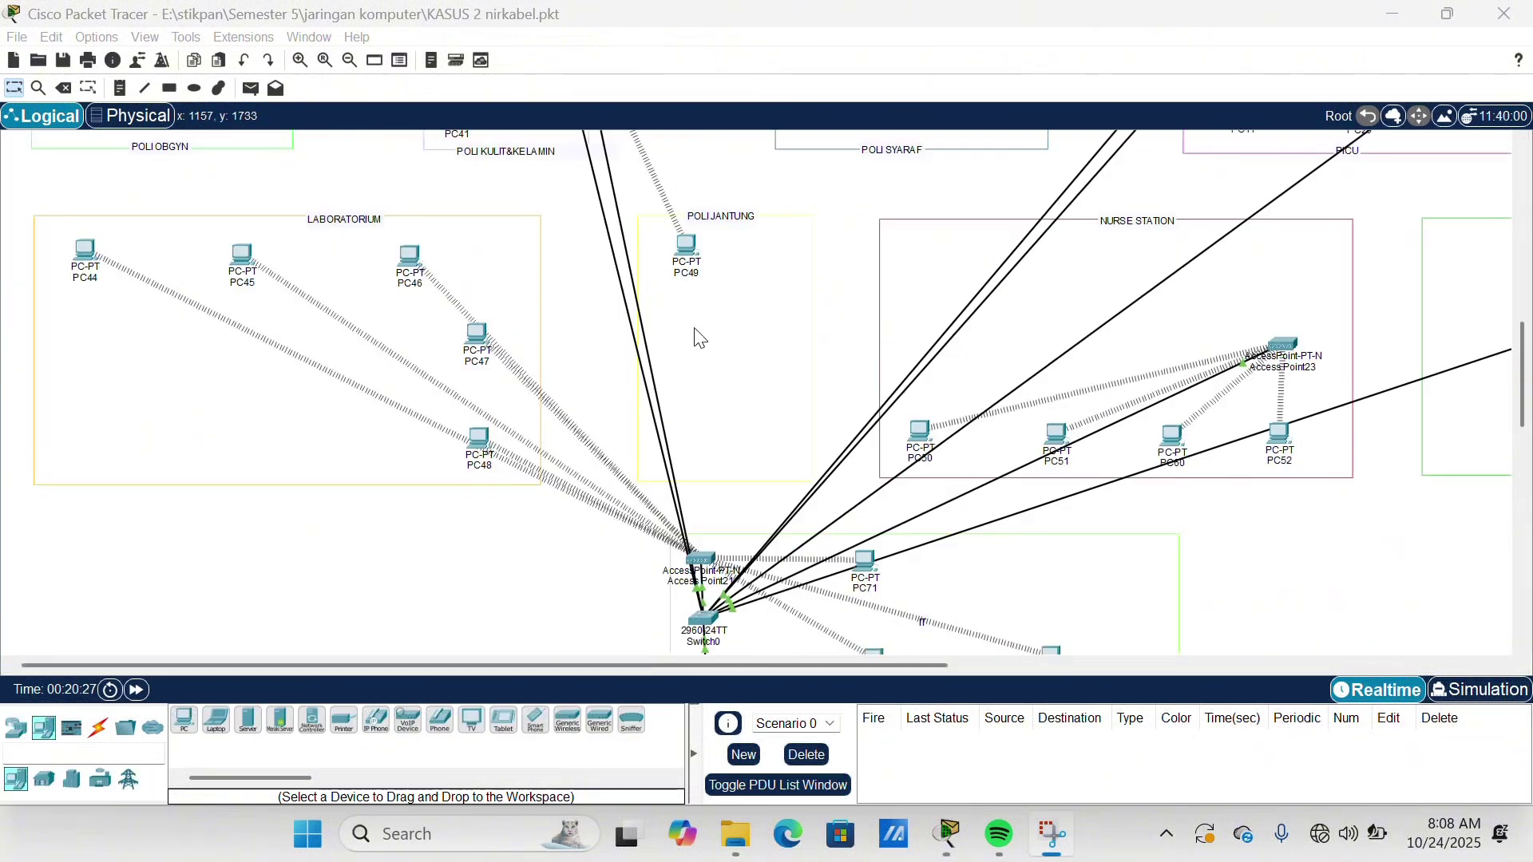
pyautogui.scroll(6, 702, 355)
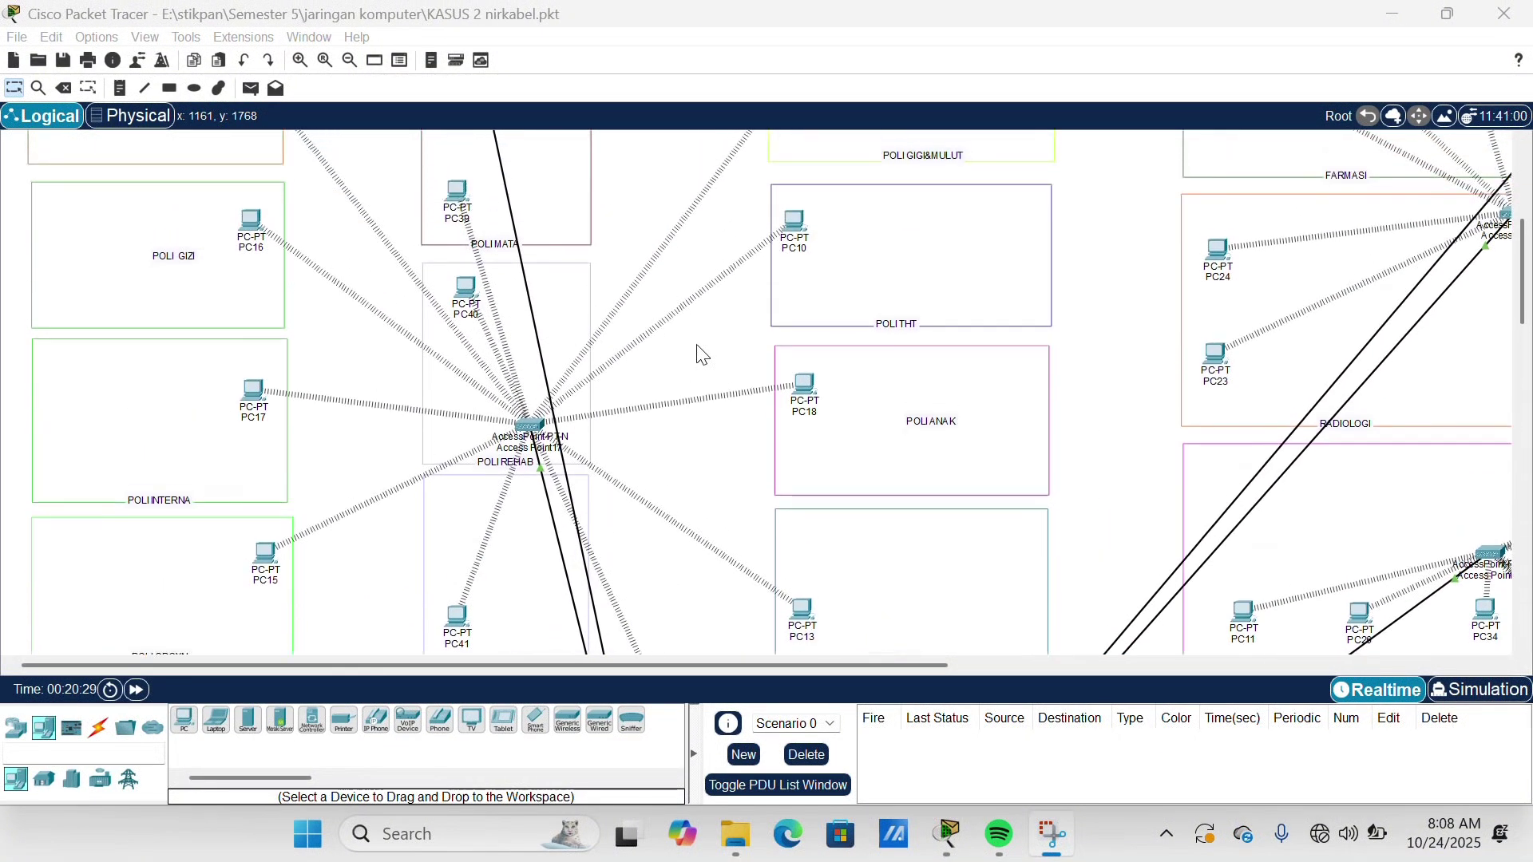
pyautogui.scroll(2, 702, 354)
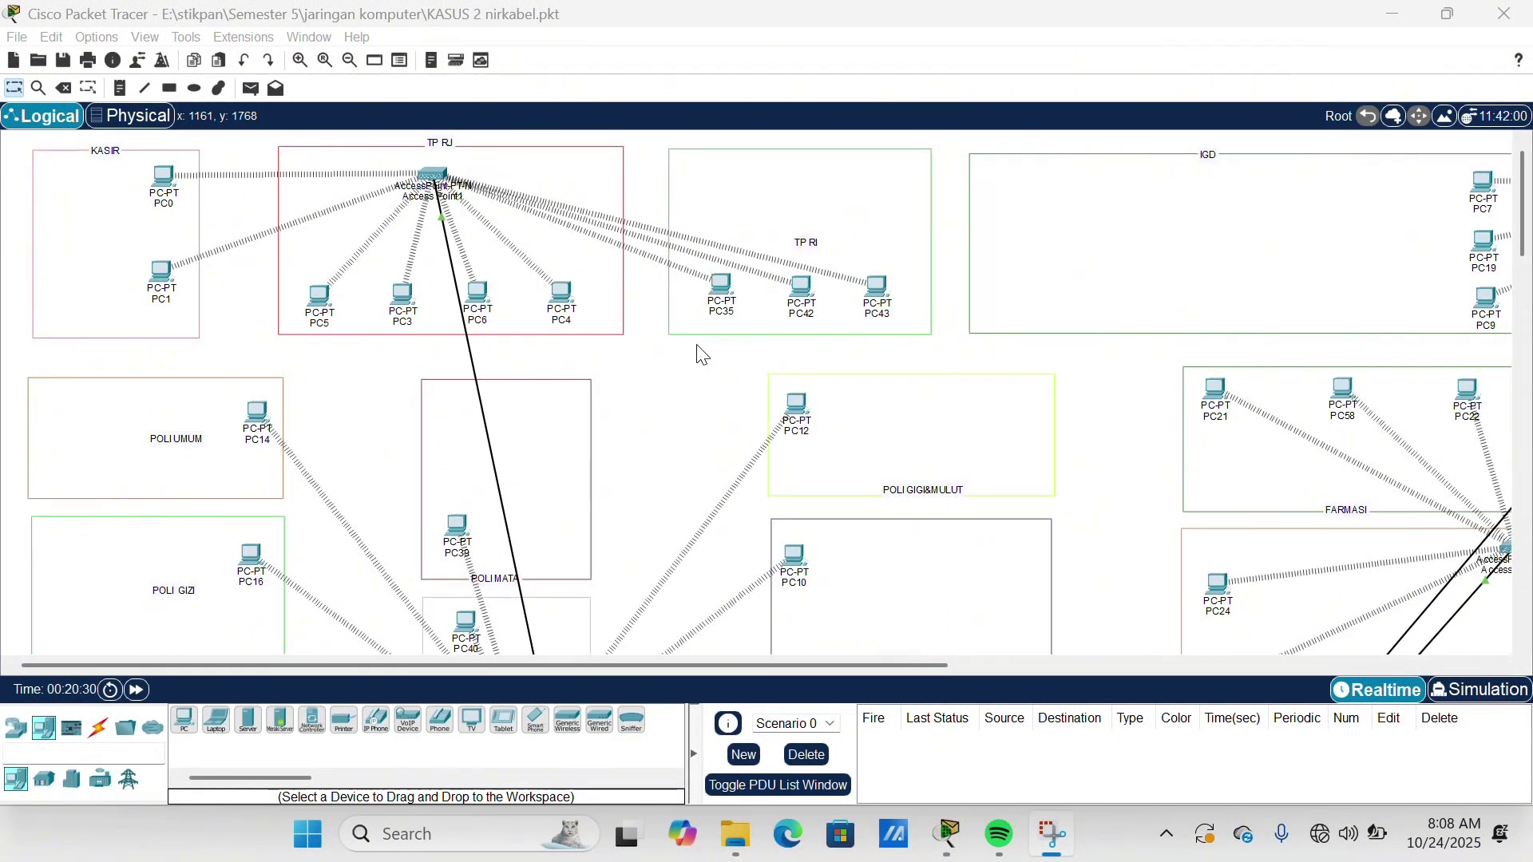
pyautogui.scroll(-12, 702, 354)
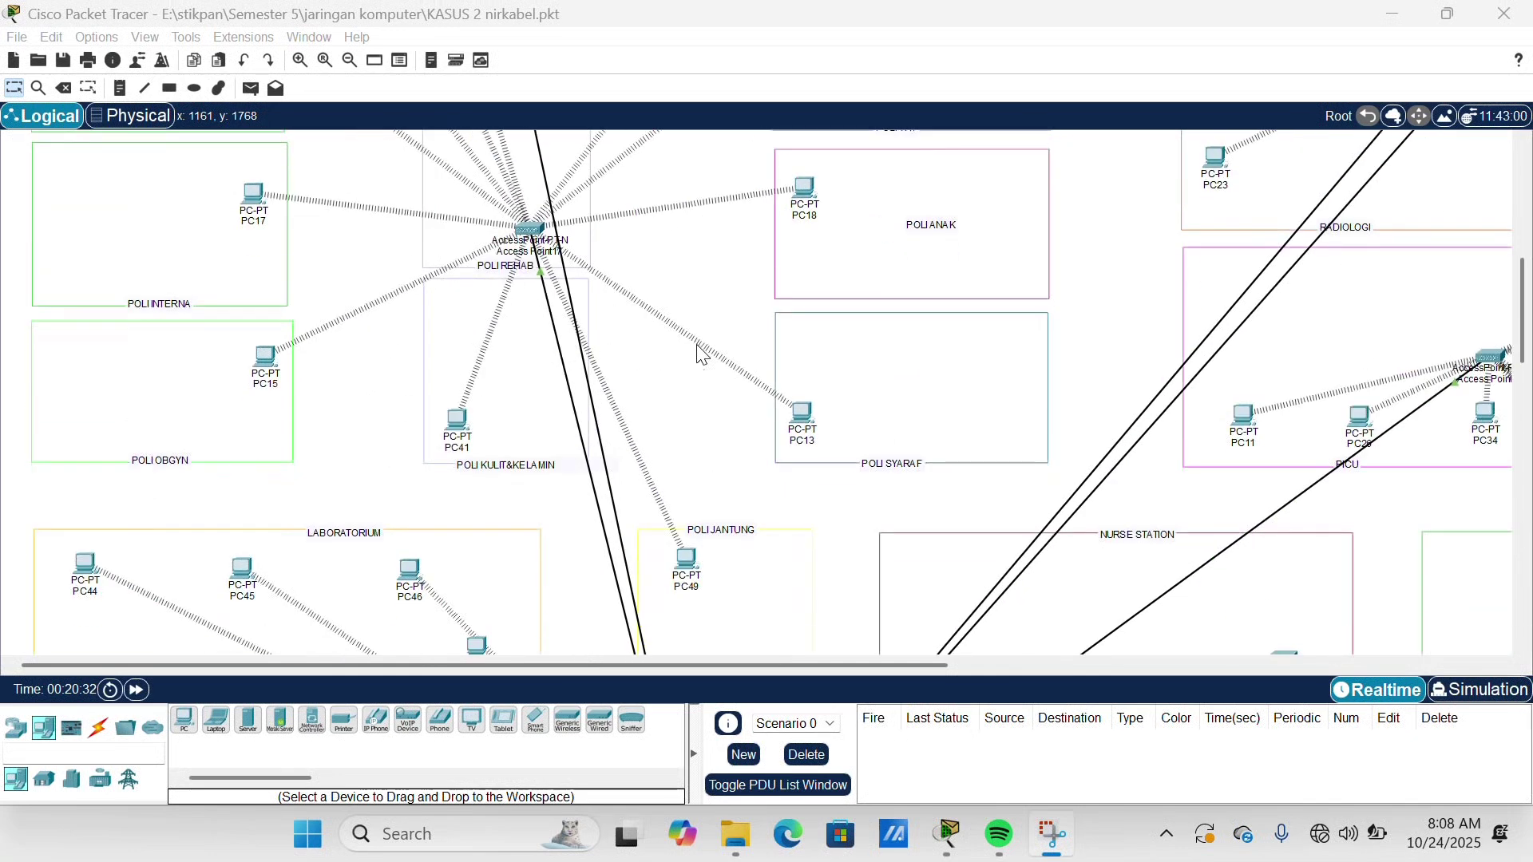
pyautogui.scroll(-7, 697, 351)
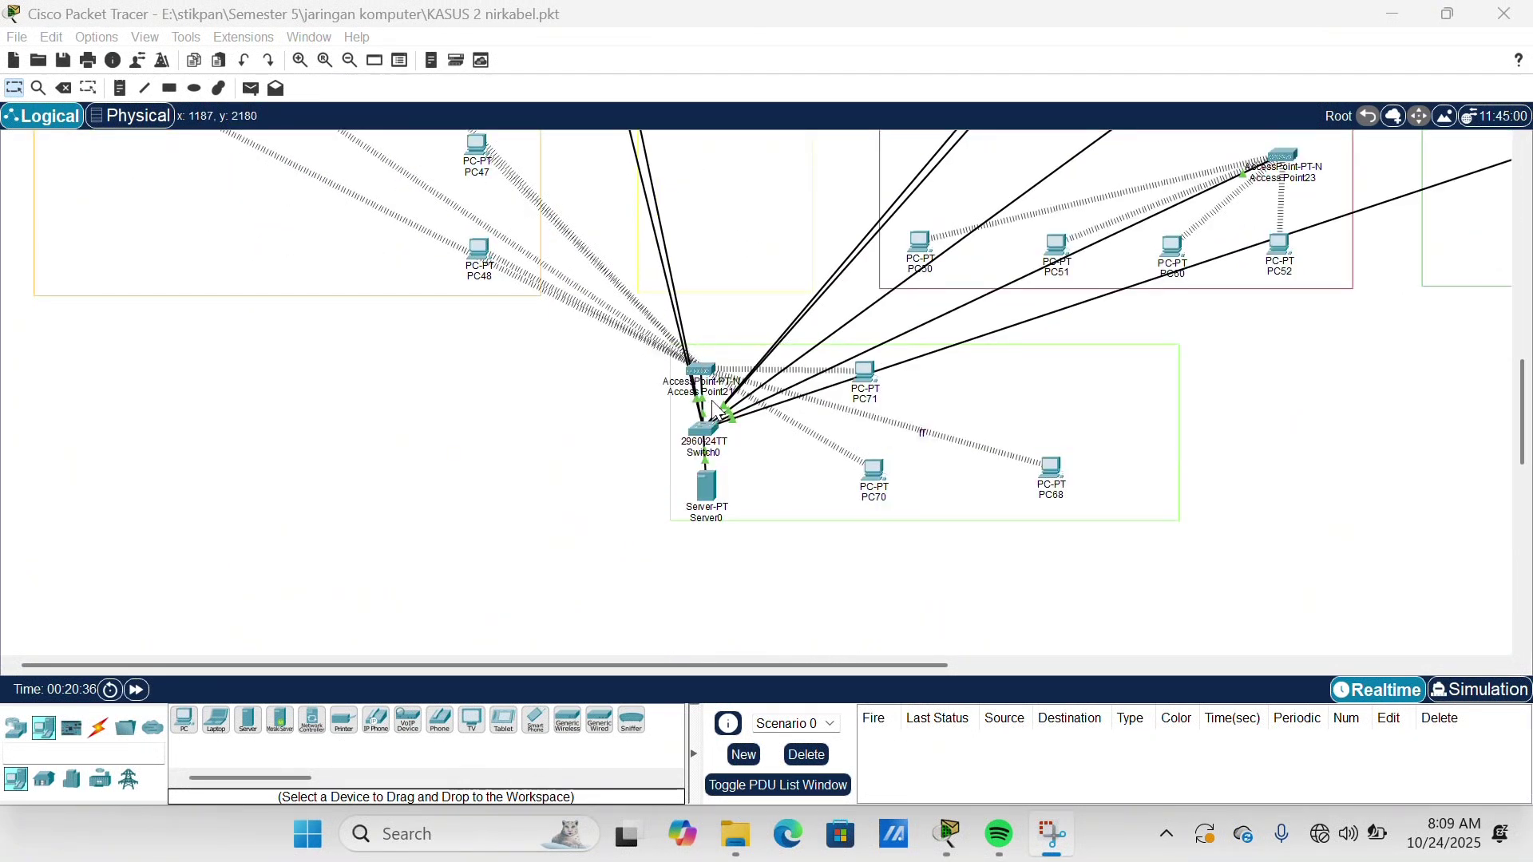
# - Inspect the Port 1 wireless settings of Access Point21 in the IT area, including SSID and authentication, and close its window
pyautogui.click(707, 367)
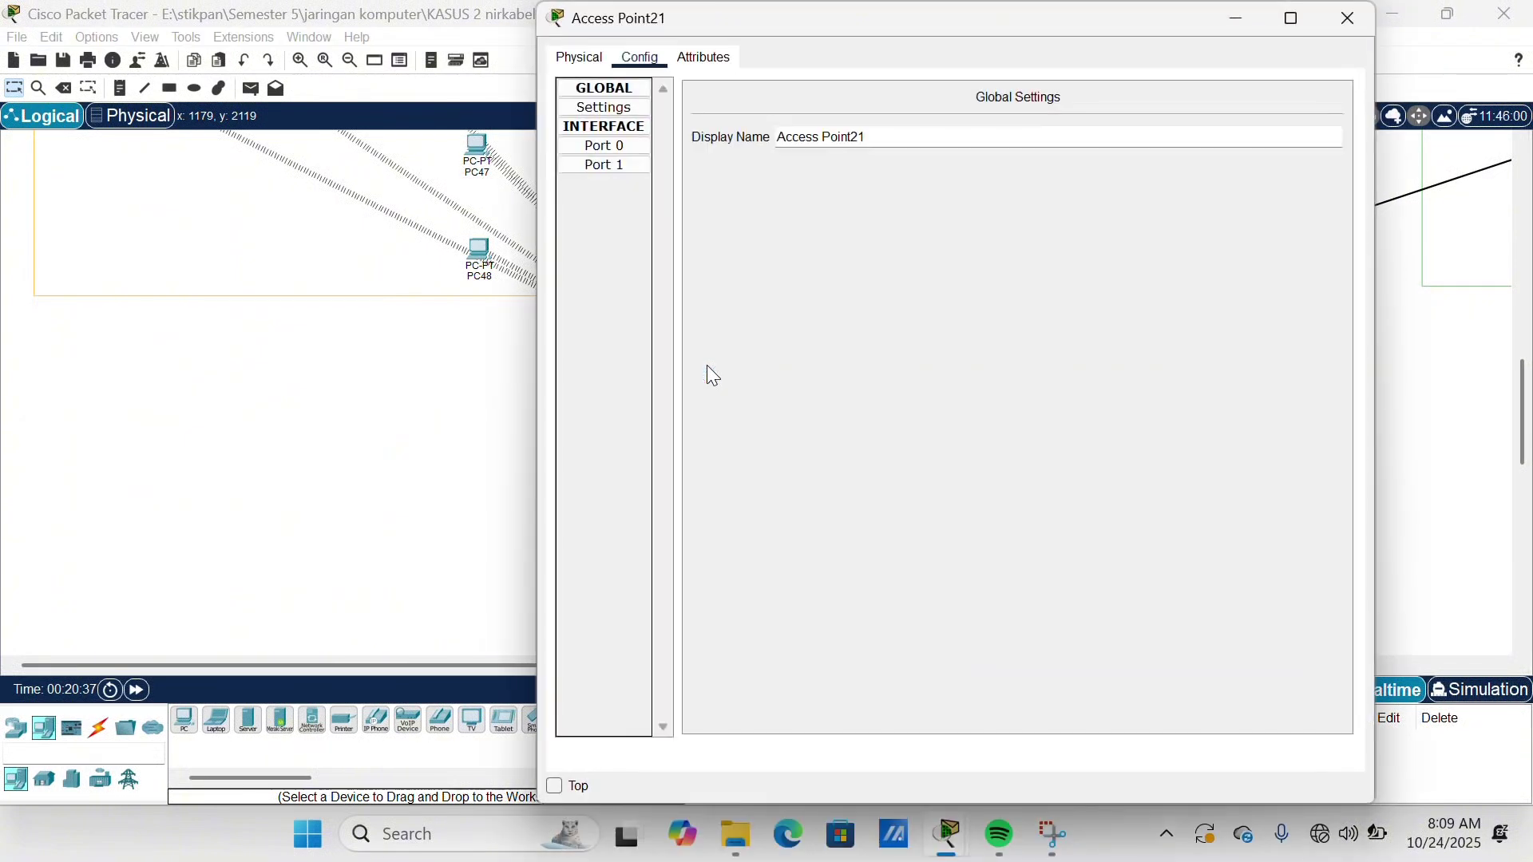
pyautogui.click(613, 170)
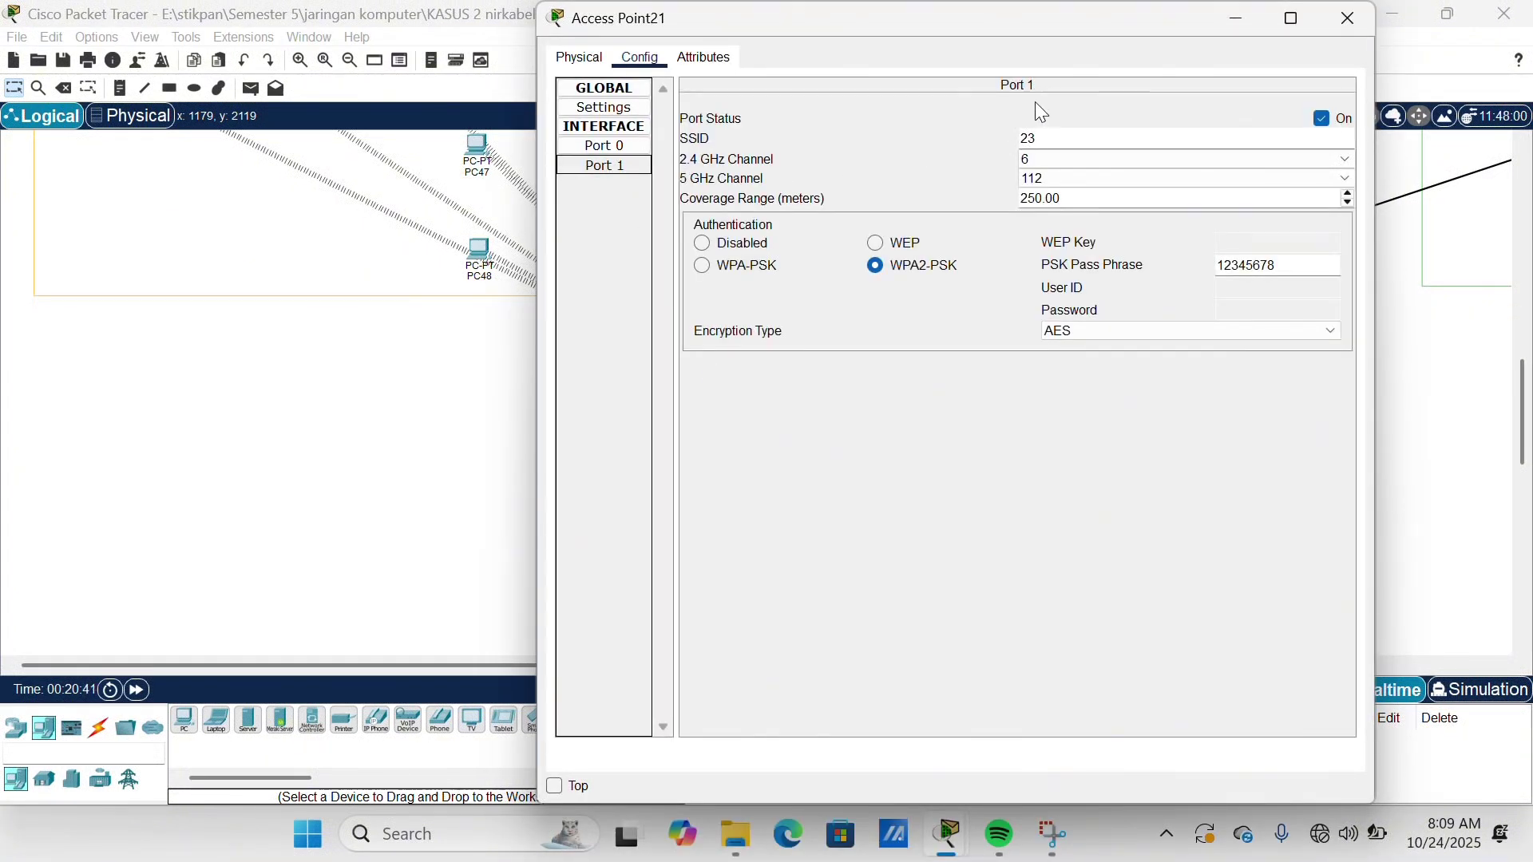
pyautogui.press('Tab')
pyautogui.click(1334, 22)
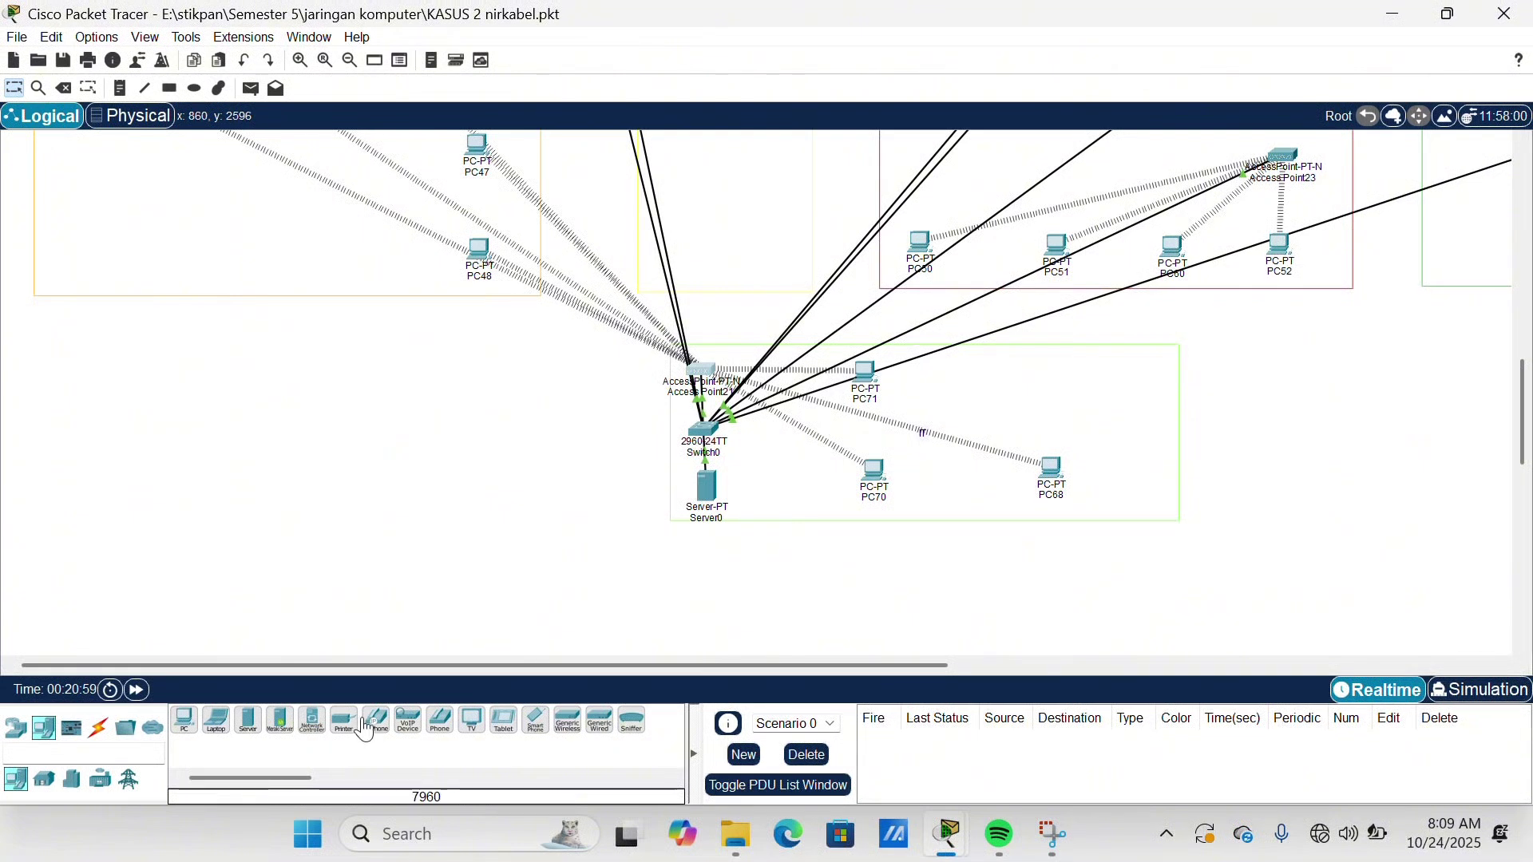
# - Add a new PC to the IT area, beside PC71 and above PC68
pyautogui.click(184, 722)
pyautogui.click(1047, 375)
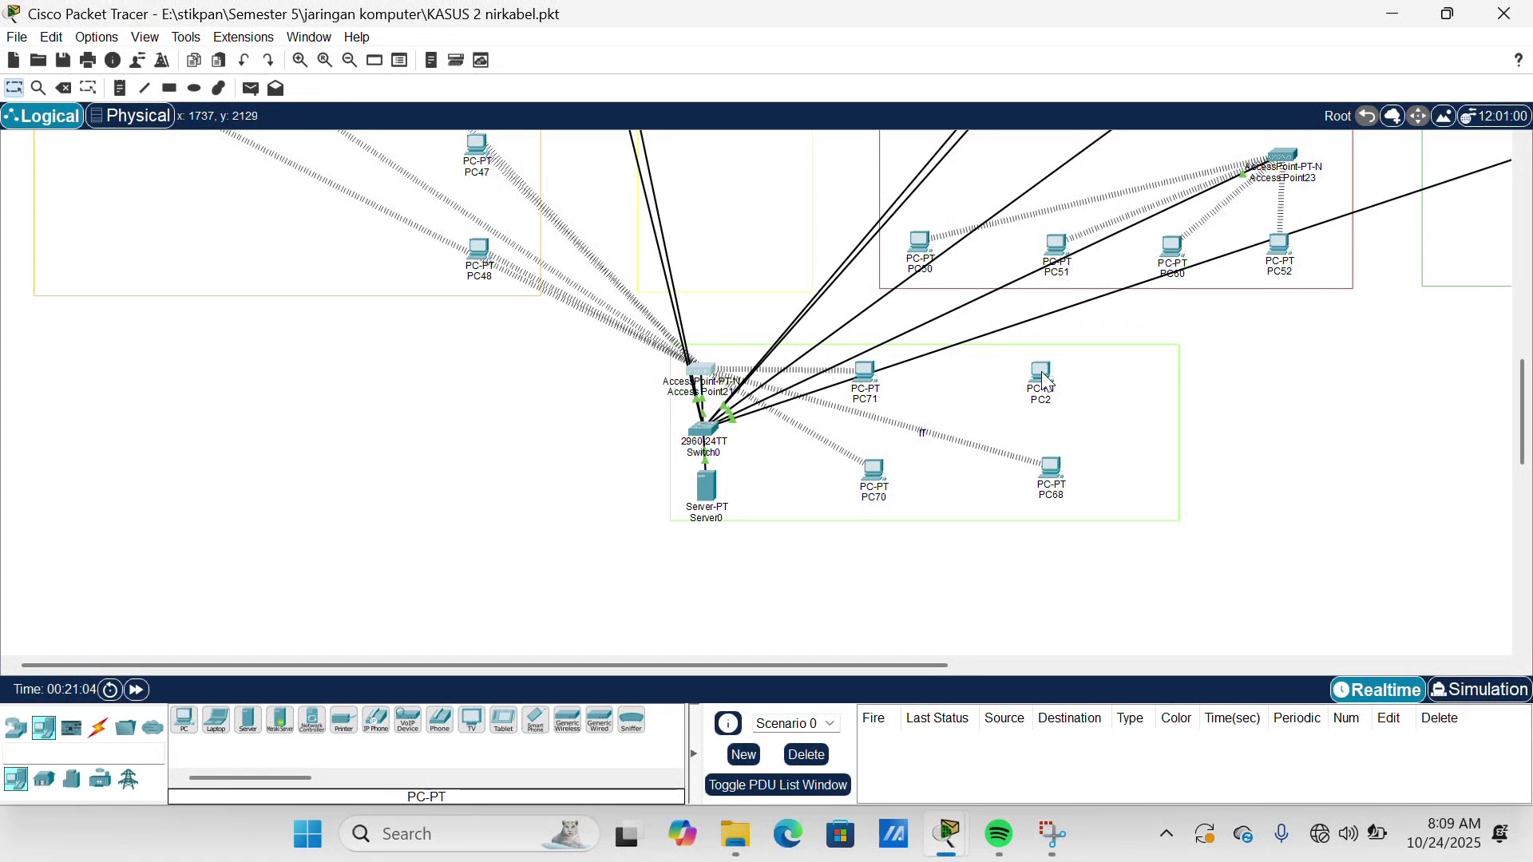
pyautogui.moveTo(1048, 383); pyautogui.dragTo(1059, 392)
# - Power off PC2, replace its wired network module with the WMP300N wireless module and power it back on
pyautogui.click(1055, 379)
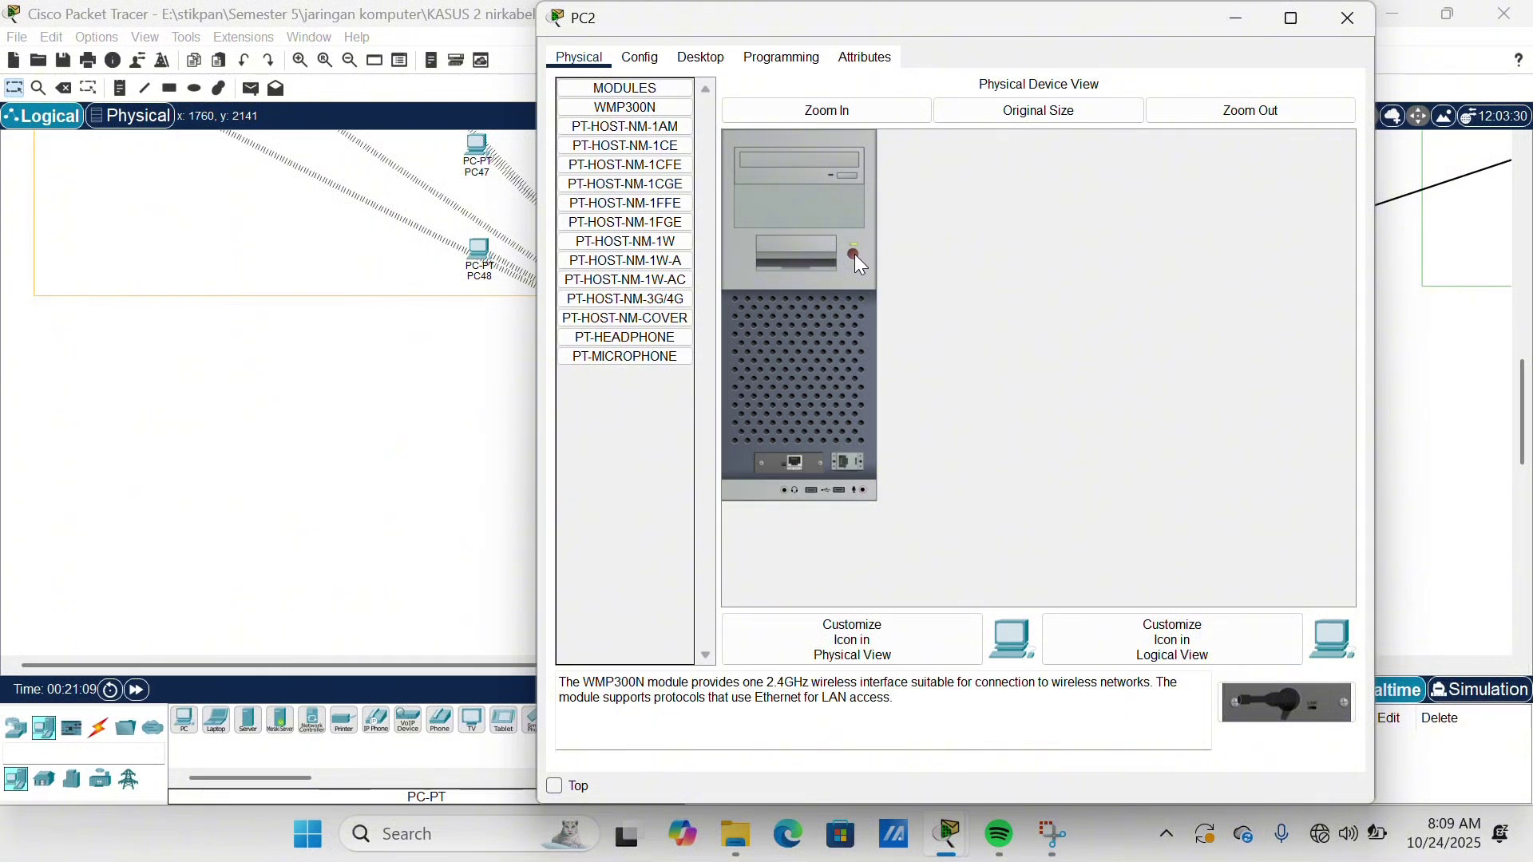
pyautogui.click(854, 254)
pyautogui.moveTo(800, 465); pyautogui.dragTo(659, 479)
pyautogui.moveTo(1260, 702); pyautogui.dragTo(798, 466)
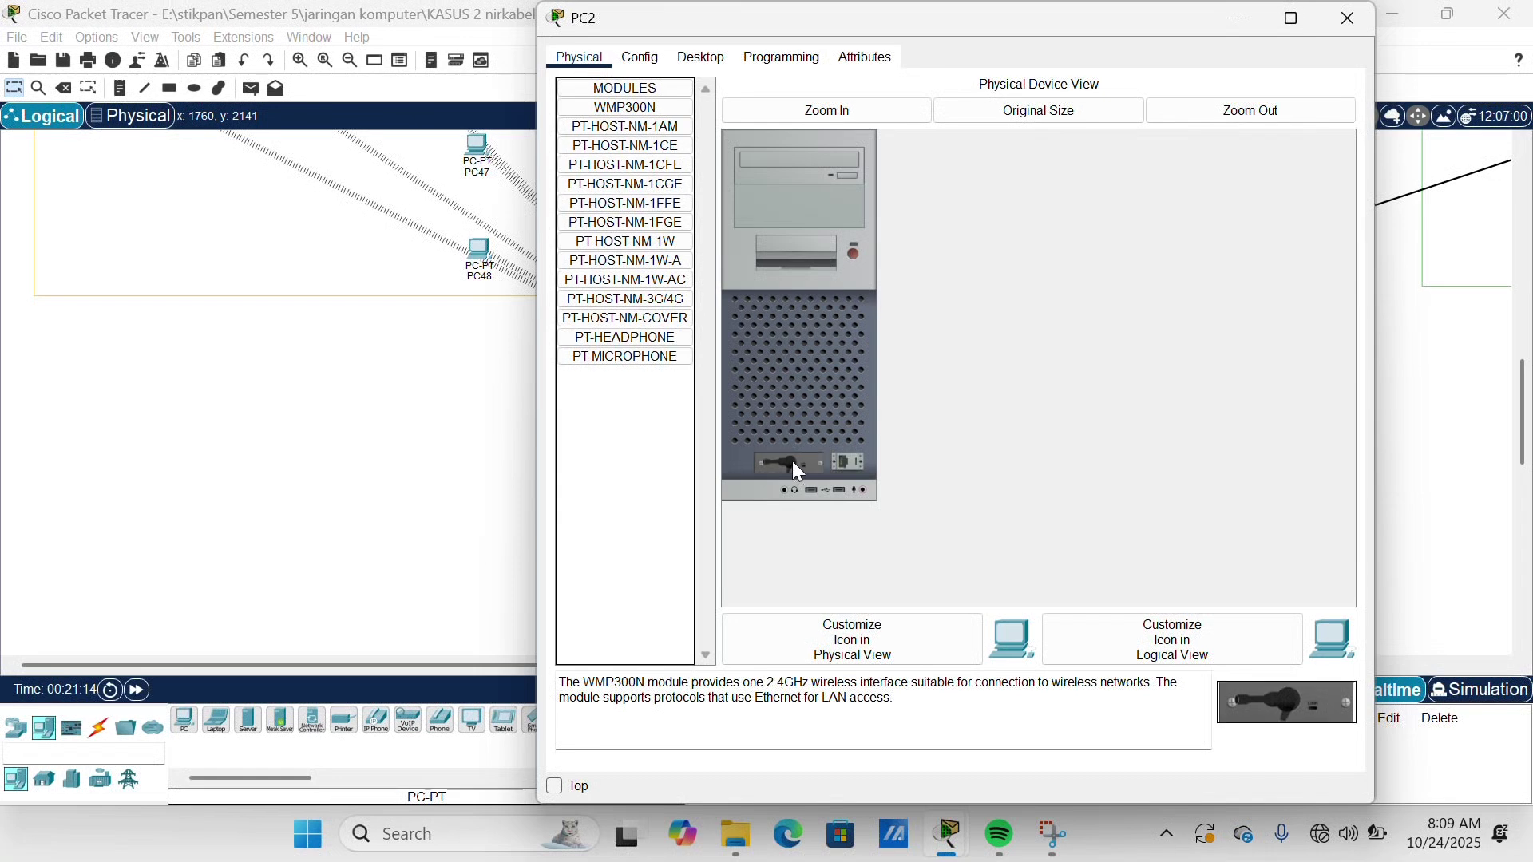
pyautogui.click(856, 255)
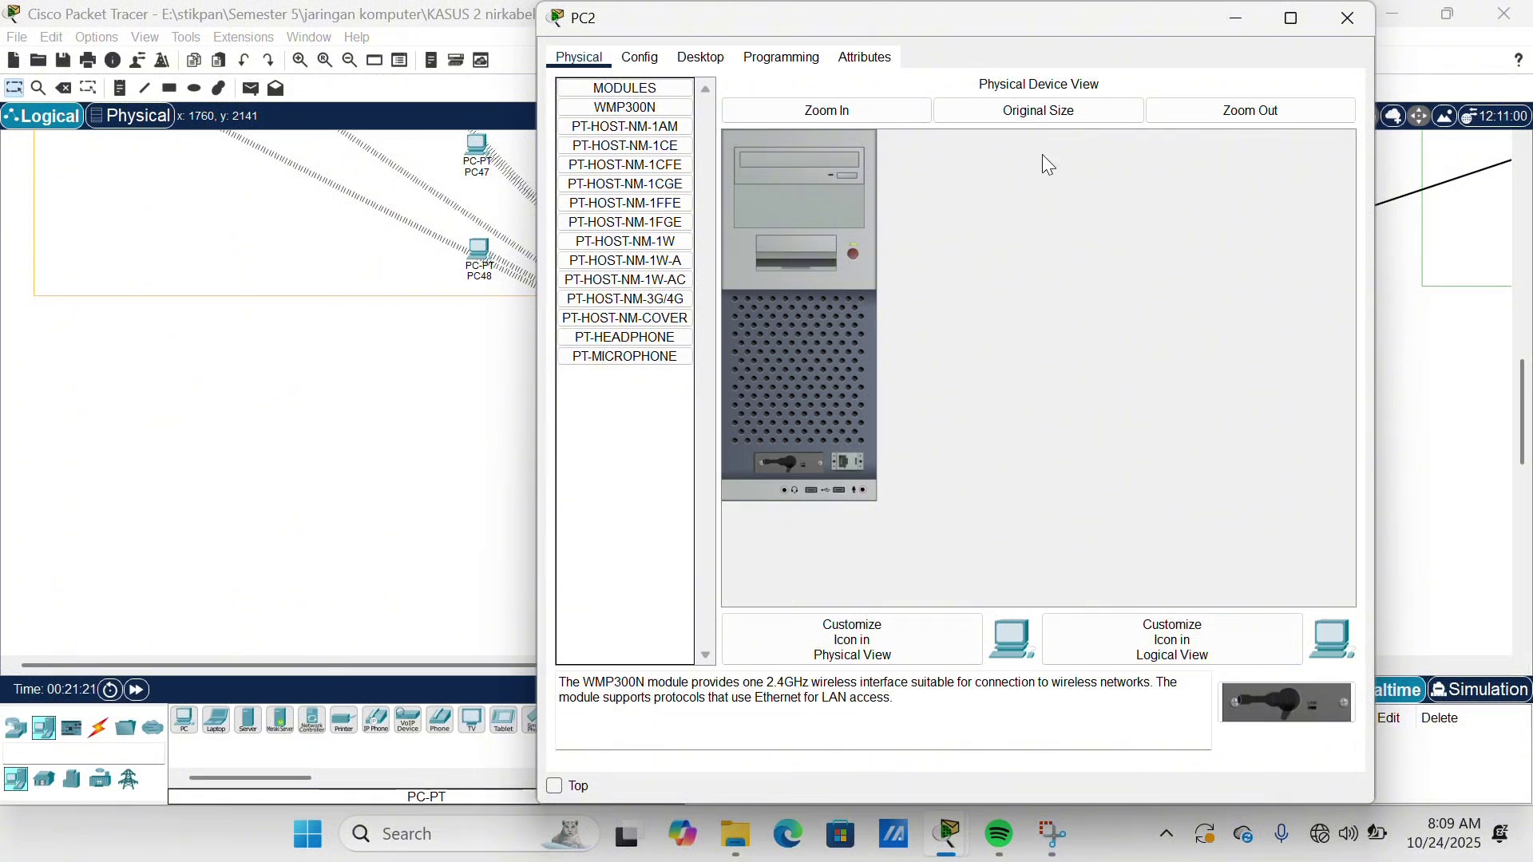
# - Open the PC Wireless utility of PC2 and bring up its list of available wireless networks
pyautogui.moveTo(1037, 21); pyautogui.dragTo(1170, 99)
pyautogui.click(850, 131)
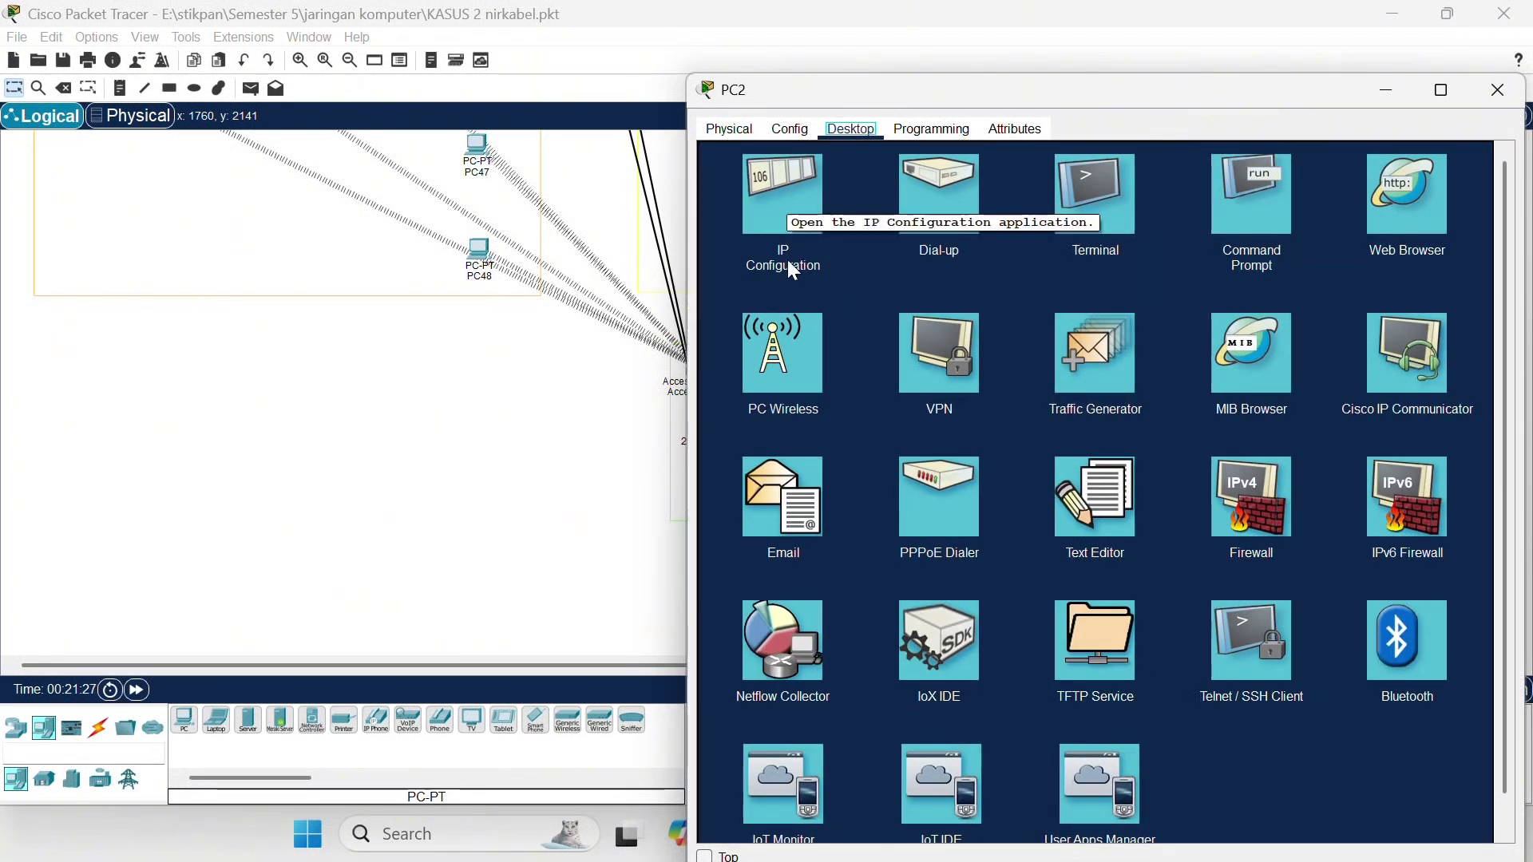
pyautogui.click(787, 369)
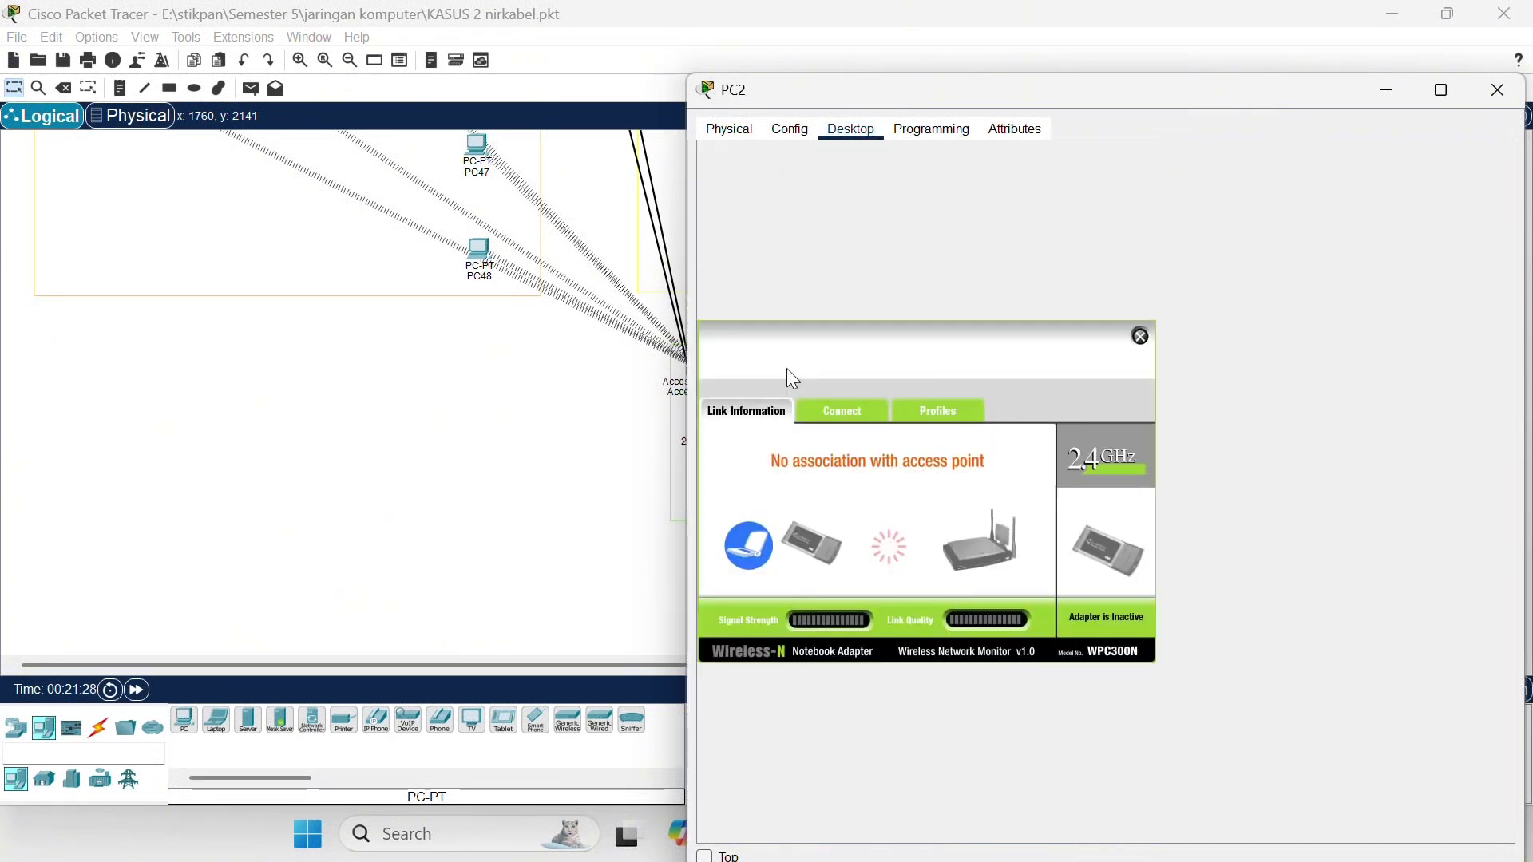
pyautogui.click(848, 410)
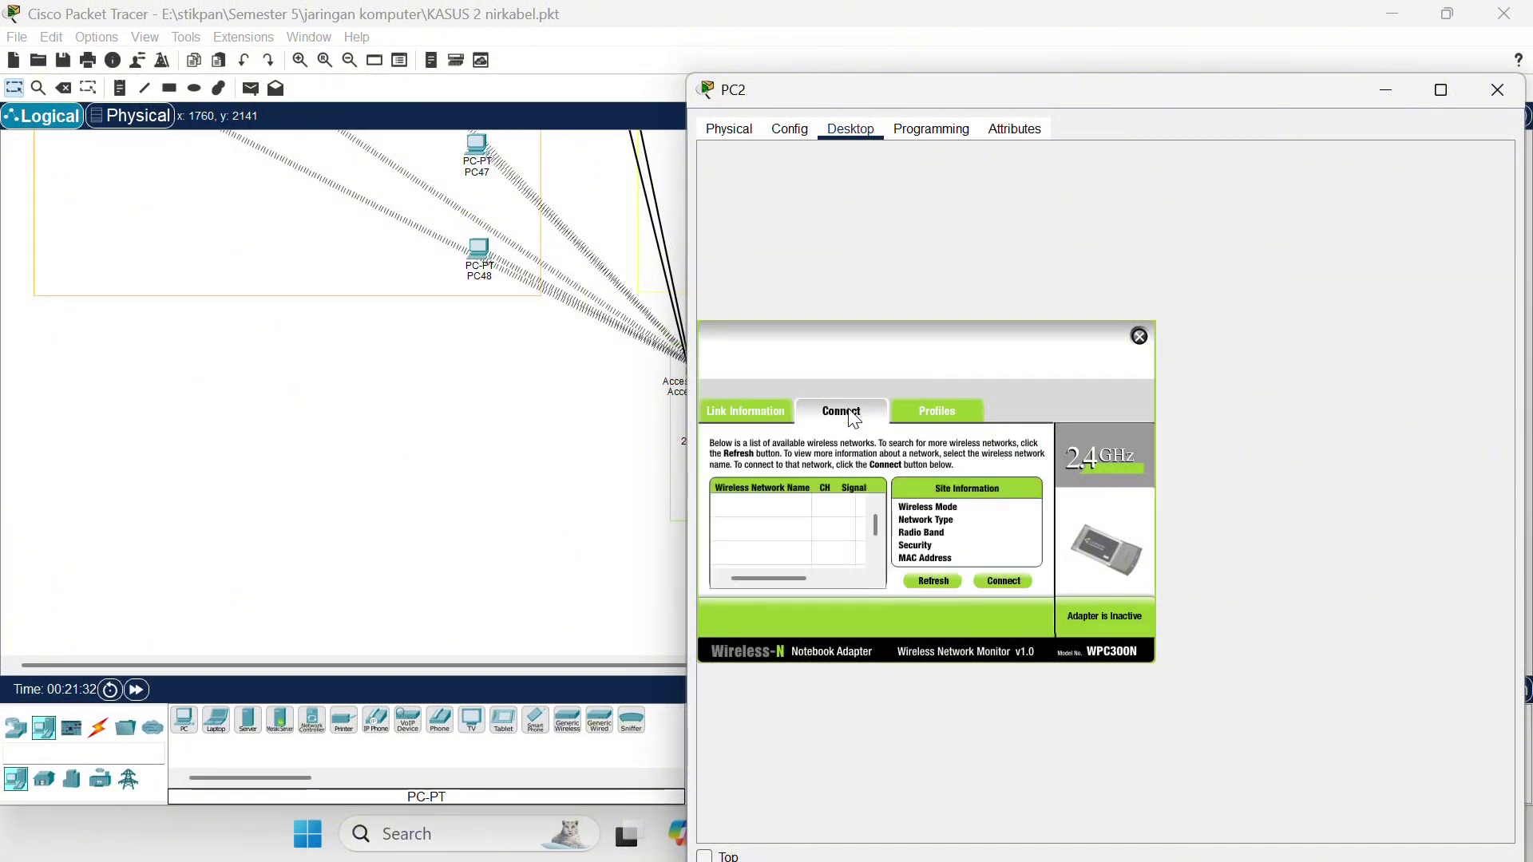
# - Check the SSID and authentication settings on Port 1 of Access Point21, then return to the topology
pyautogui.click(652, 463)
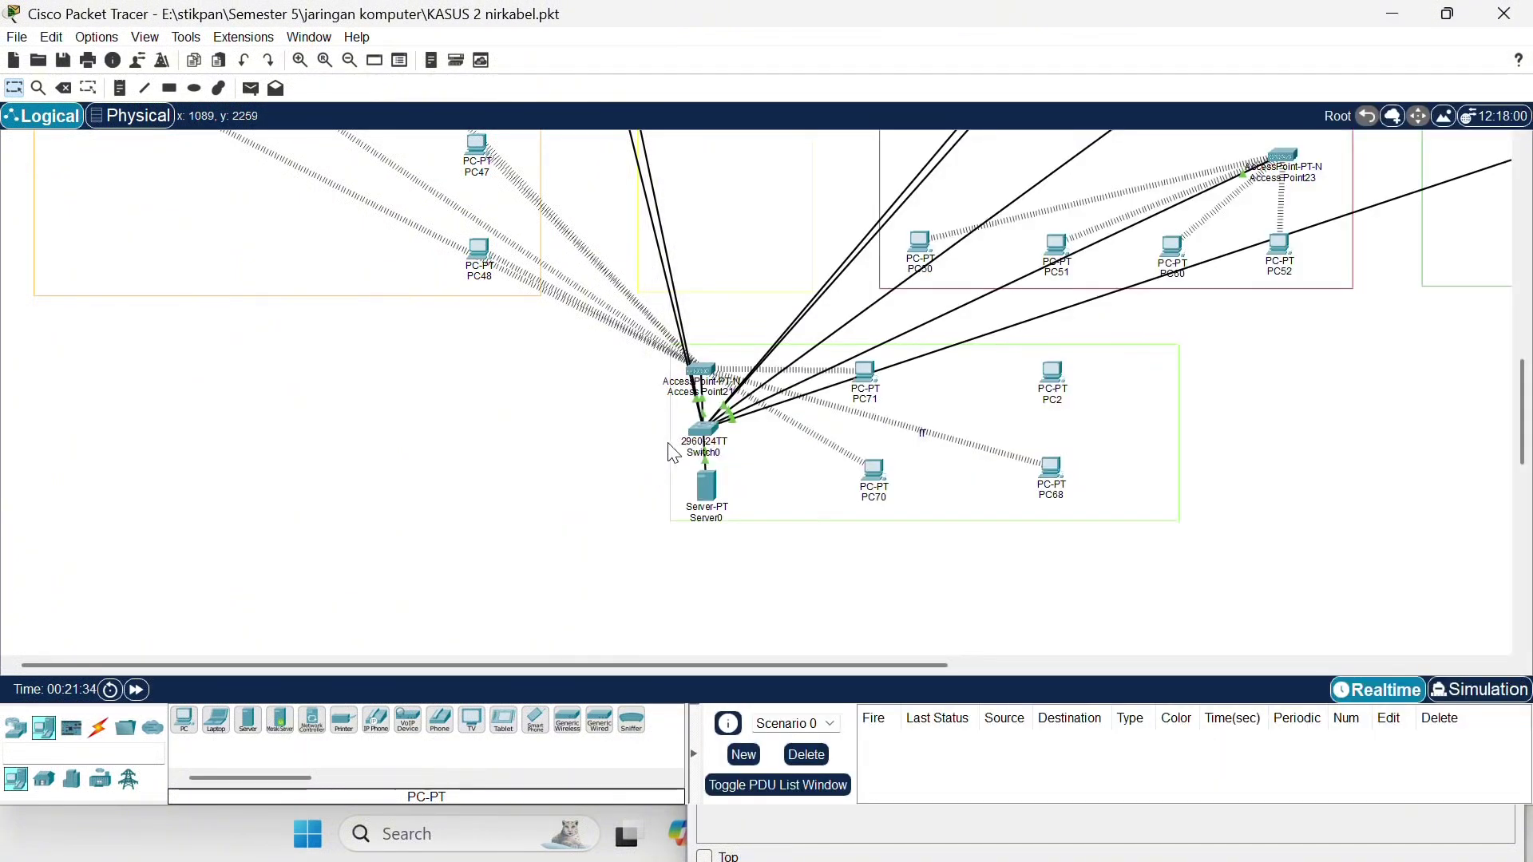
pyautogui.click(701, 368)
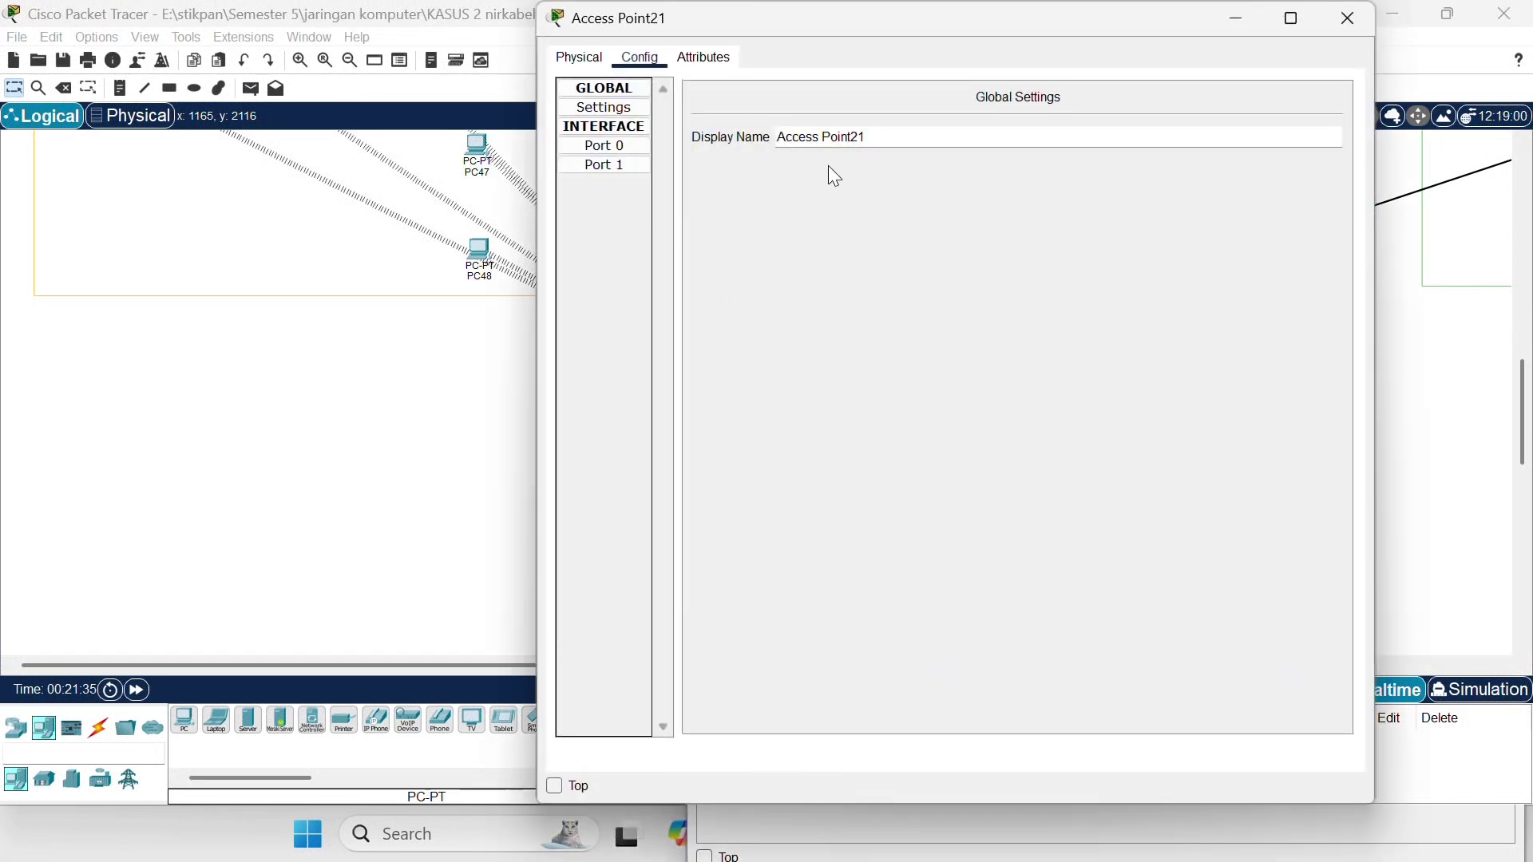
pyautogui.moveTo(911, 42); pyautogui.dragTo(963, 99)
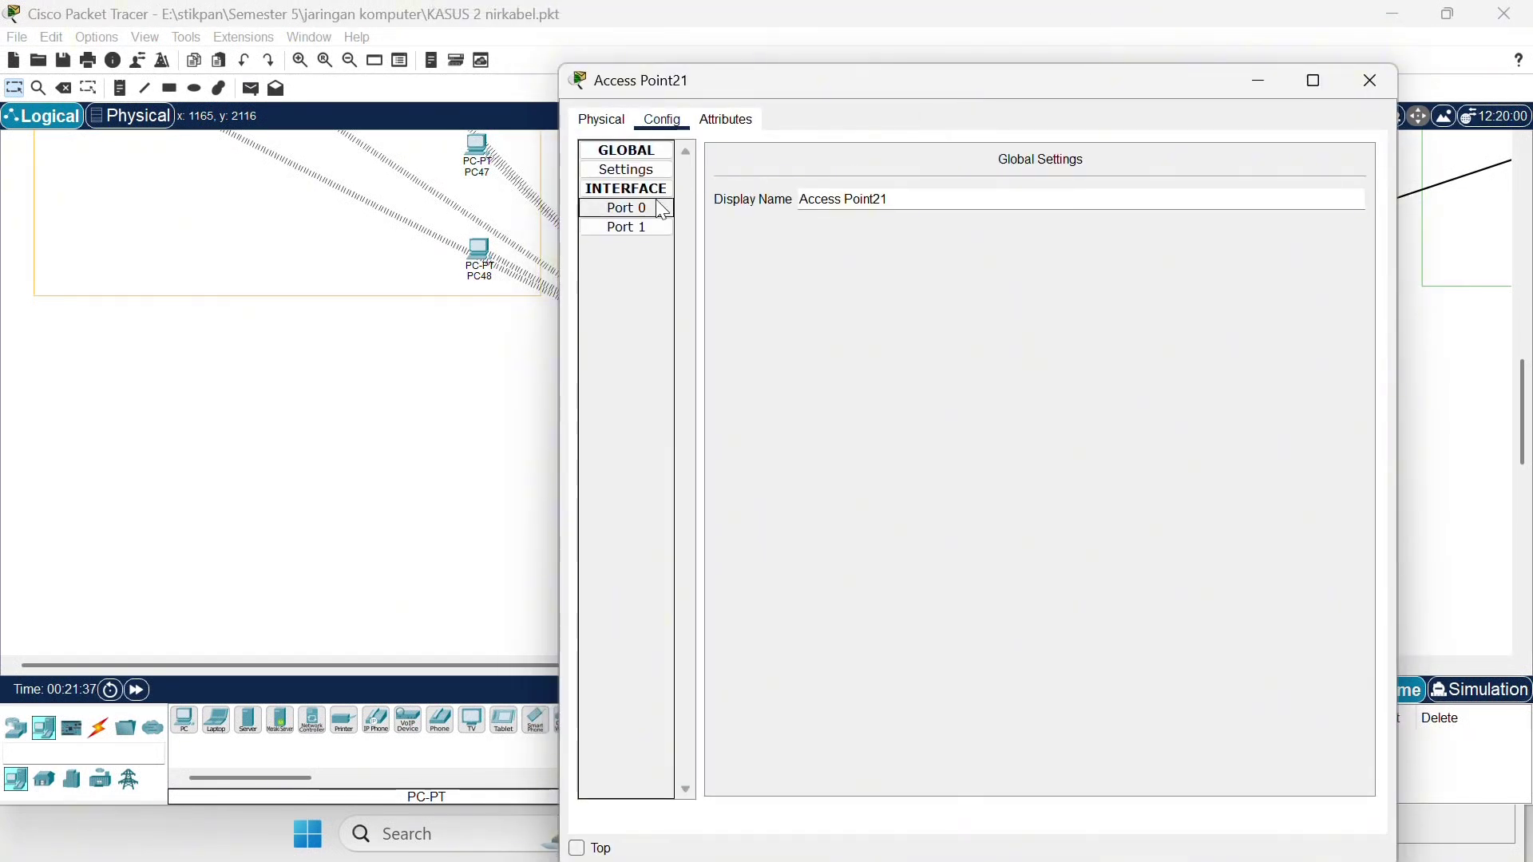
pyautogui.click(636, 233)
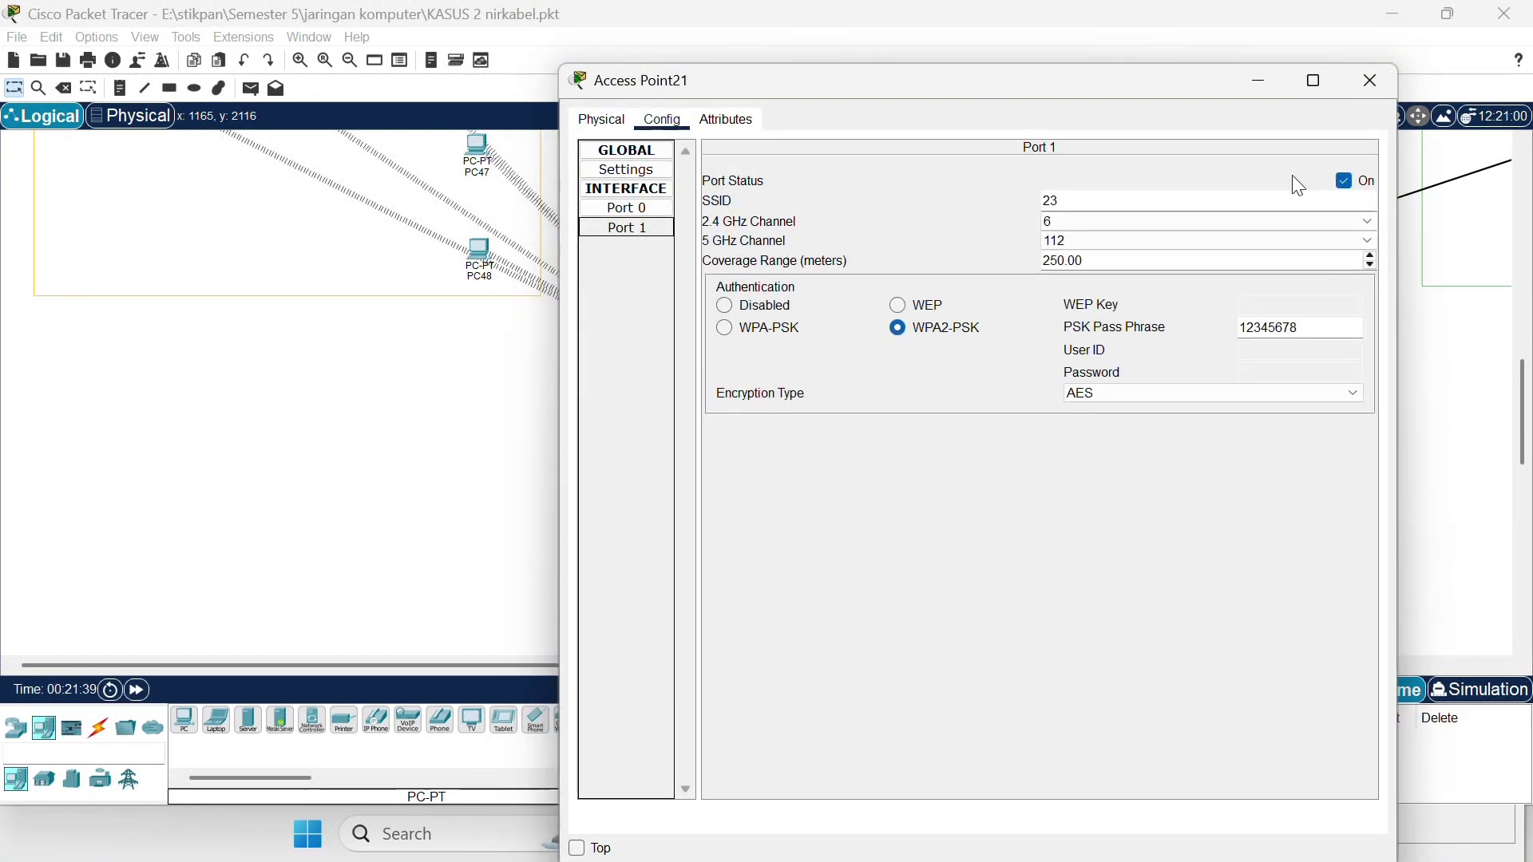
pyautogui.click(1128, 29)
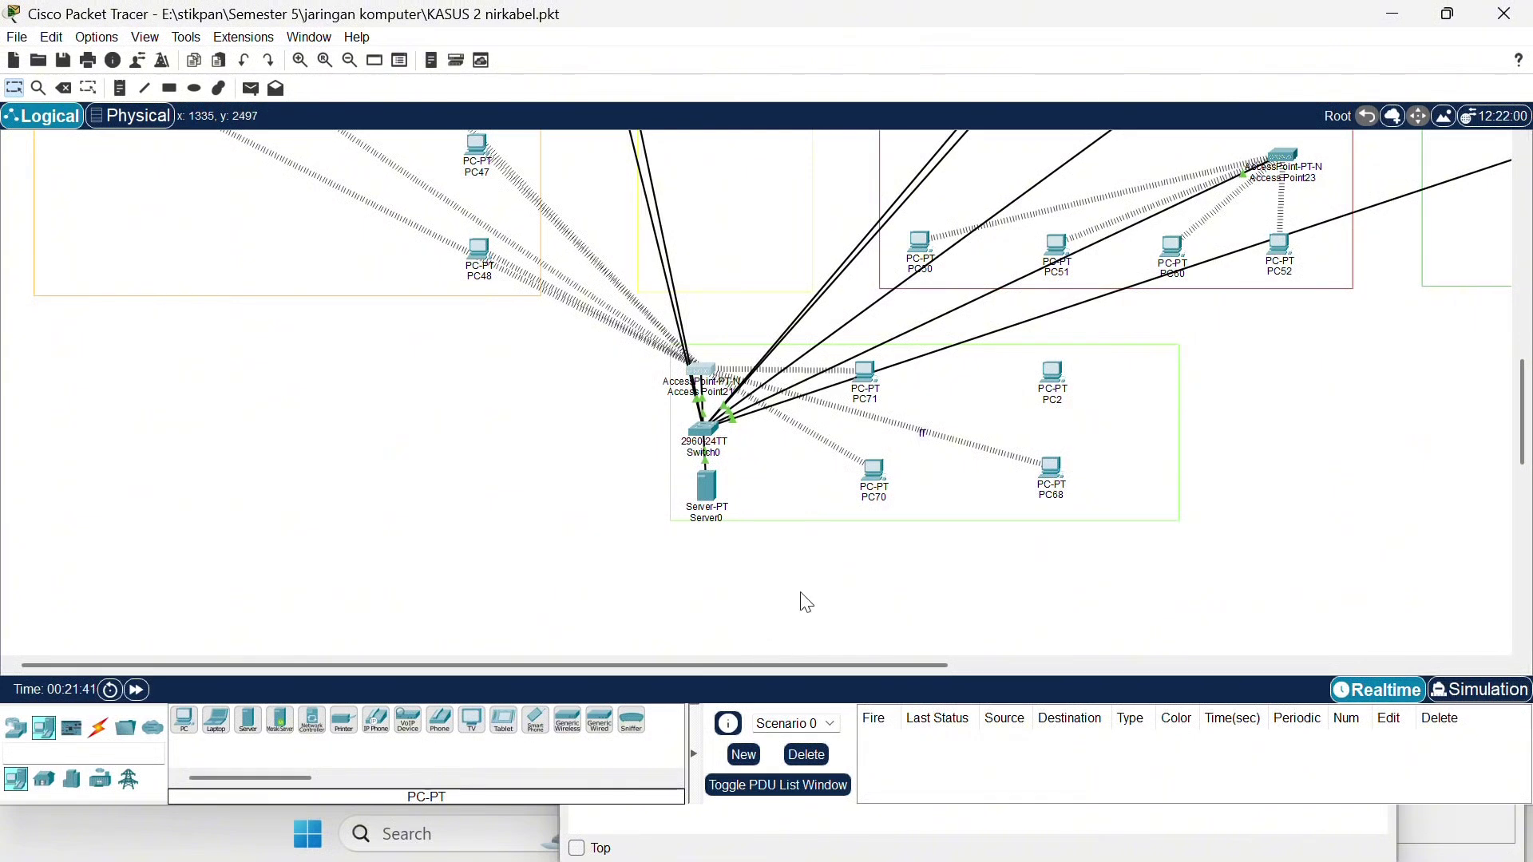
# - Connect PC2 to wireless network 23 using WPA2-Personal security, enter the pre-shared key, and close the PC2 window
pyautogui.click(1052, 374)
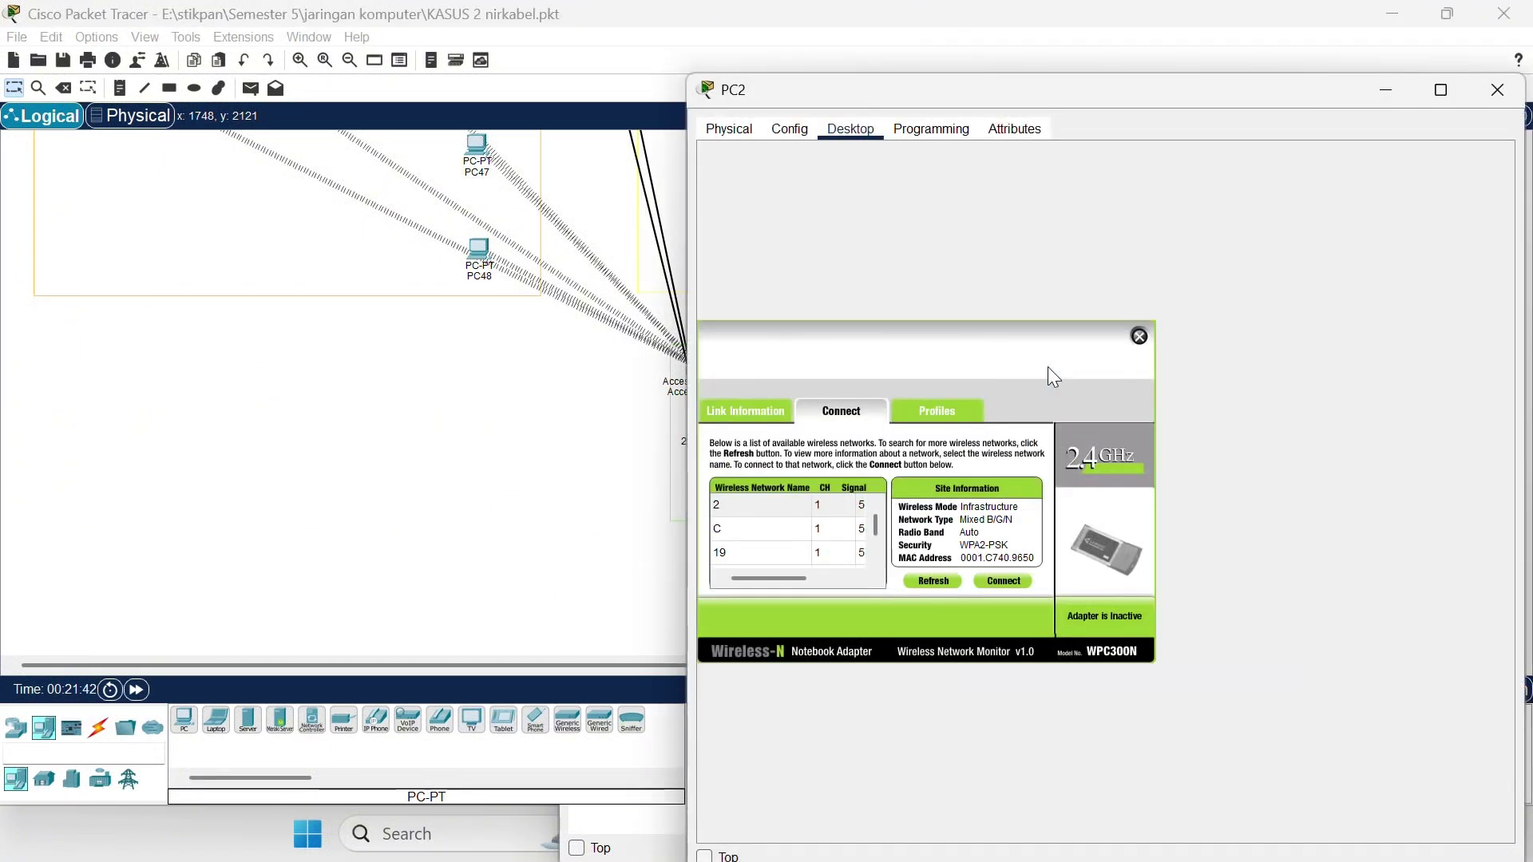
pyautogui.scroll(-1, 842, 542)
pyautogui.click(836, 531)
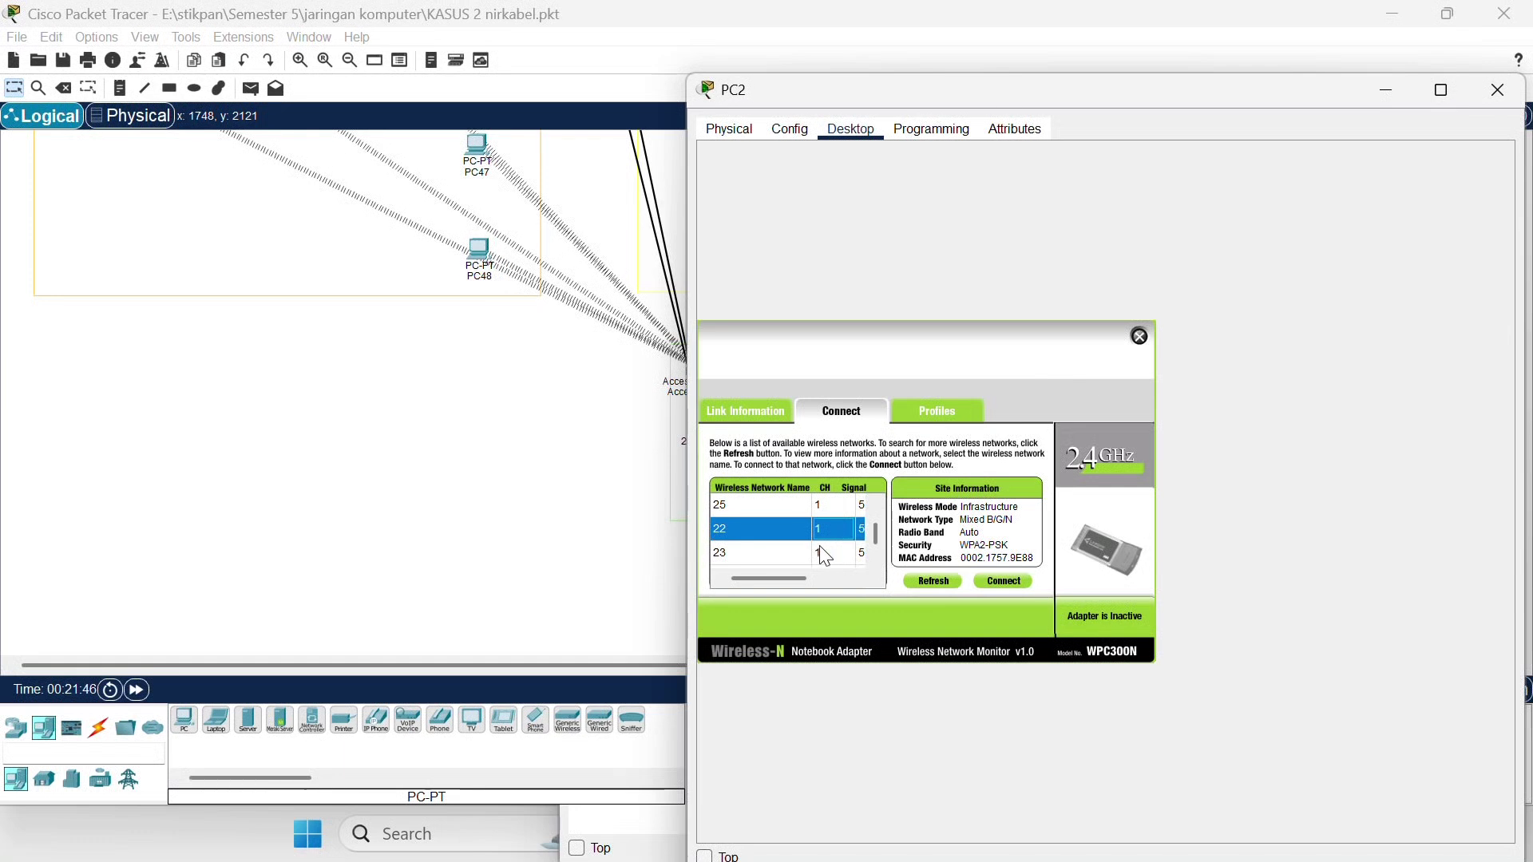
pyautogui.click(819, 546)
pyautogui.click(1001, 583)
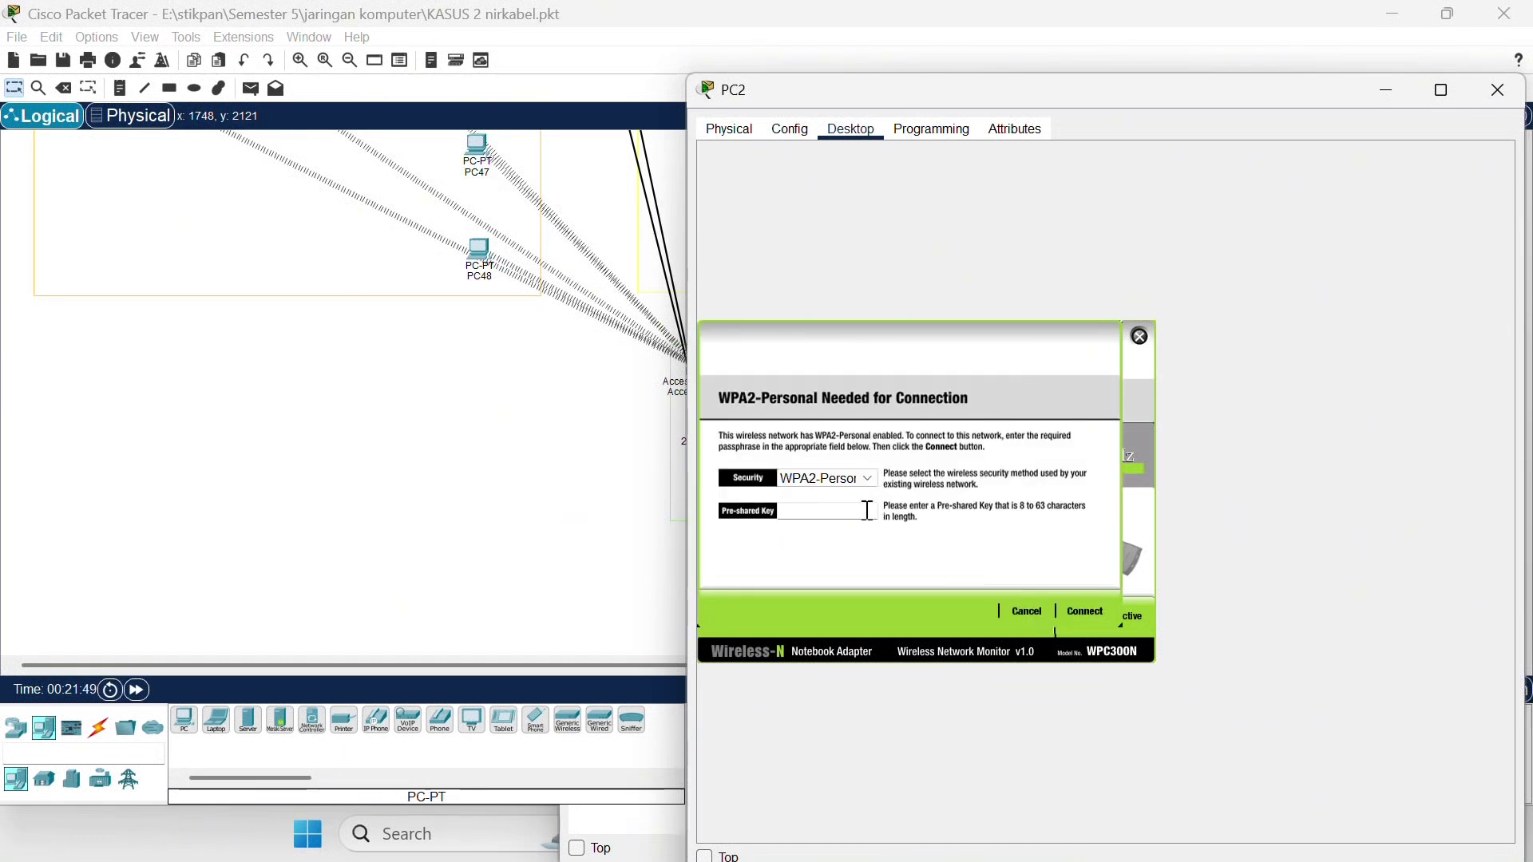
pyautogui.write('12345678')
pyautogui.click(1086, 612)
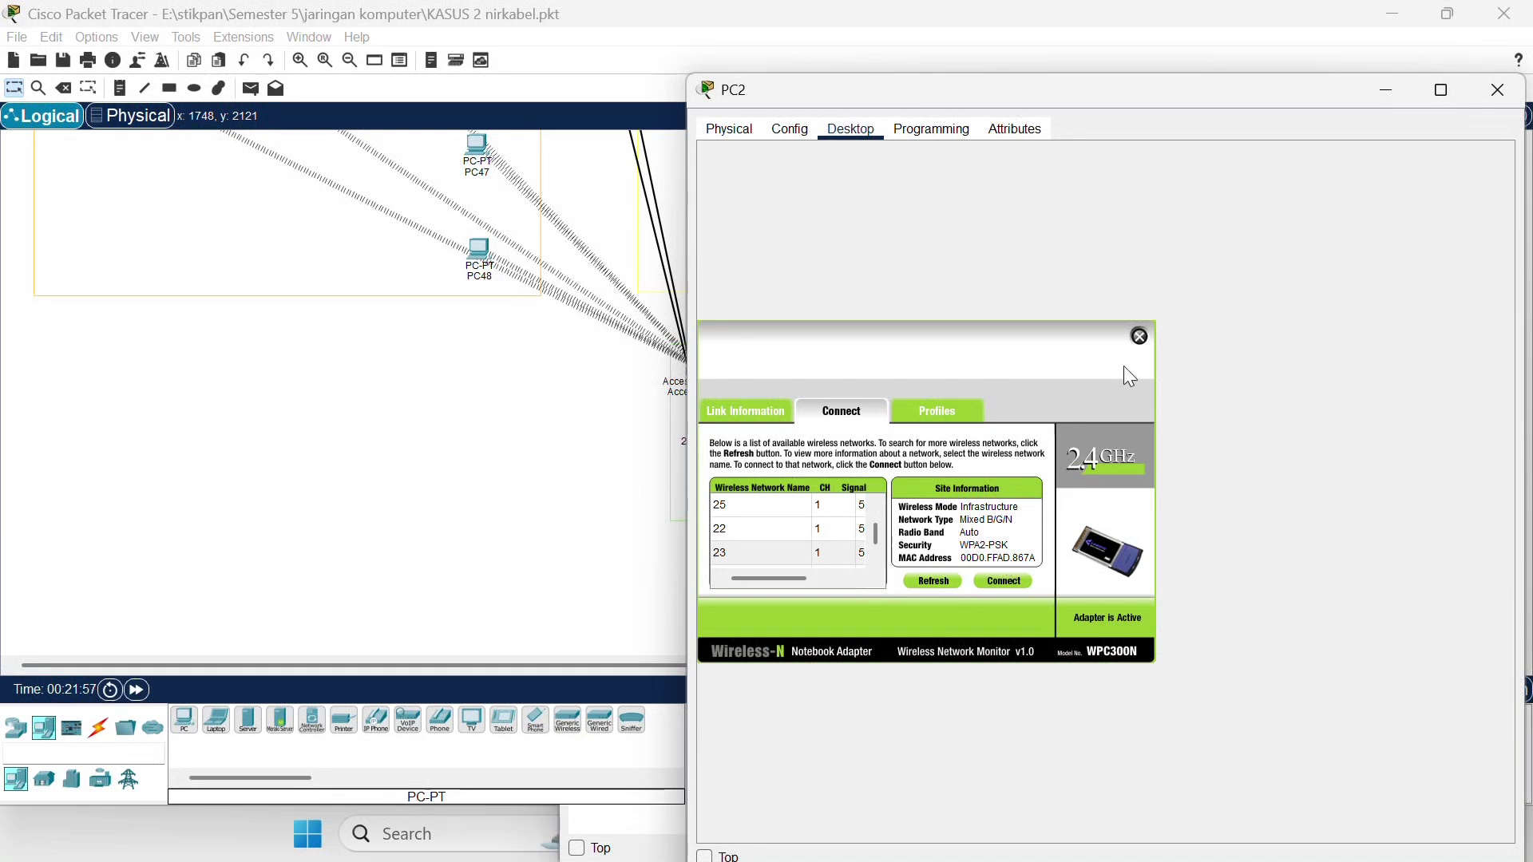
pyautogui.click(1499, 90)
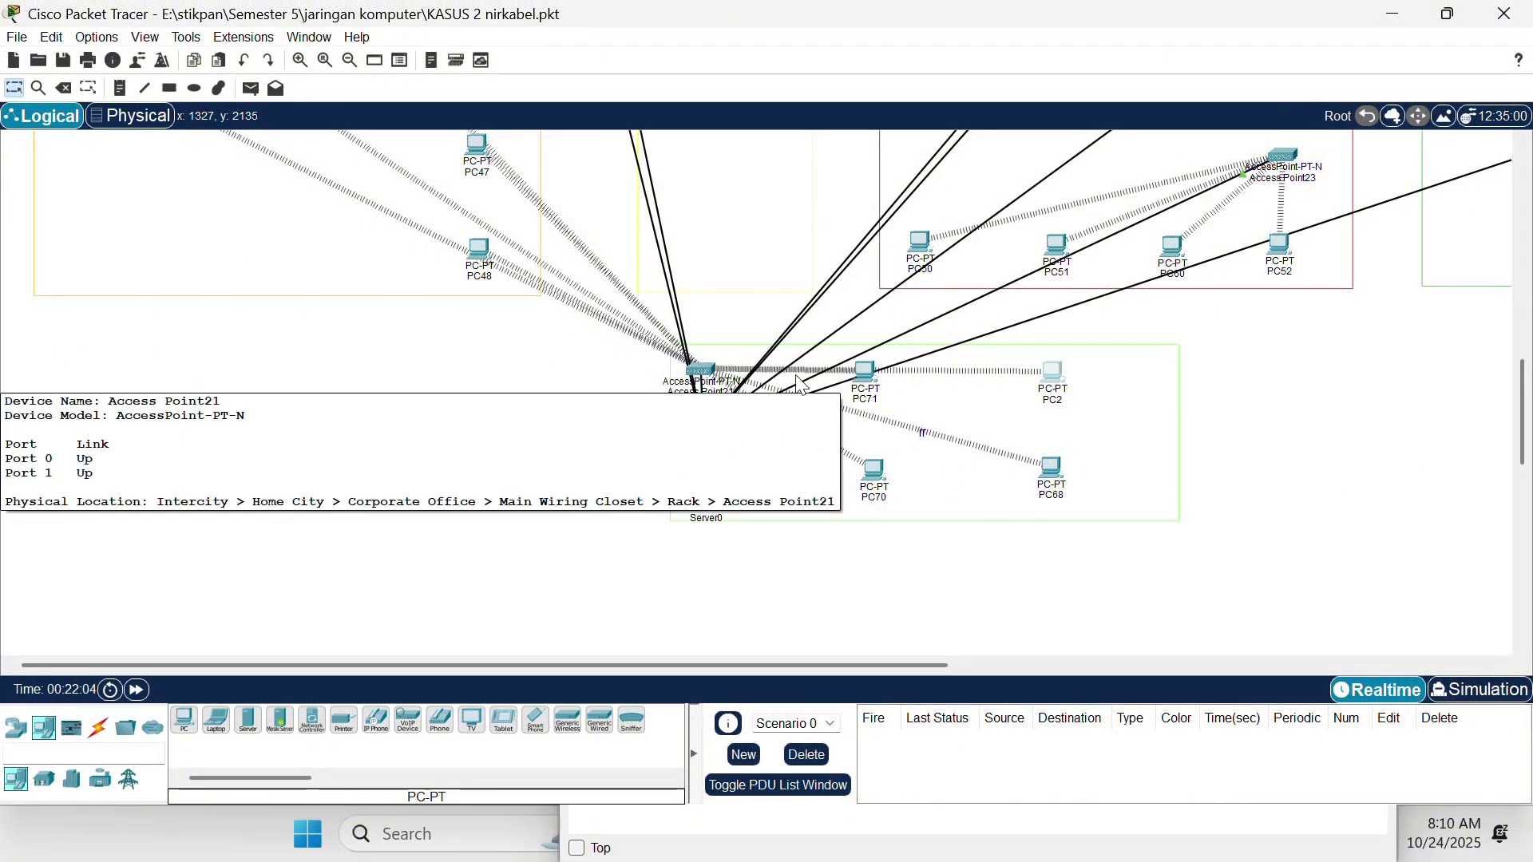
# - Look over the wireless topology from the upper rooms through ICU and Nurse Station to the IT area's access point, switch and server
pyautogui.scroll(2, 1126, 403)
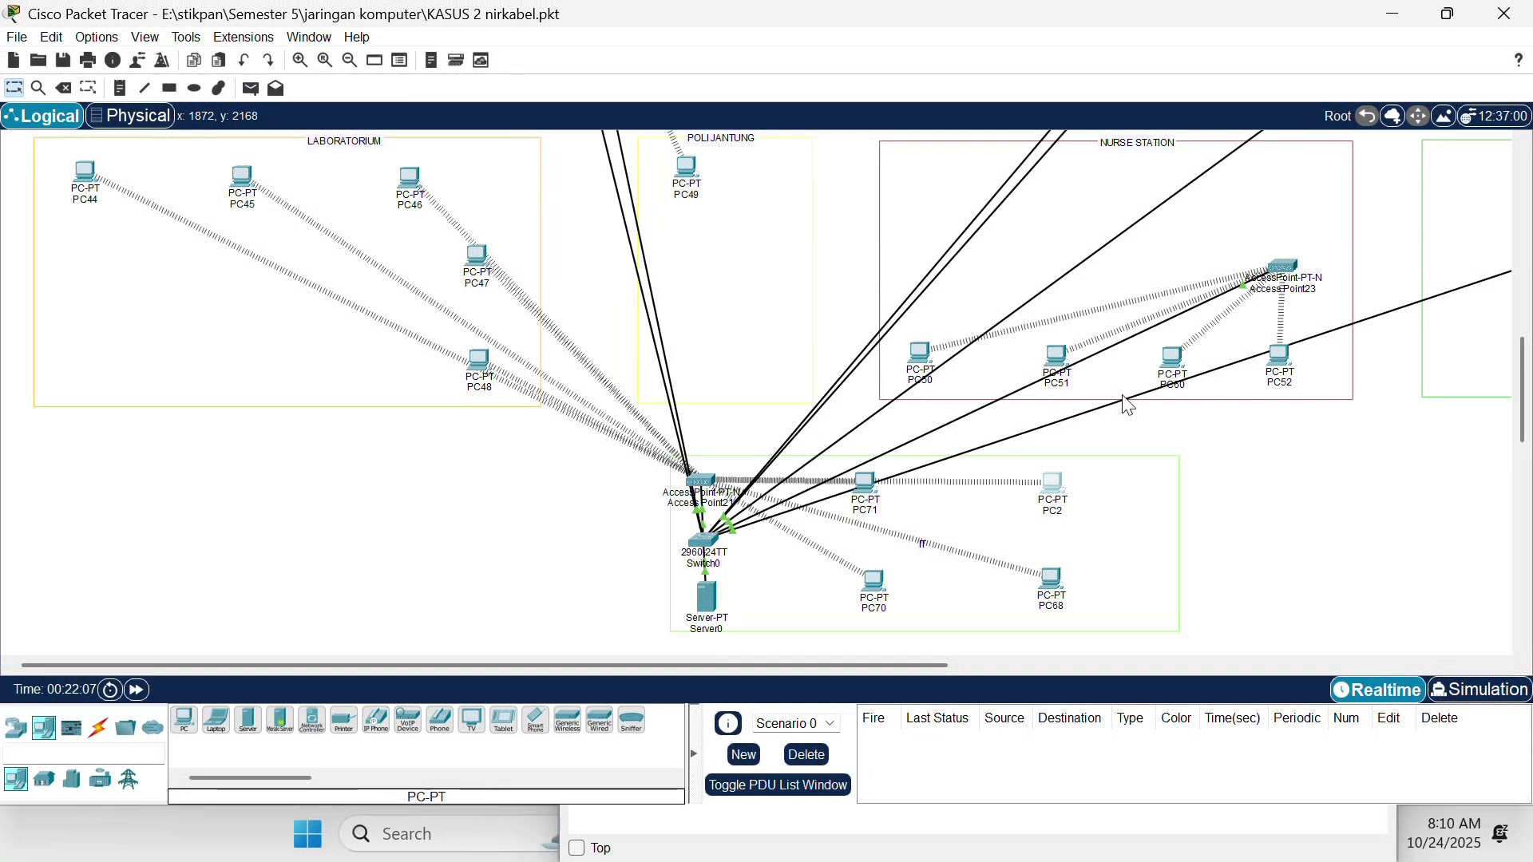
pyautogui.scroll(10, 1129, 407)
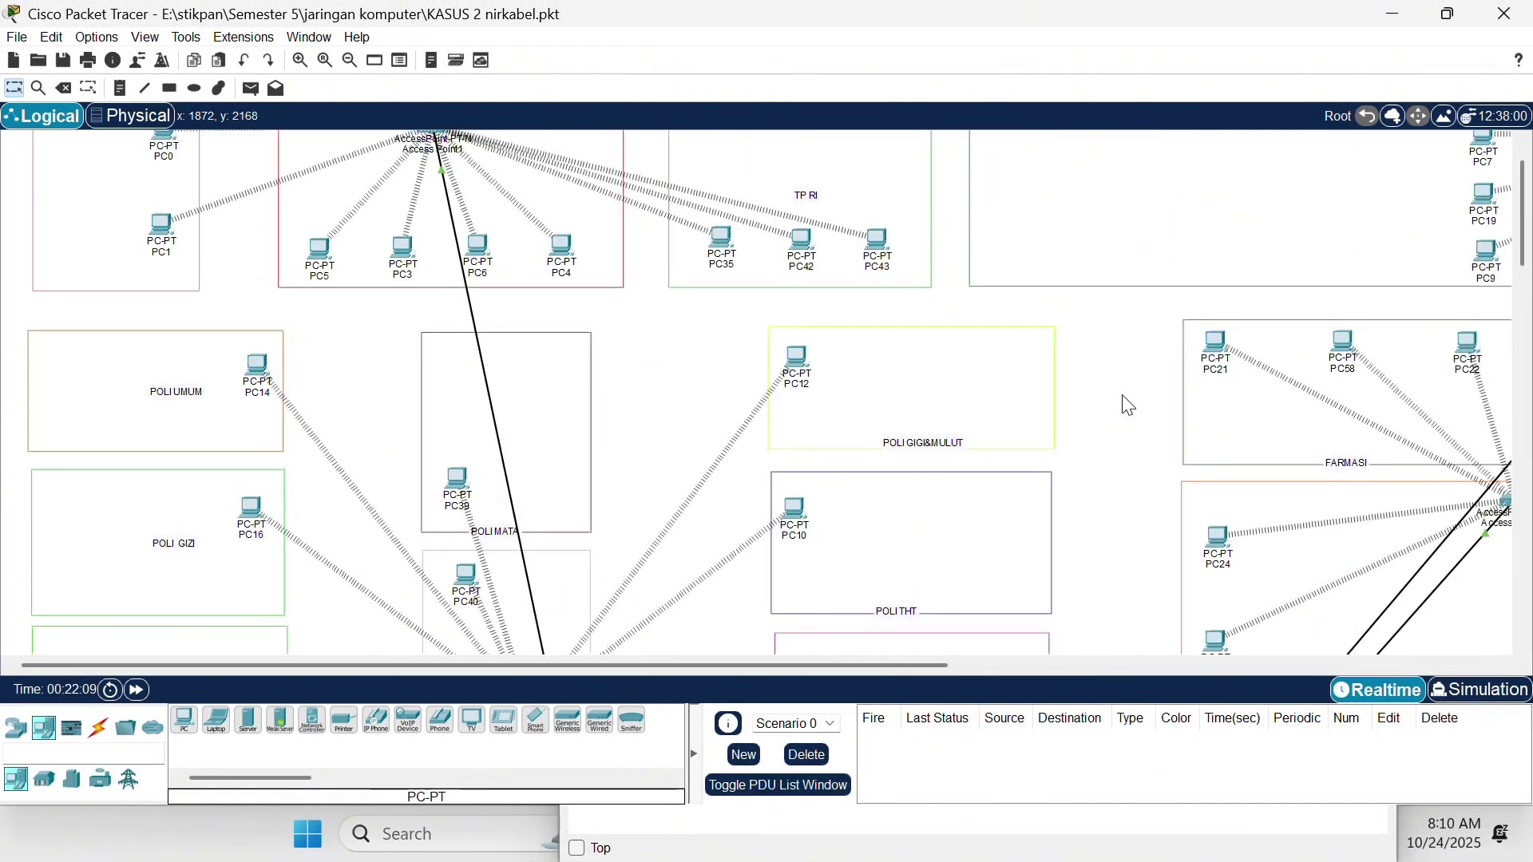
pyautogui.scroll(1, 1129, 406)
pyautogui.hscroll(10, 1129, 407)
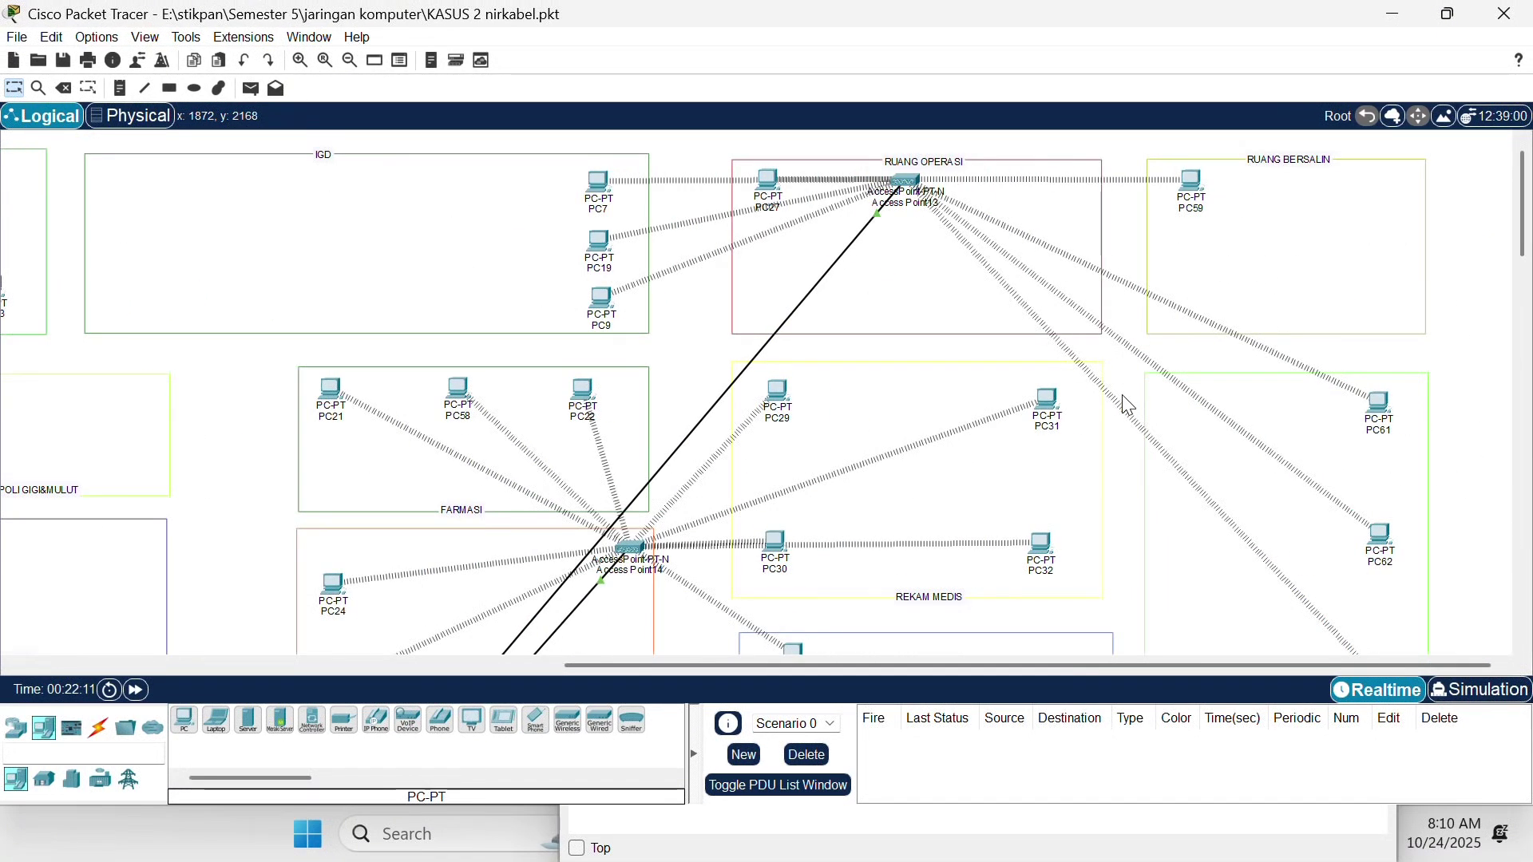
pyautogui.scroll(-5, 1129, 406)
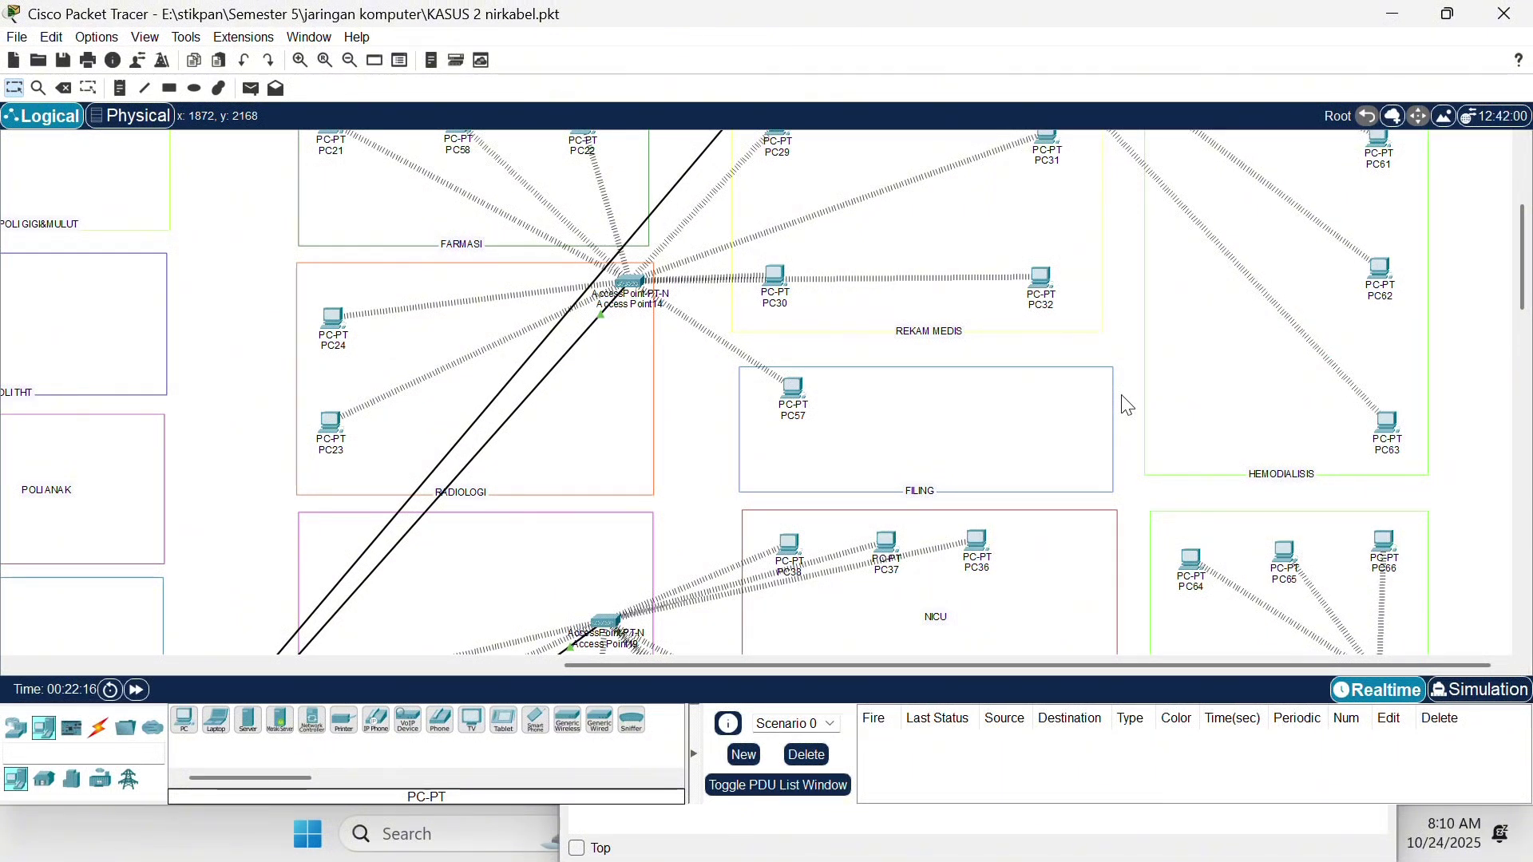
pyautogui.scroll(-7, 1046, 421)
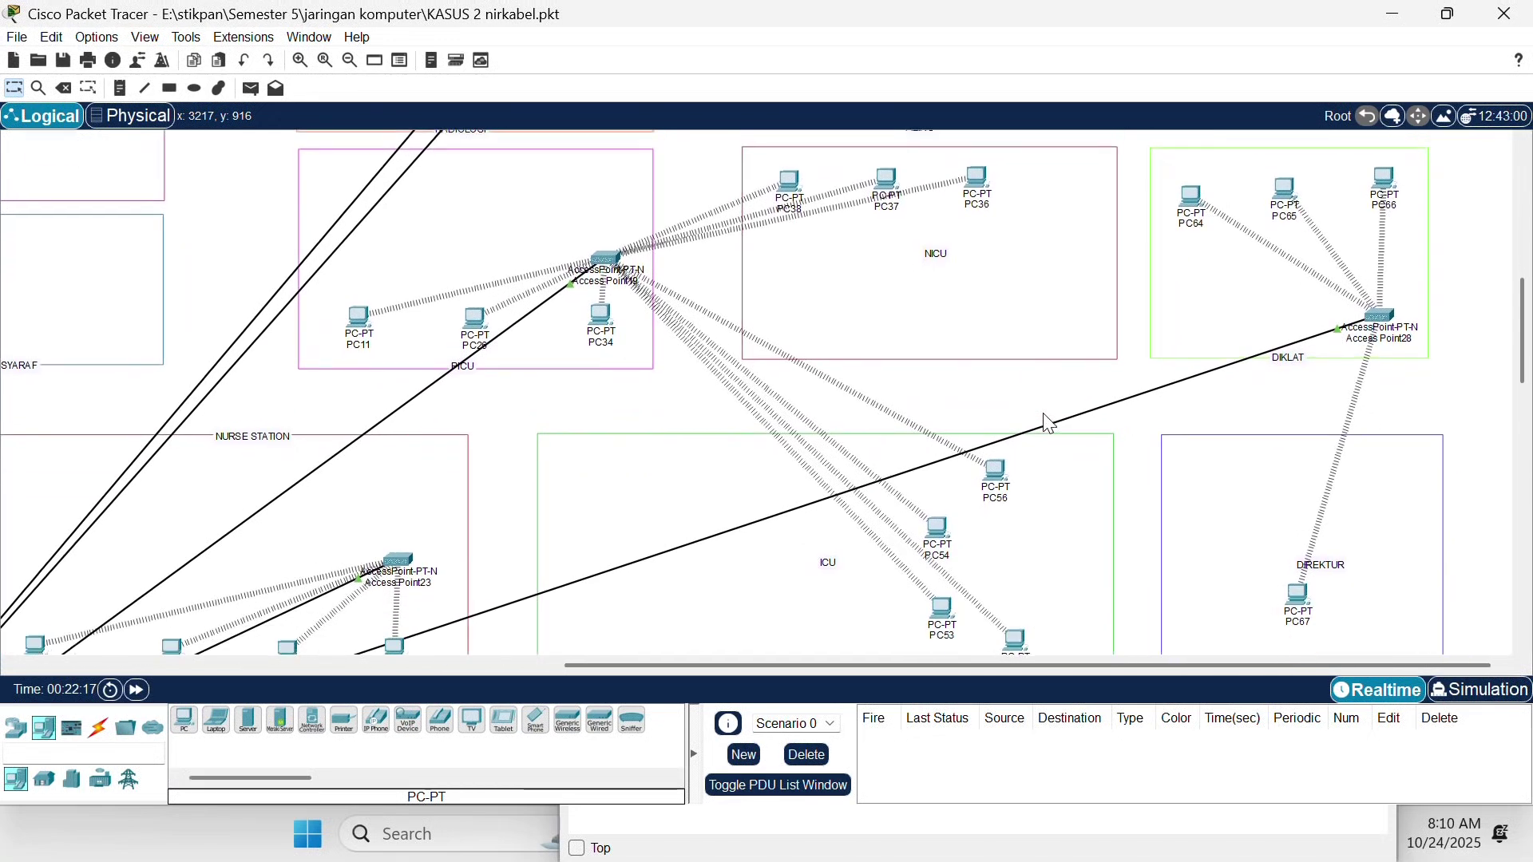
pyautogui.hscroll(-8, 1049, 423)
pyautogui.scroll(-2, 1048, 423)
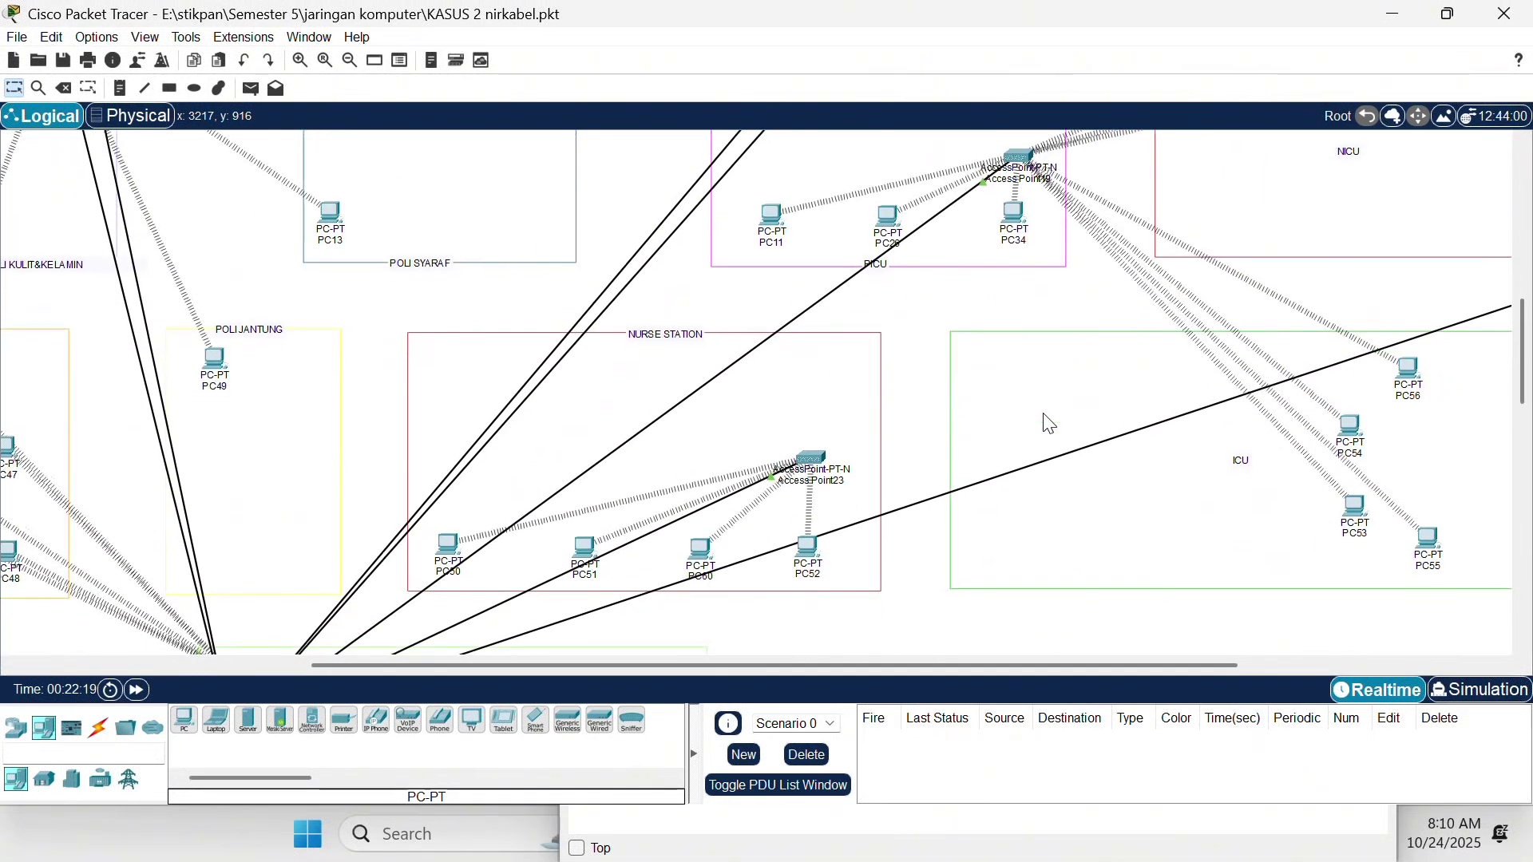
pyautogui.scroll(-2, 1049, 423)
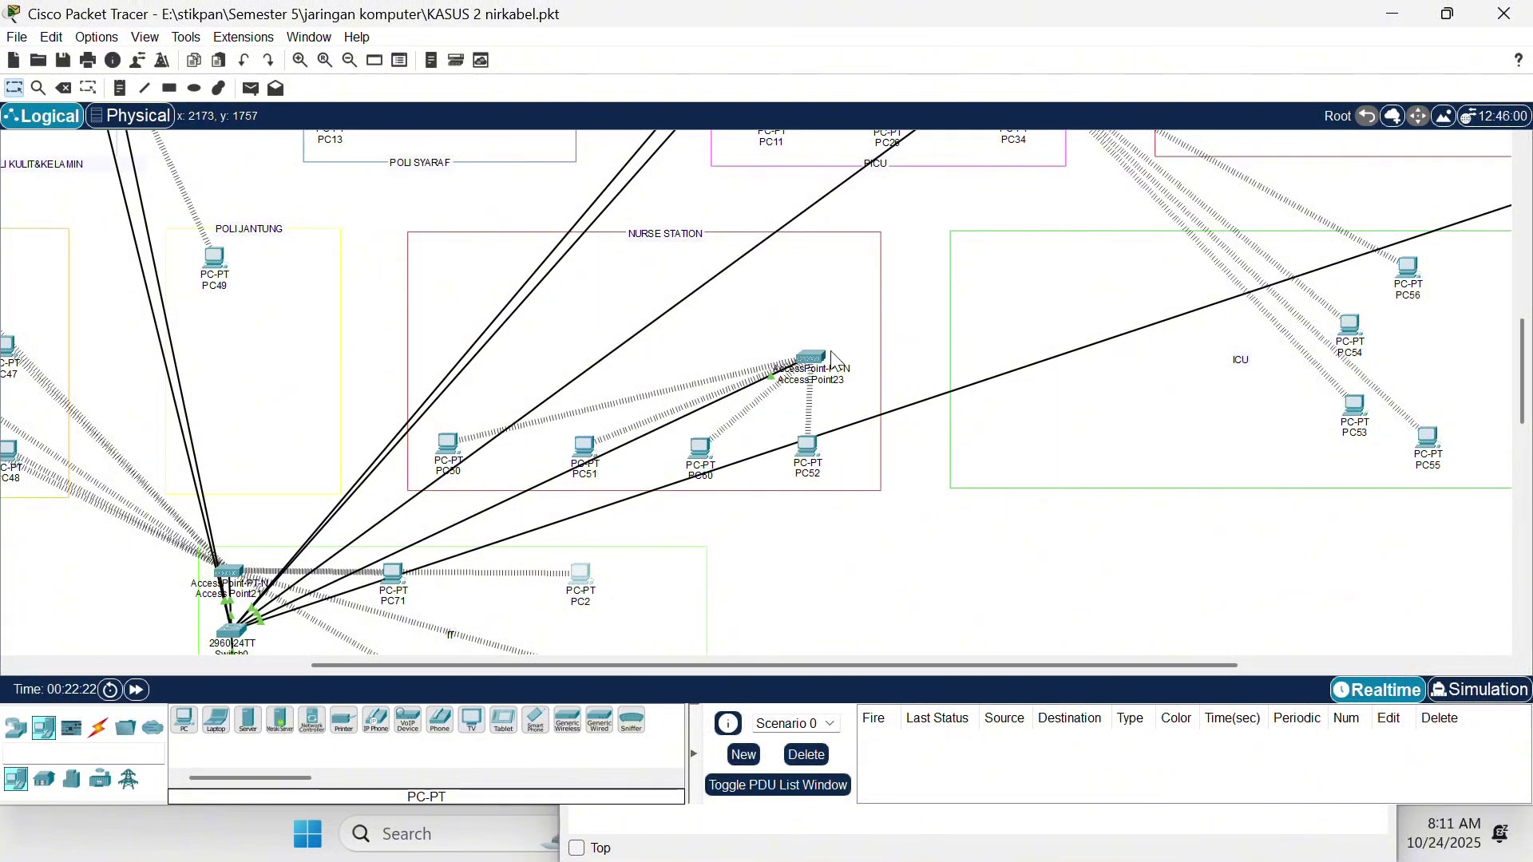
pyautogui.moveTo(820, 364)
pyautogui.scroll(-4, 491, 489)
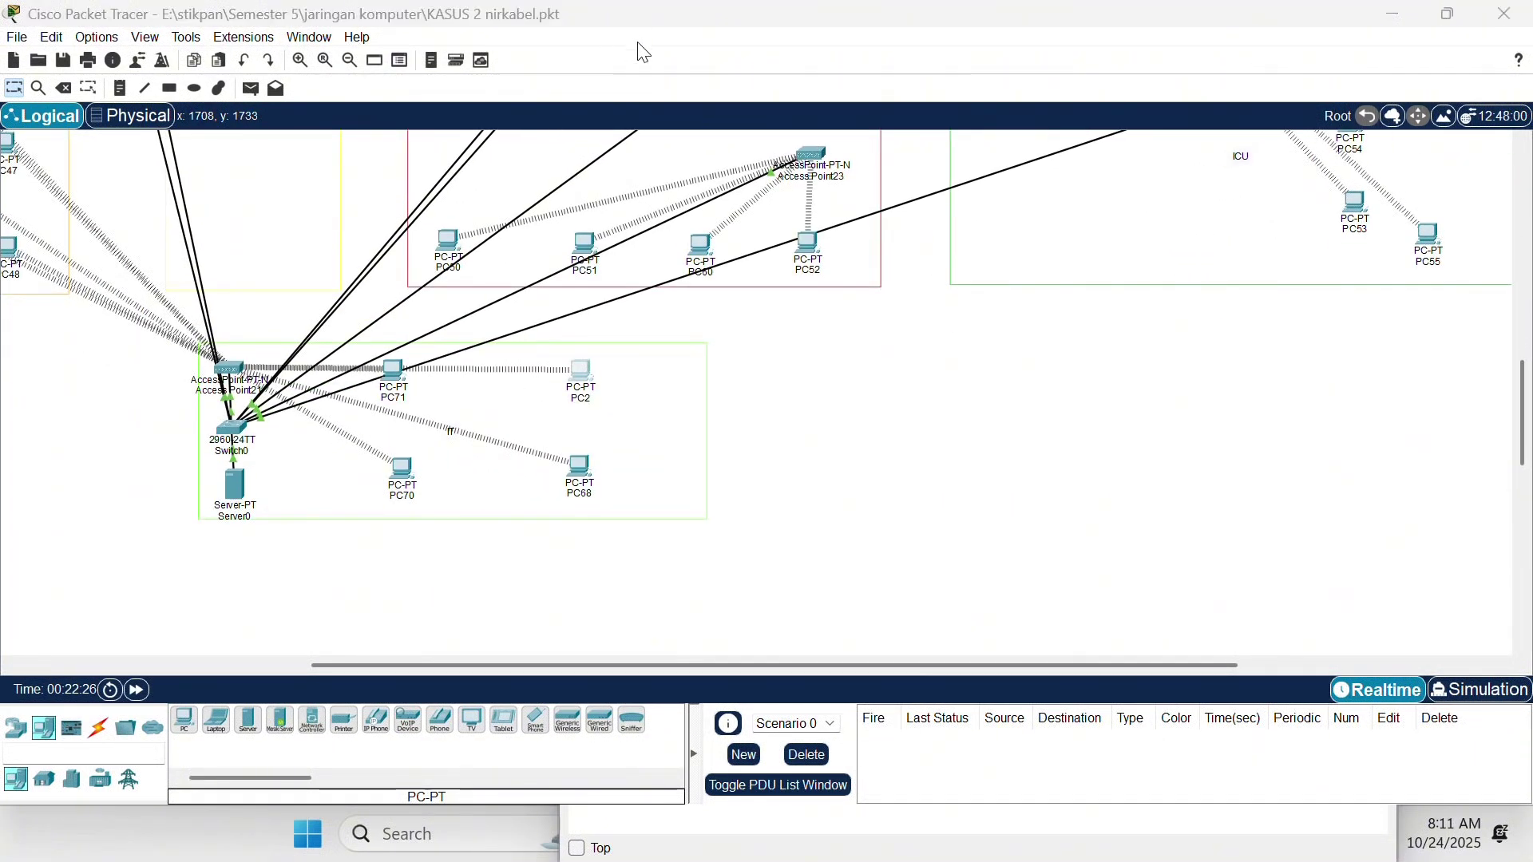
pyautogui.scroll(4, 655, 350)
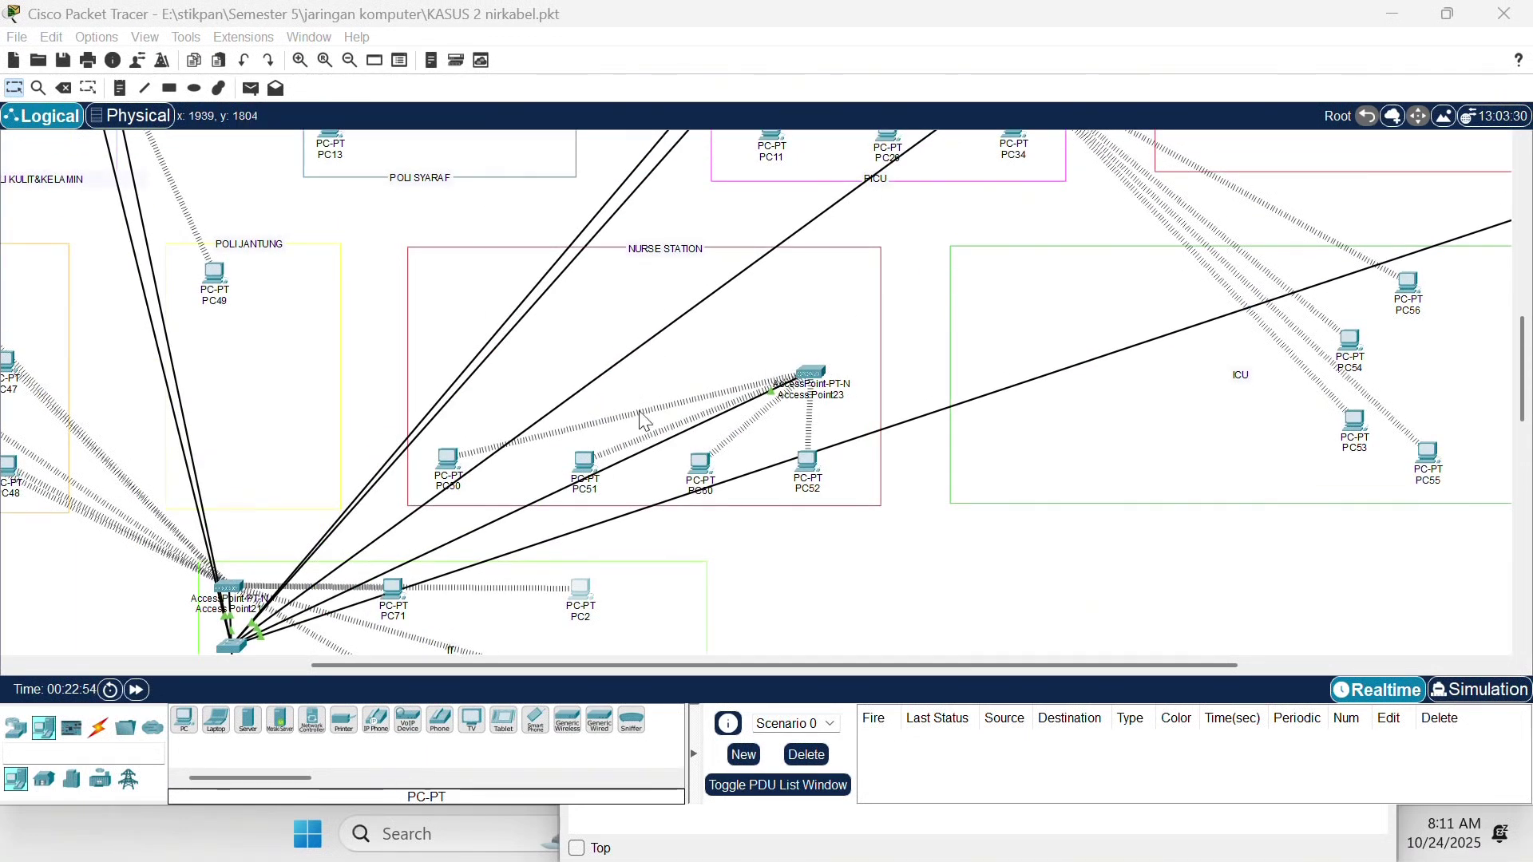
pyautogui.scroll(-4, 443, 560)
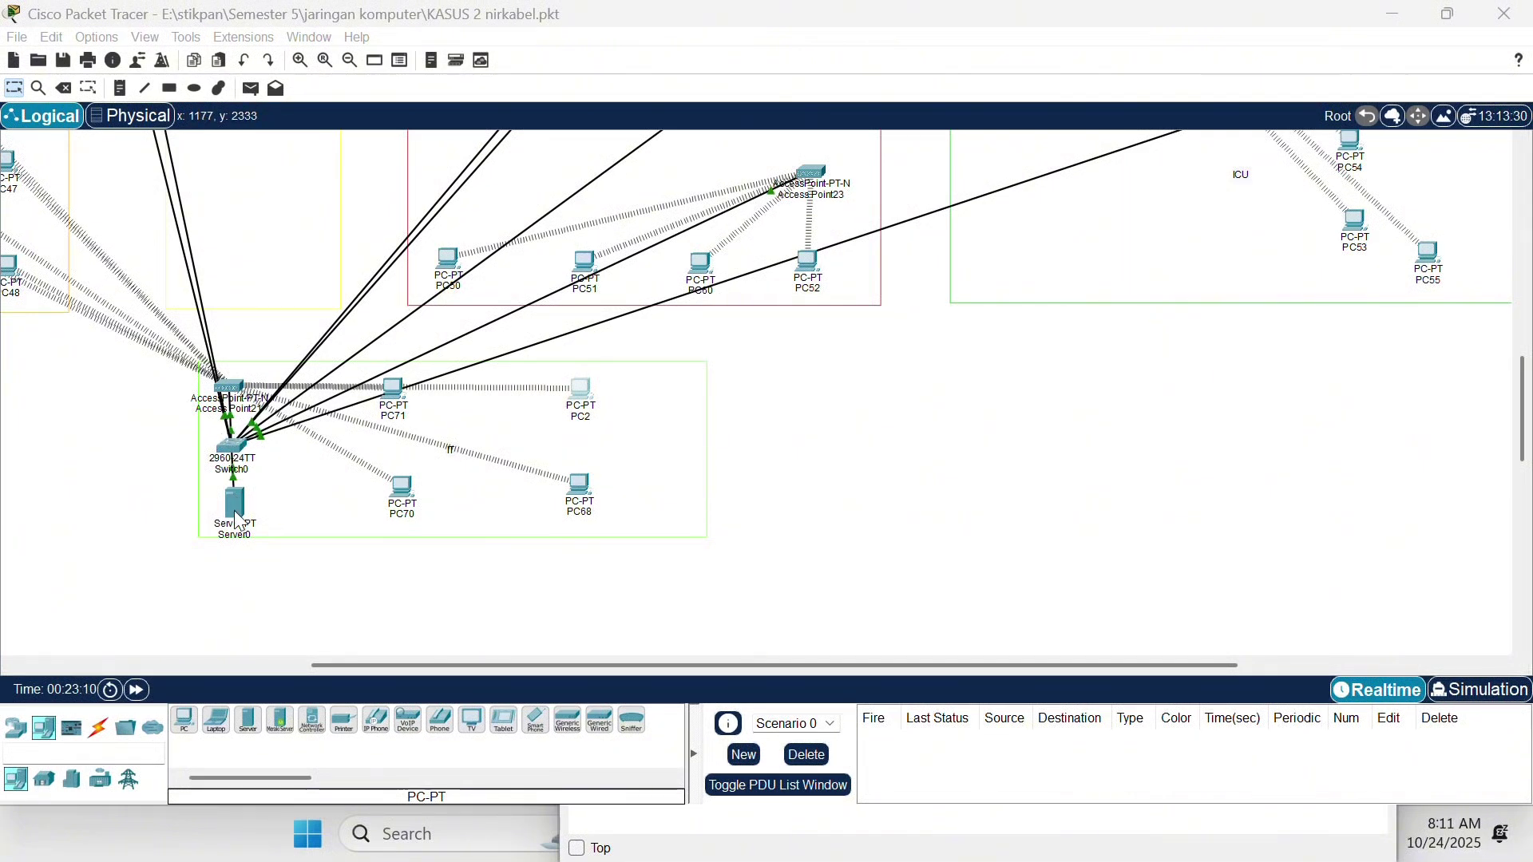
# - Send a simple PDU from PC35 in the TP RI area to PC50 in the Nurse Station
pyautogui.scroll(5, 564, 404)
pyautogui.scroll(3, 564, 405)
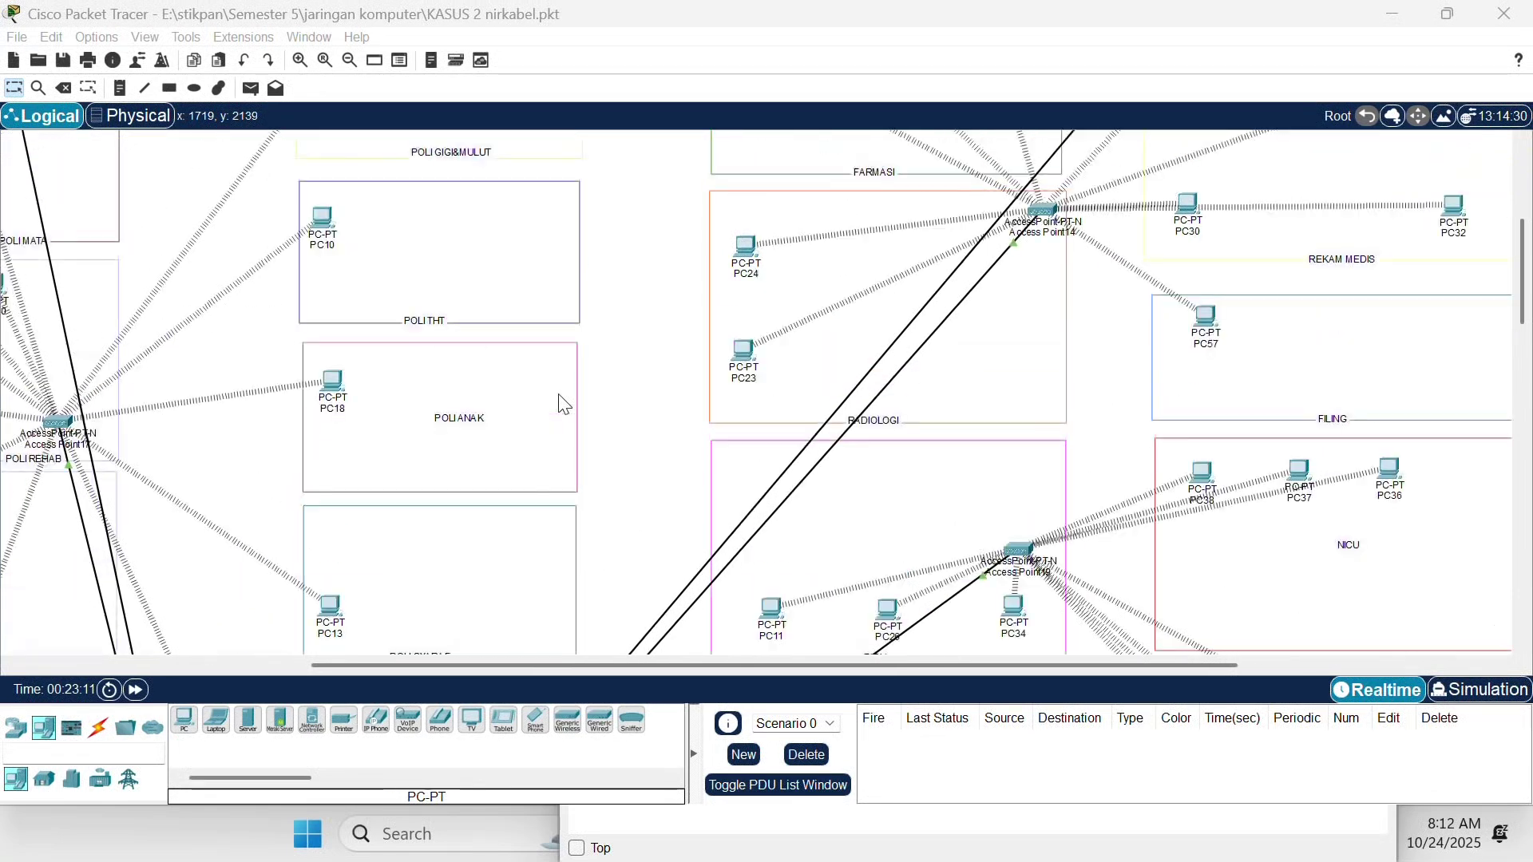
pyautogui.hscroll(-5, 564, 404)
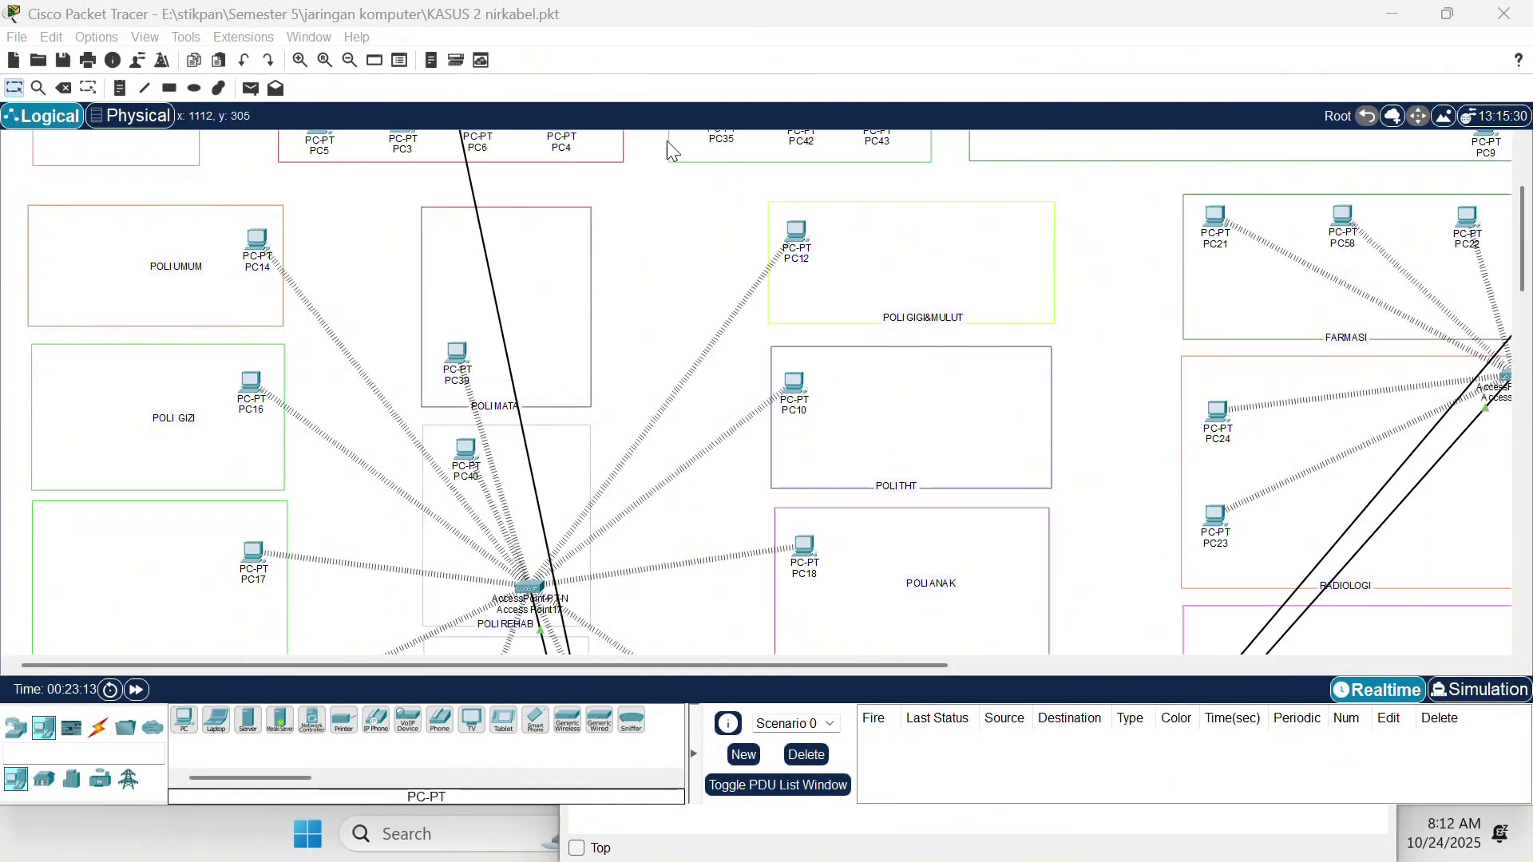
pyautogui.scroll(2, 675, 159)
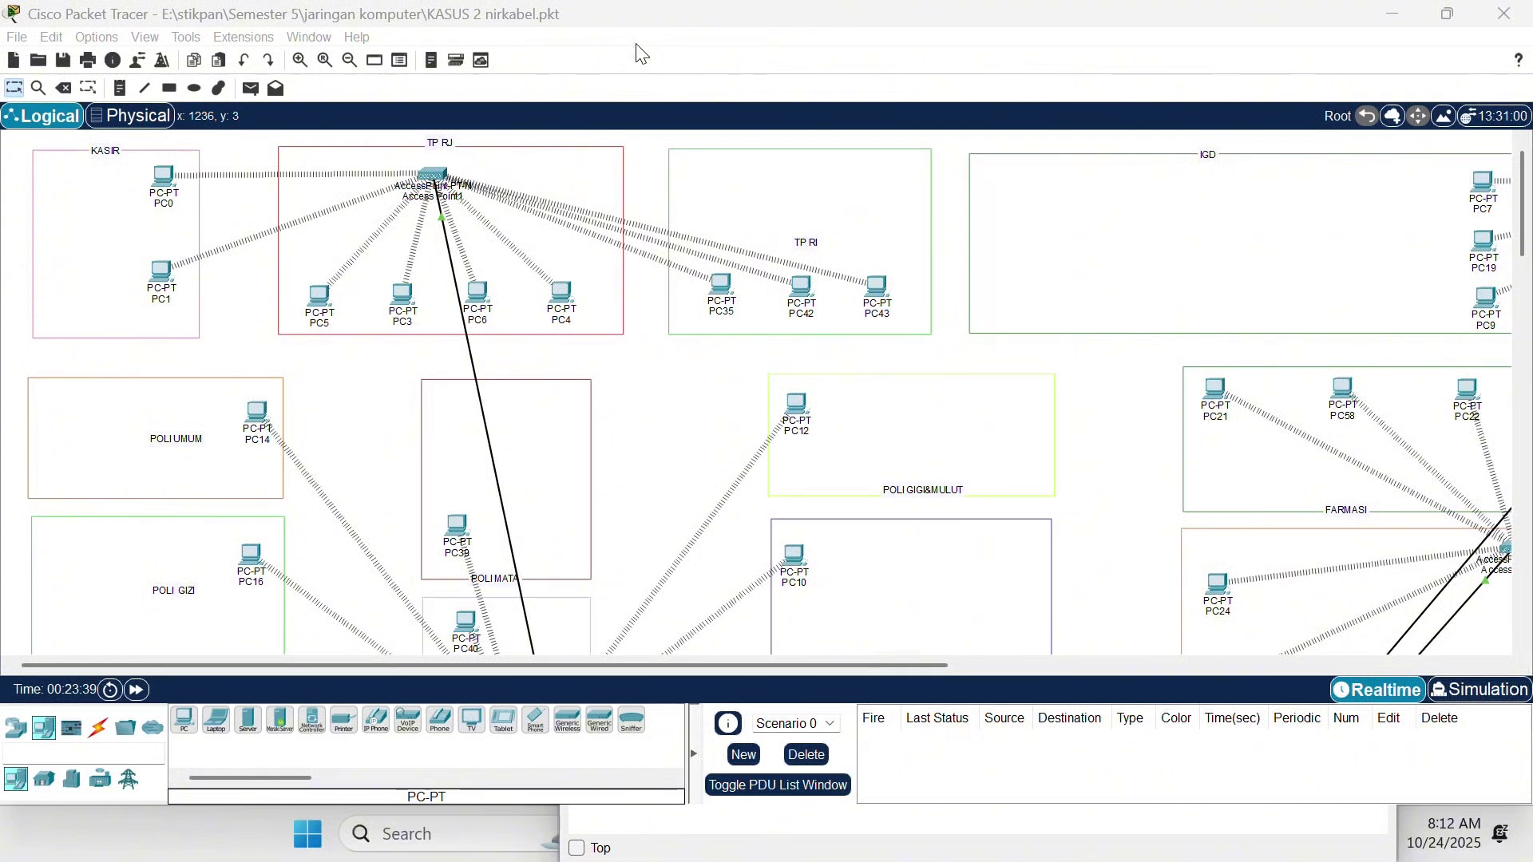
pyautogui.click(251, 89)
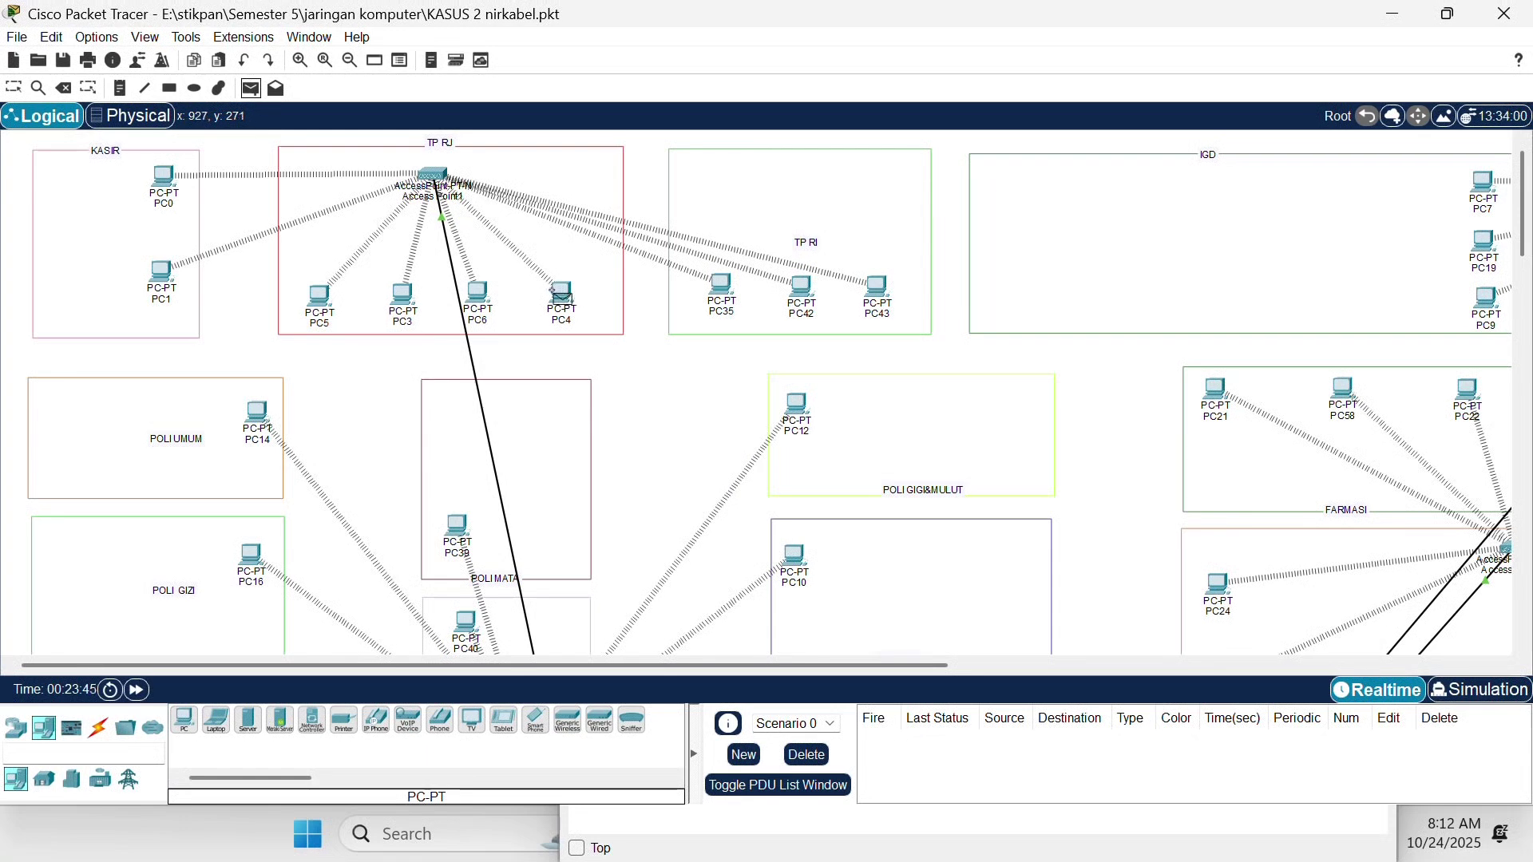
pyautogui.click(707, 277)
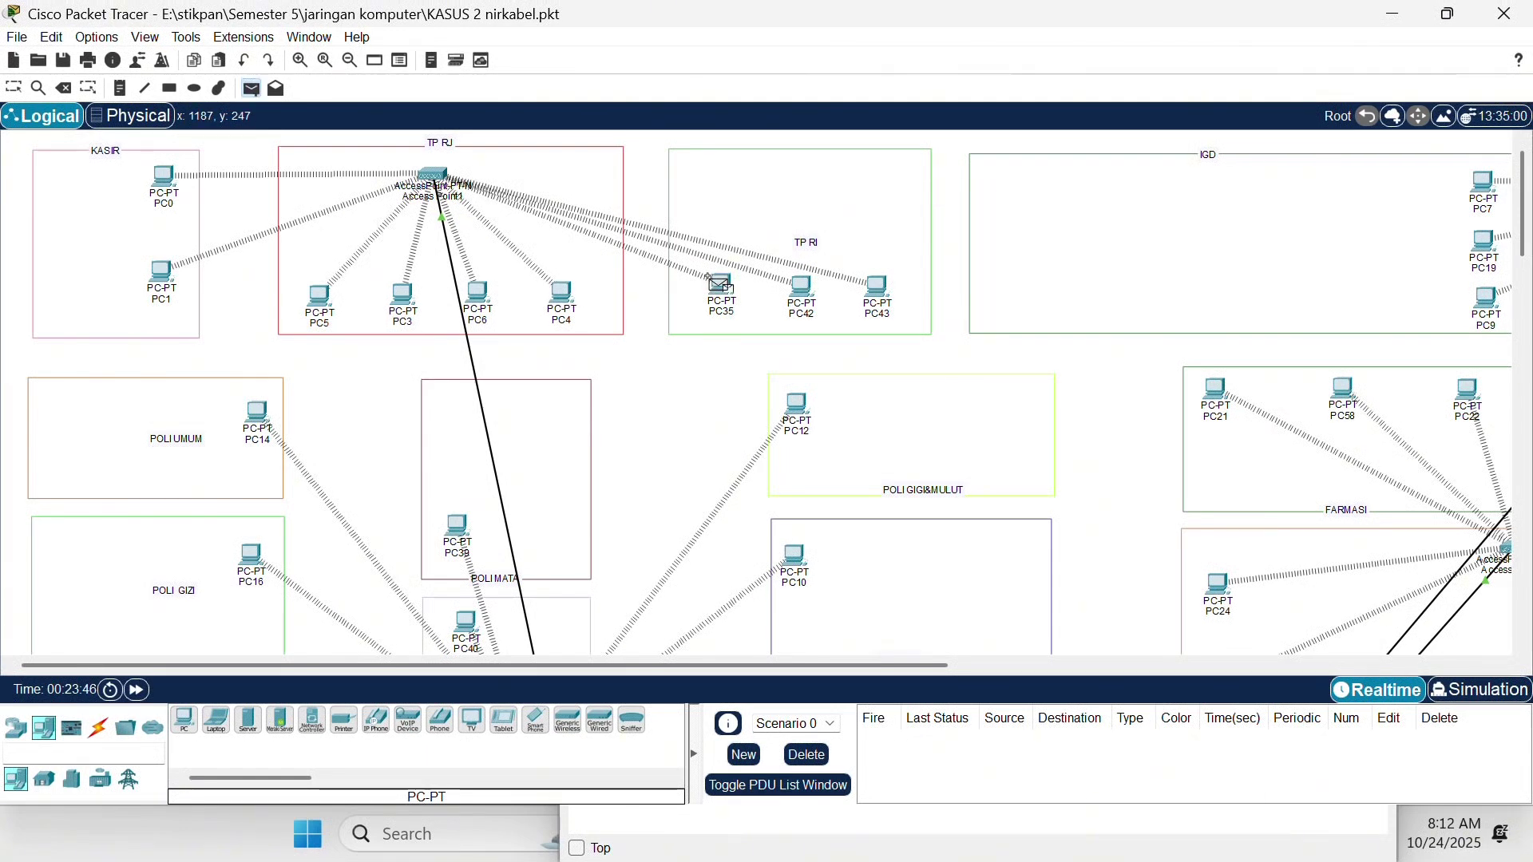
pyautogui.scroll(-2, 708, 363)
pyautogui.scroll(-13, 708, 363)
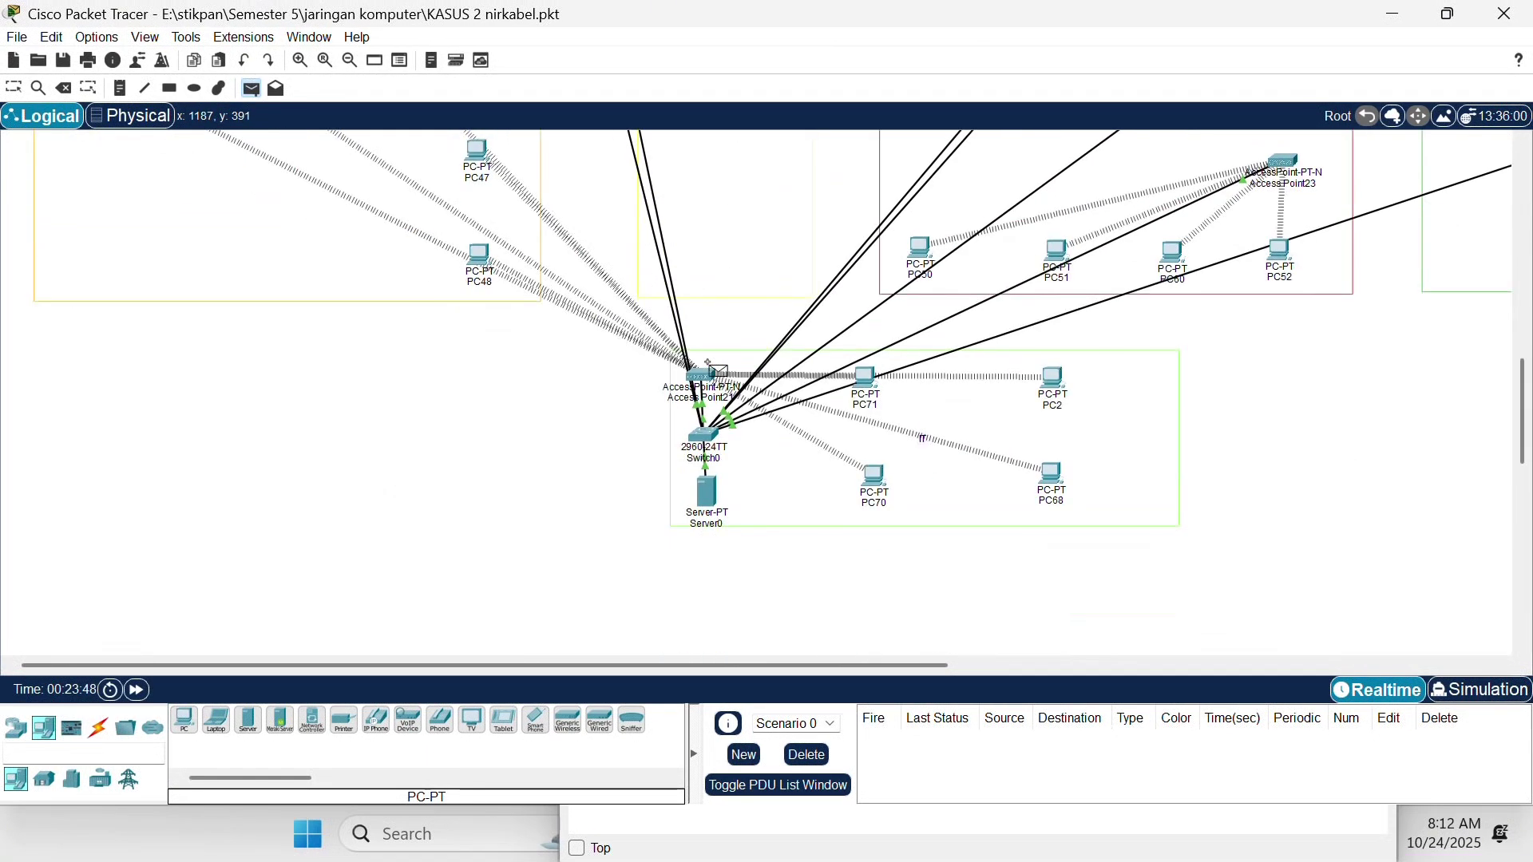
pyautogui.scroll(3, 890, 255)
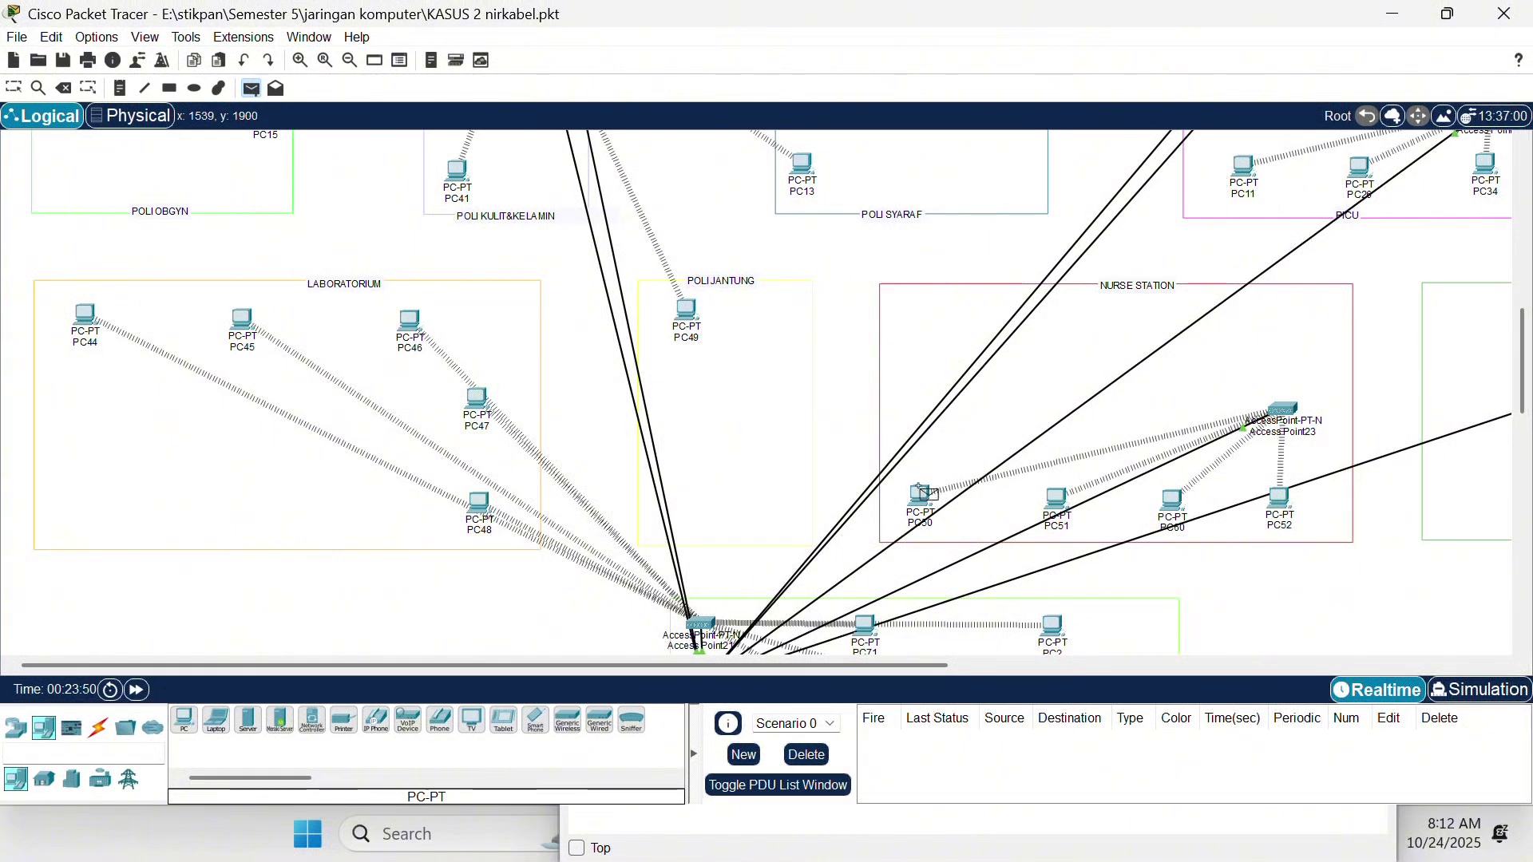
pyautogui.click(918, 491)
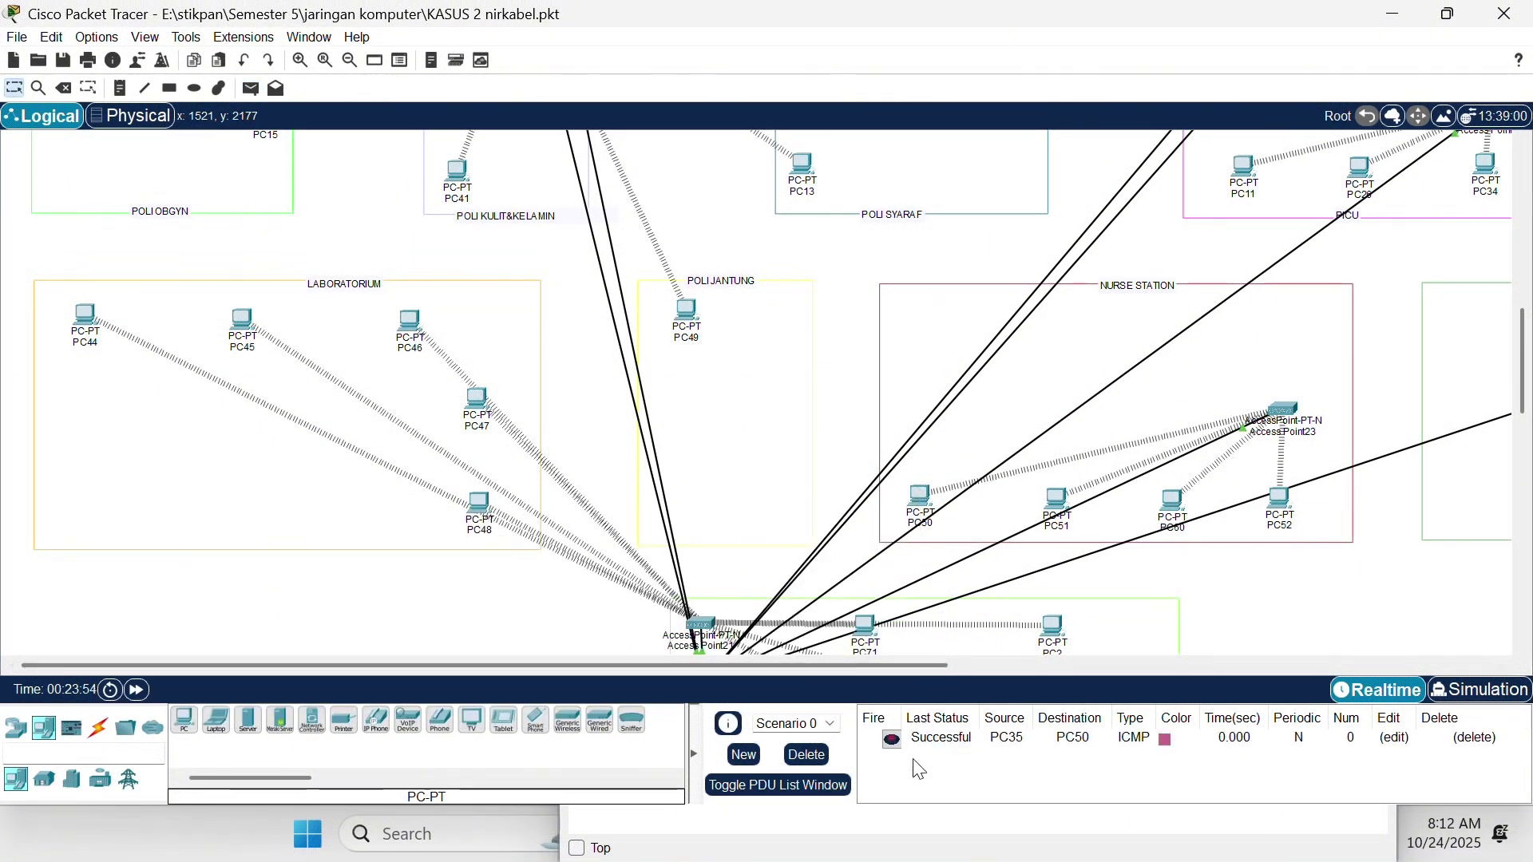
# - Run the PC35-to-PC50 PDU in Simulation mode, following the packet through Access Point1 and Switch0 to the Nurse Station, and pause the playback
pyautogui.click(944, 741)
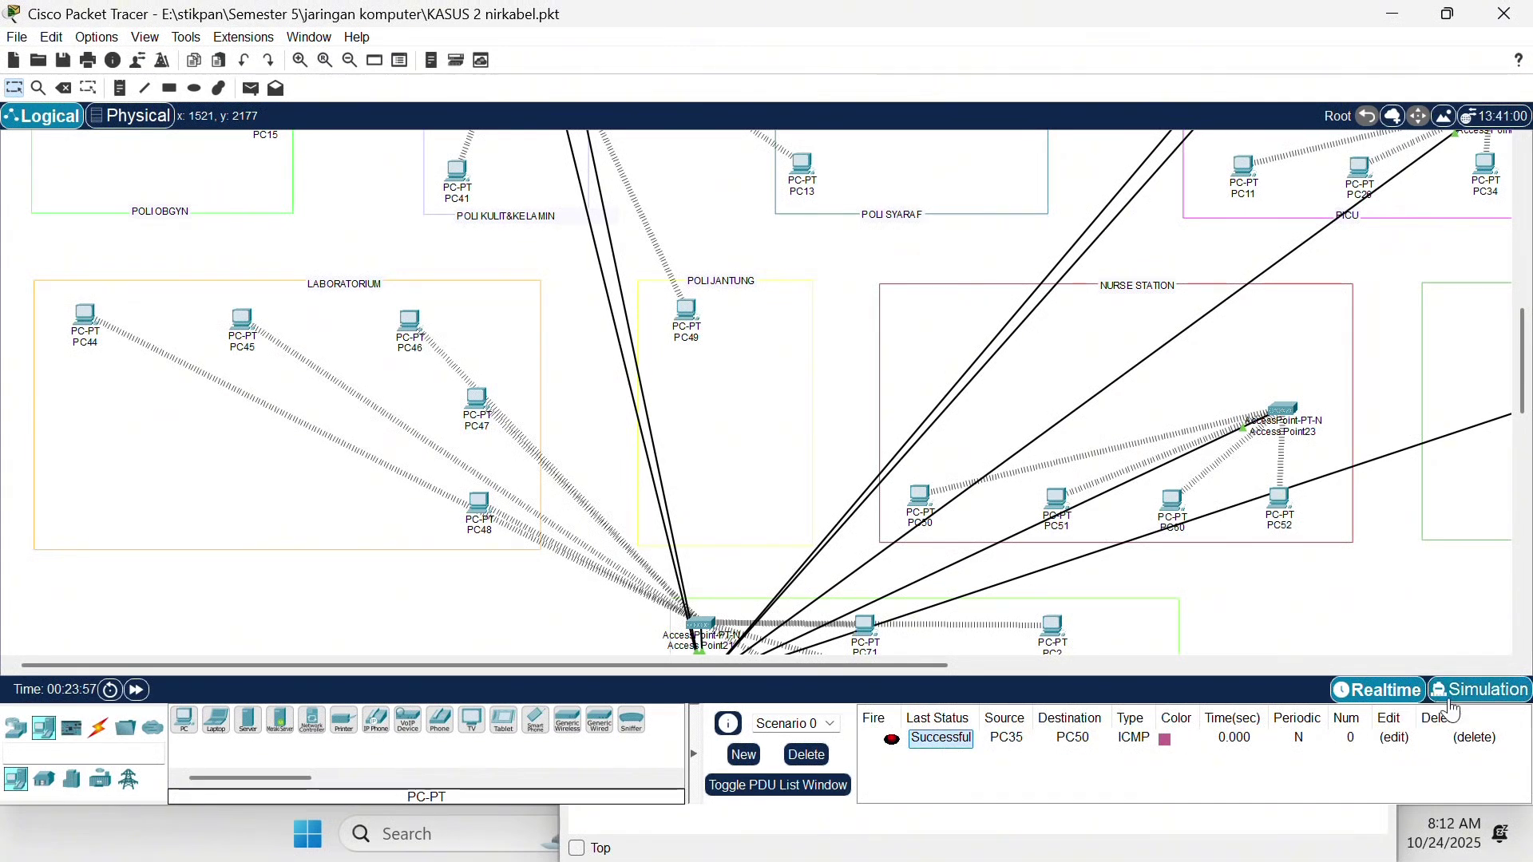
pyautogui.click(1472, 691)
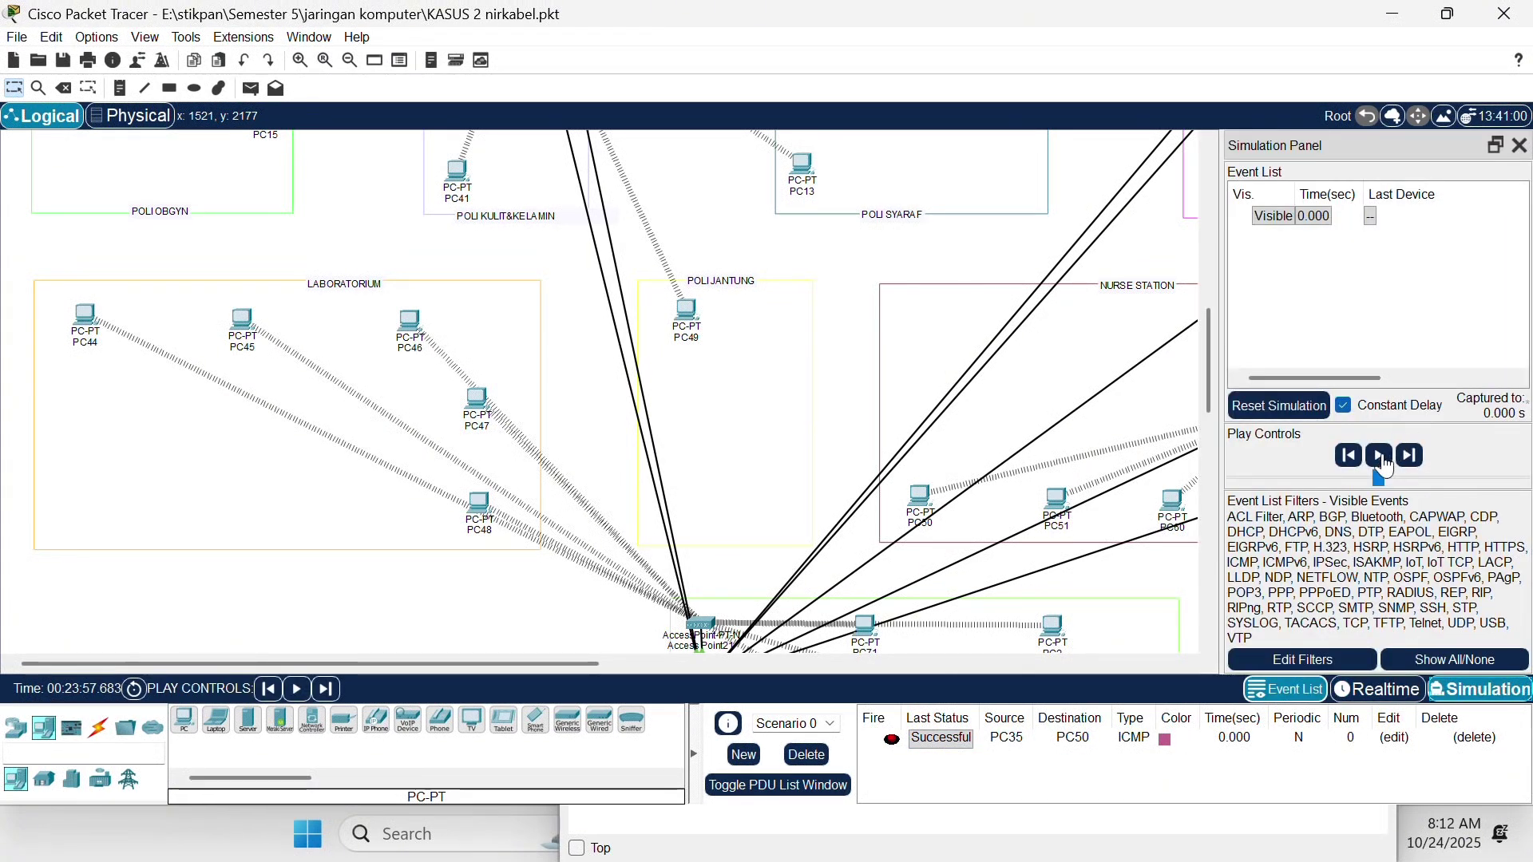
pyautogui.click(1382, 457)
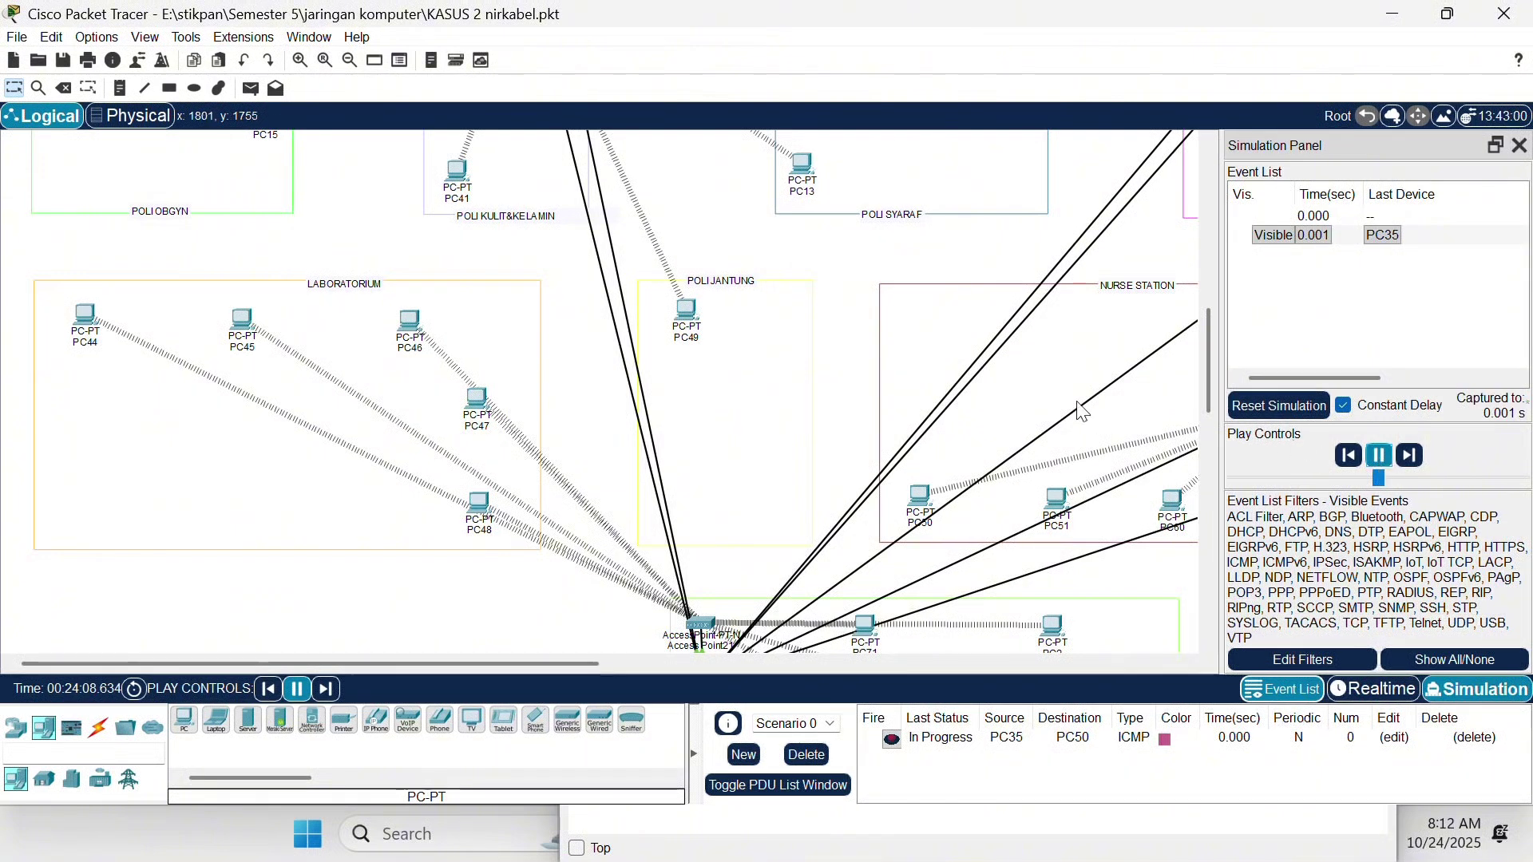
pyautogui.scroll(10, 1059, 405)
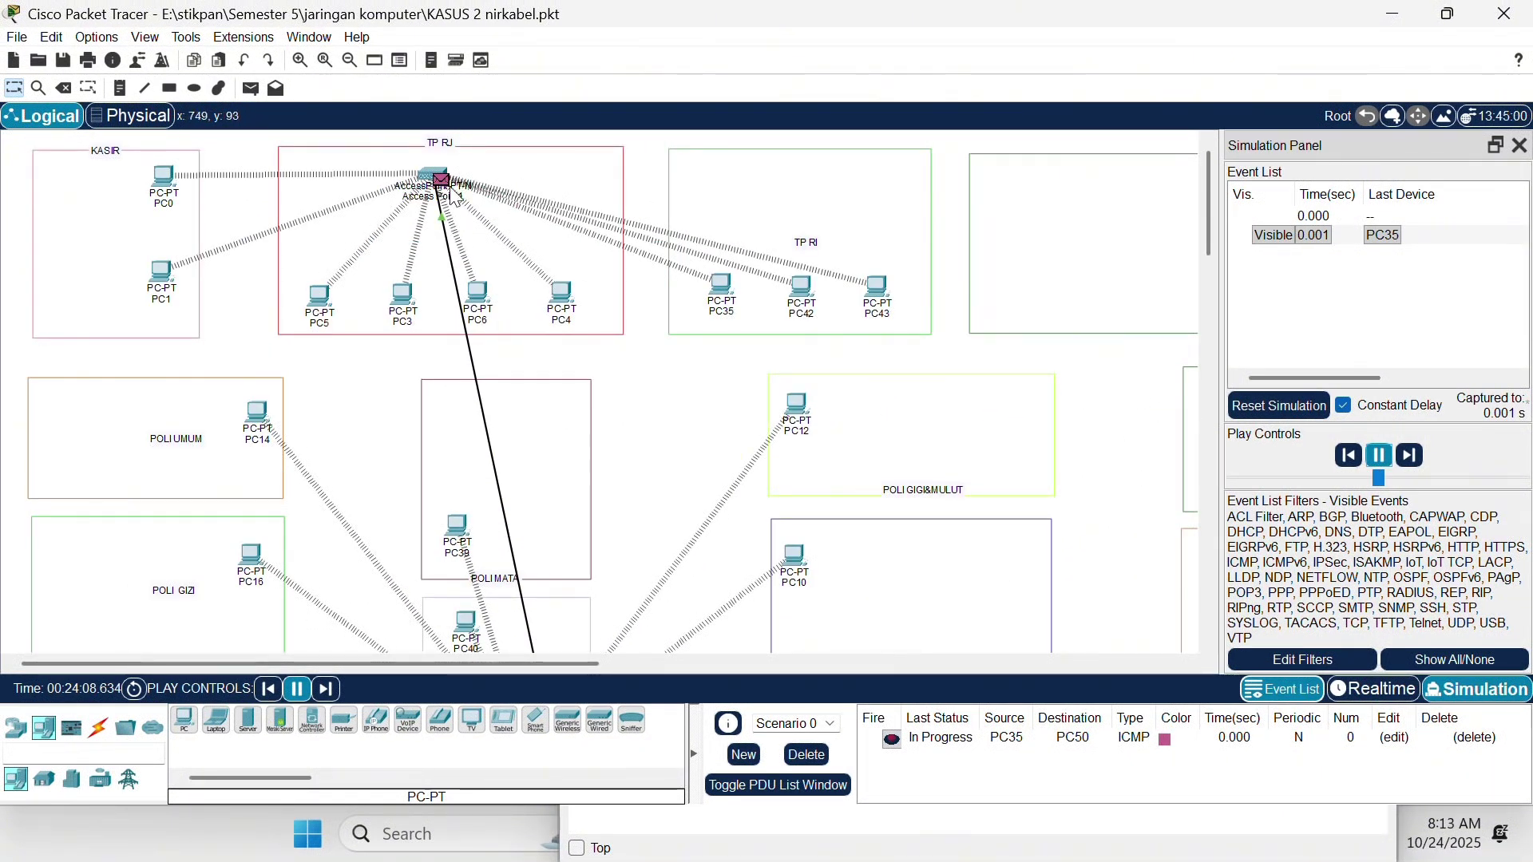
pyautogui.scroll(-10, 526, 414)
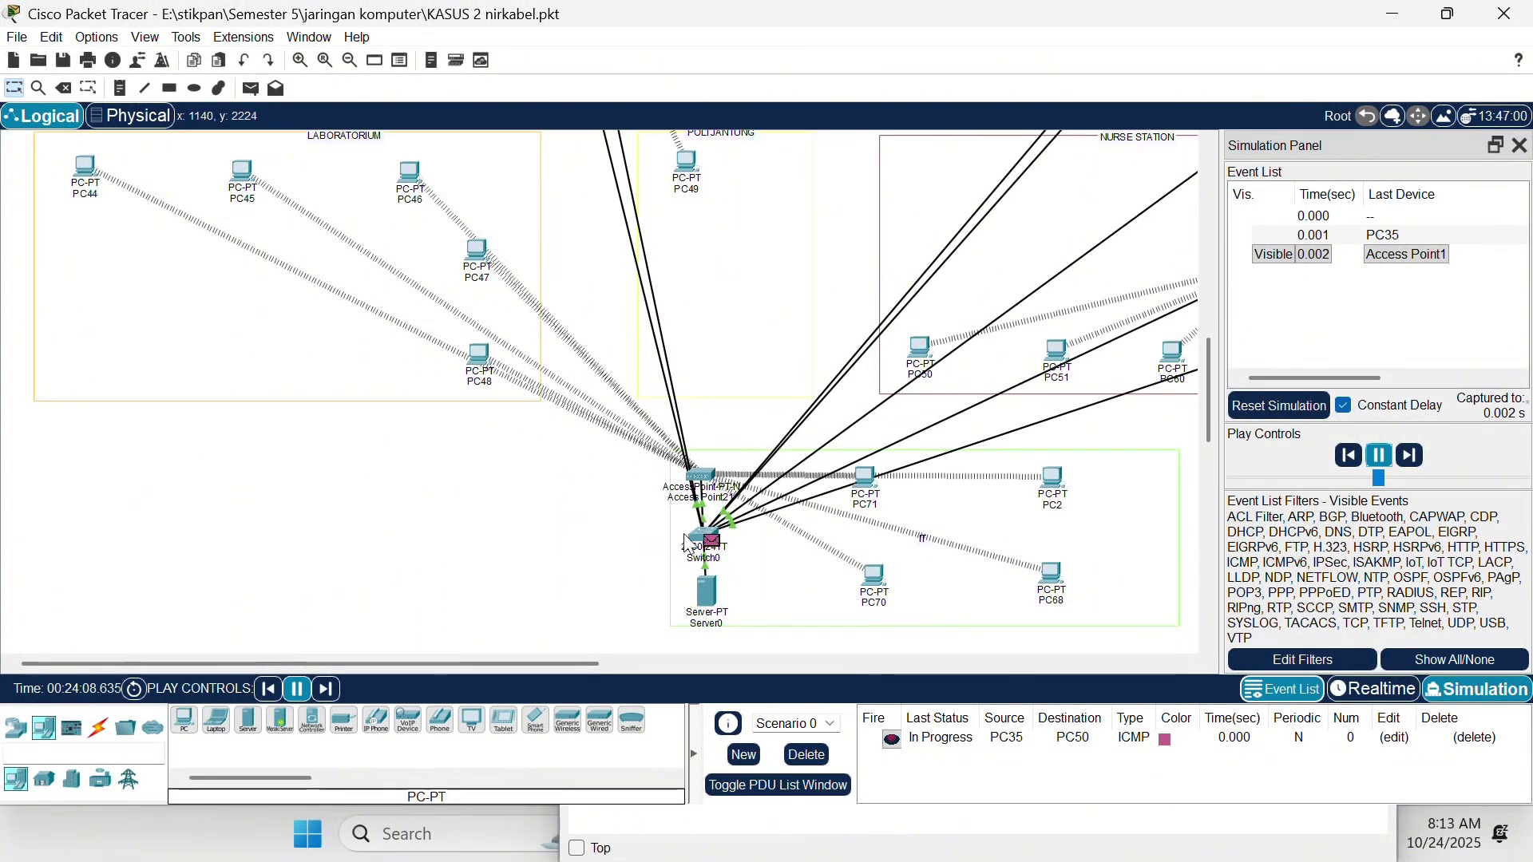
pyautogui.moveTo(693, 549)
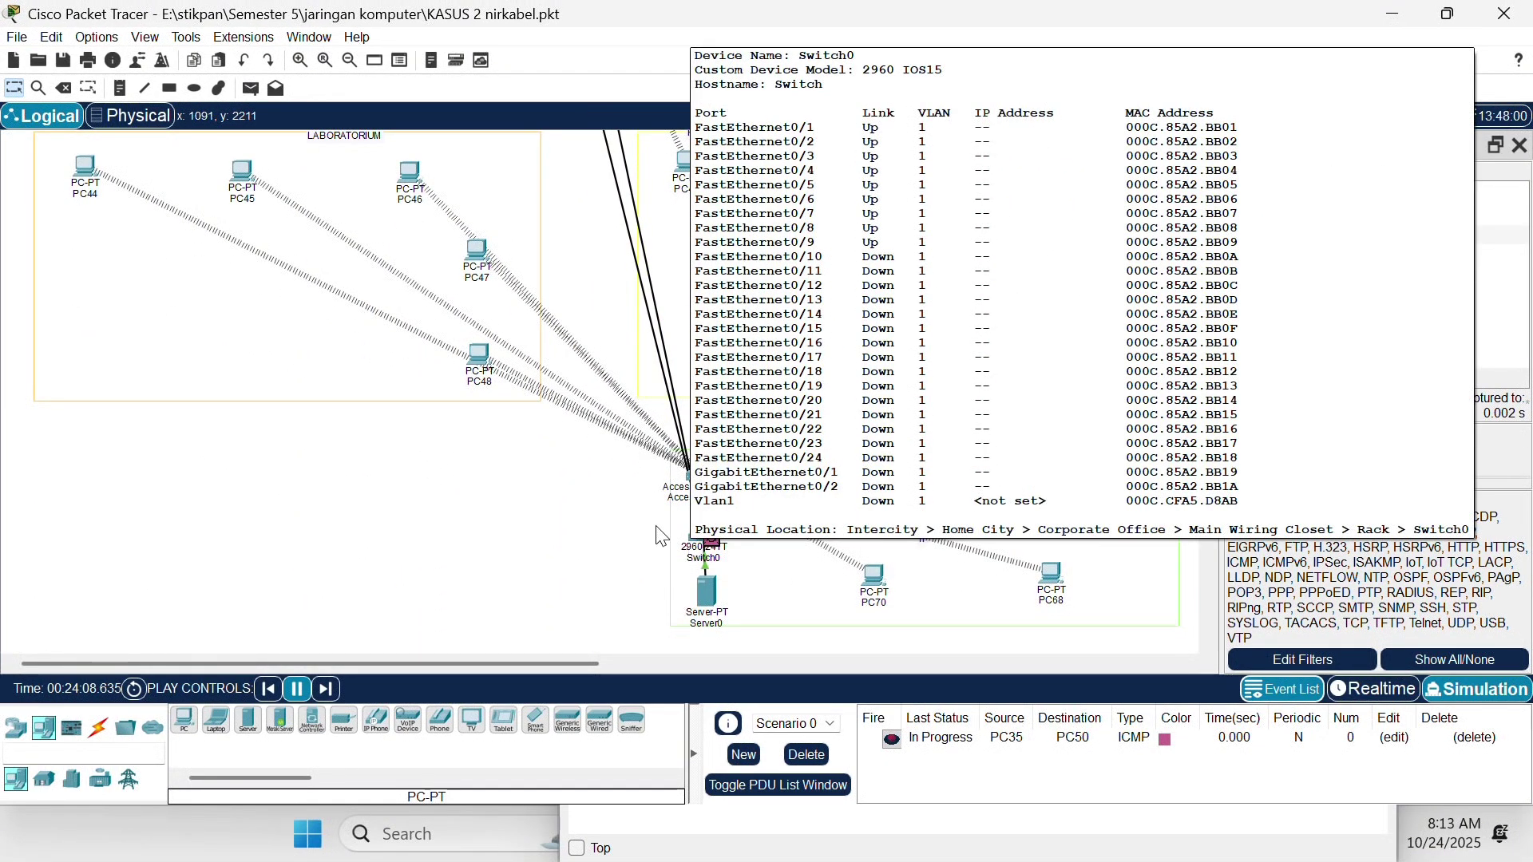
pyautogui.hscroll(5, 1069, 459)
pyautogui.hscroll(4, 1070, 459)
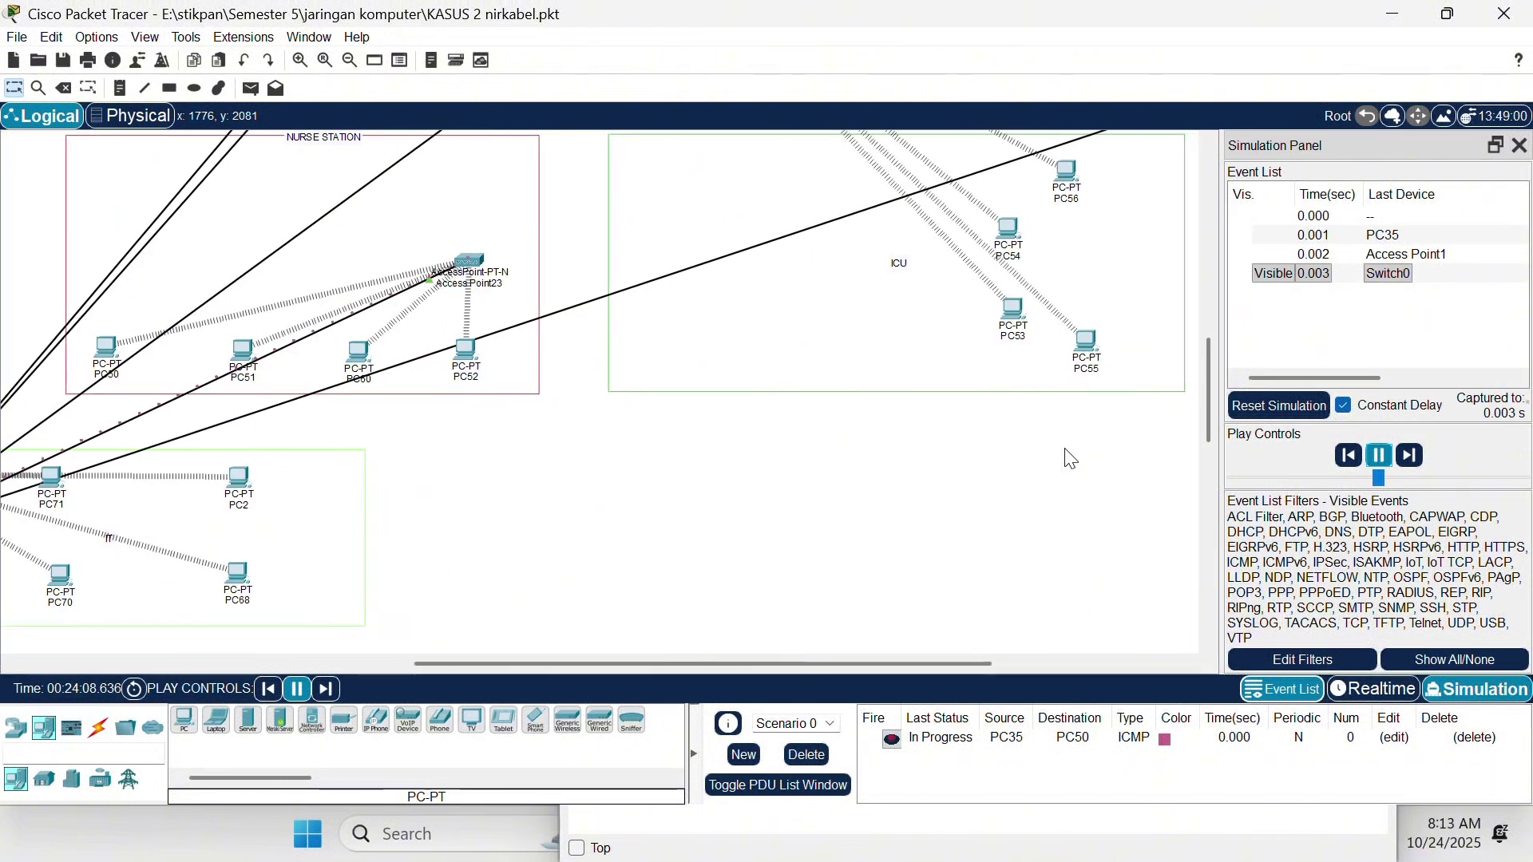
pyautogui.hscroll(-1, 534, 311)
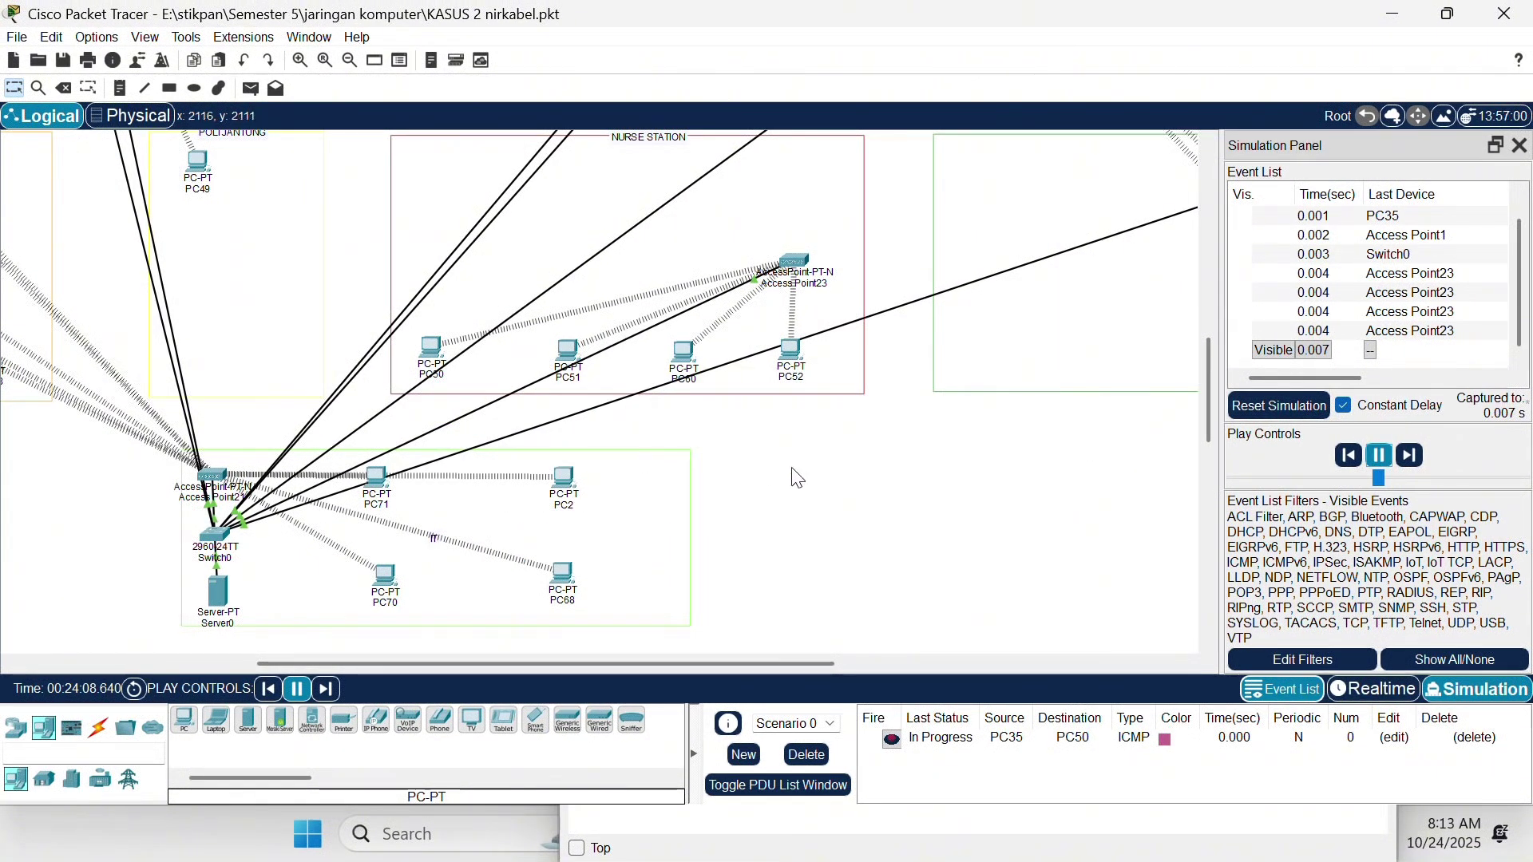
pyautogui.click(1379, 455)
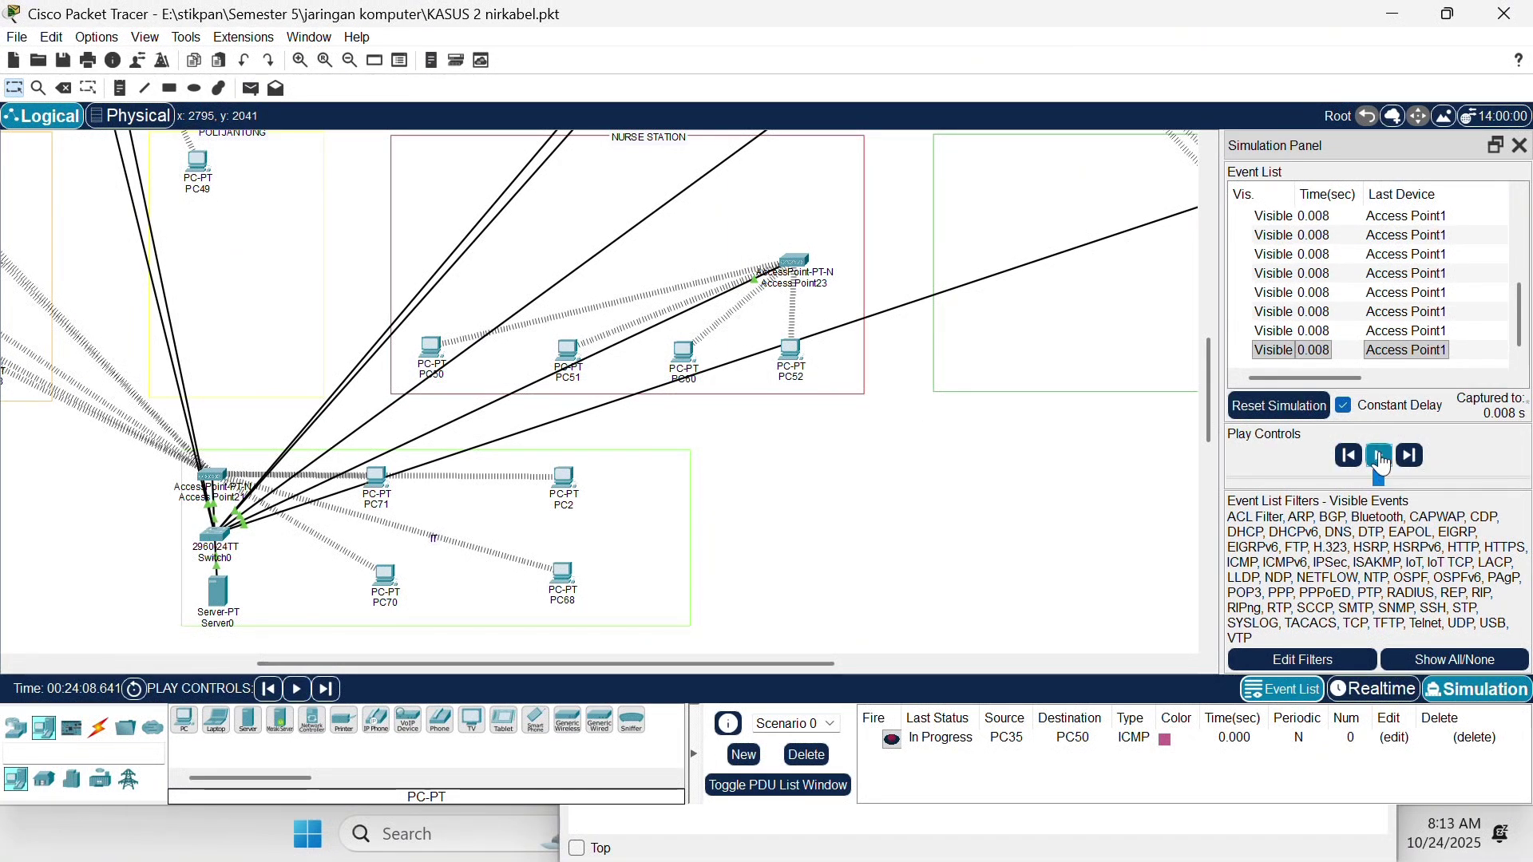
# - Examine the paused packets at the KASIR, TP RJ and TP RI PCs and the path down to the Nurse Station and IT area
pyautogui.scroll(5, 851, 343)
pyautogui.hscroll(-3, 851, 343)
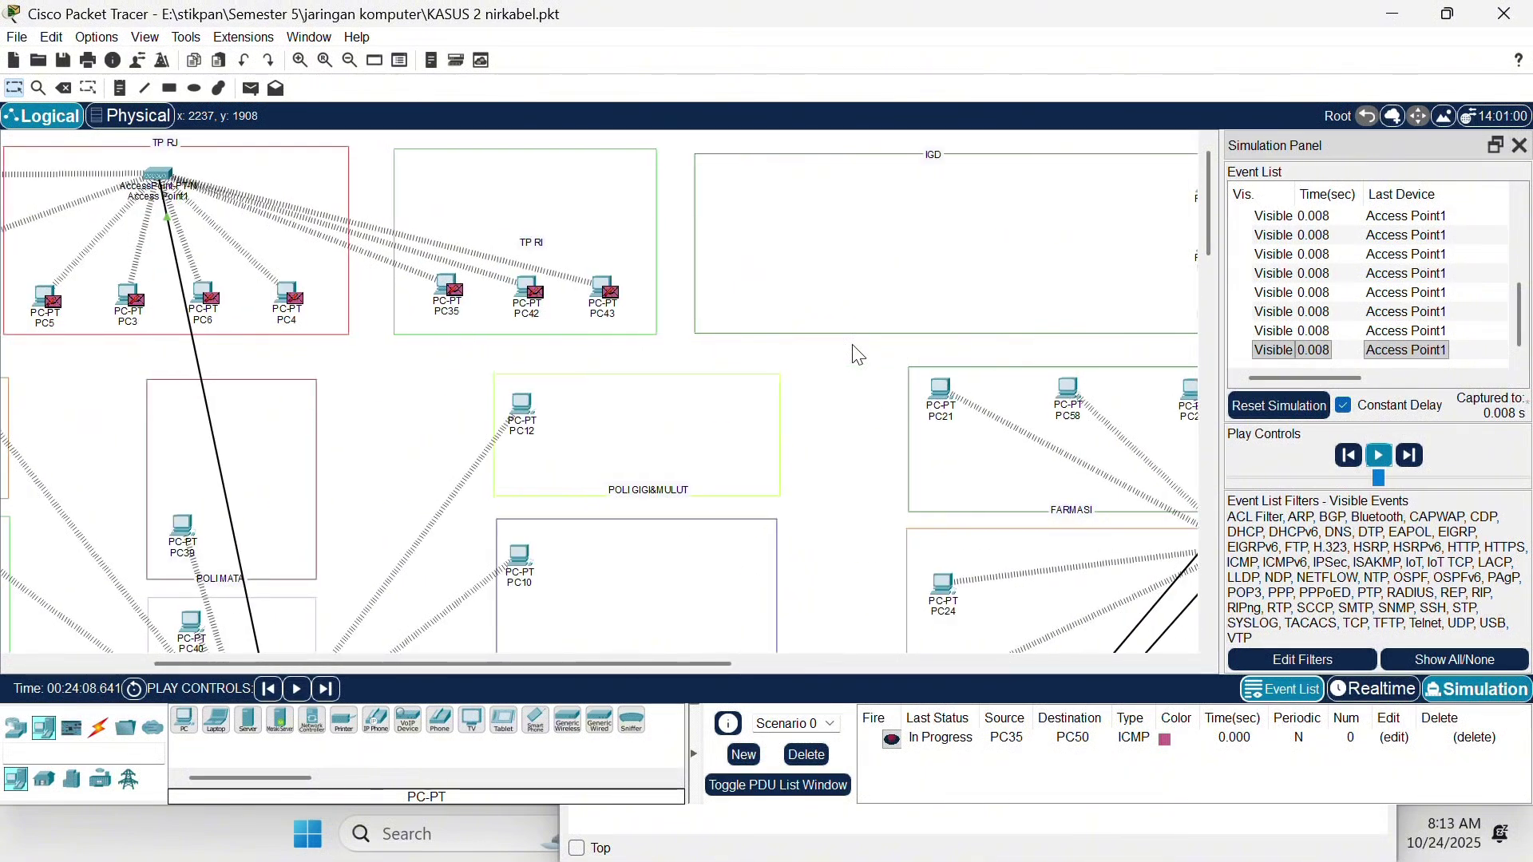
pyautogui.hscroll(-5, 853, 346)
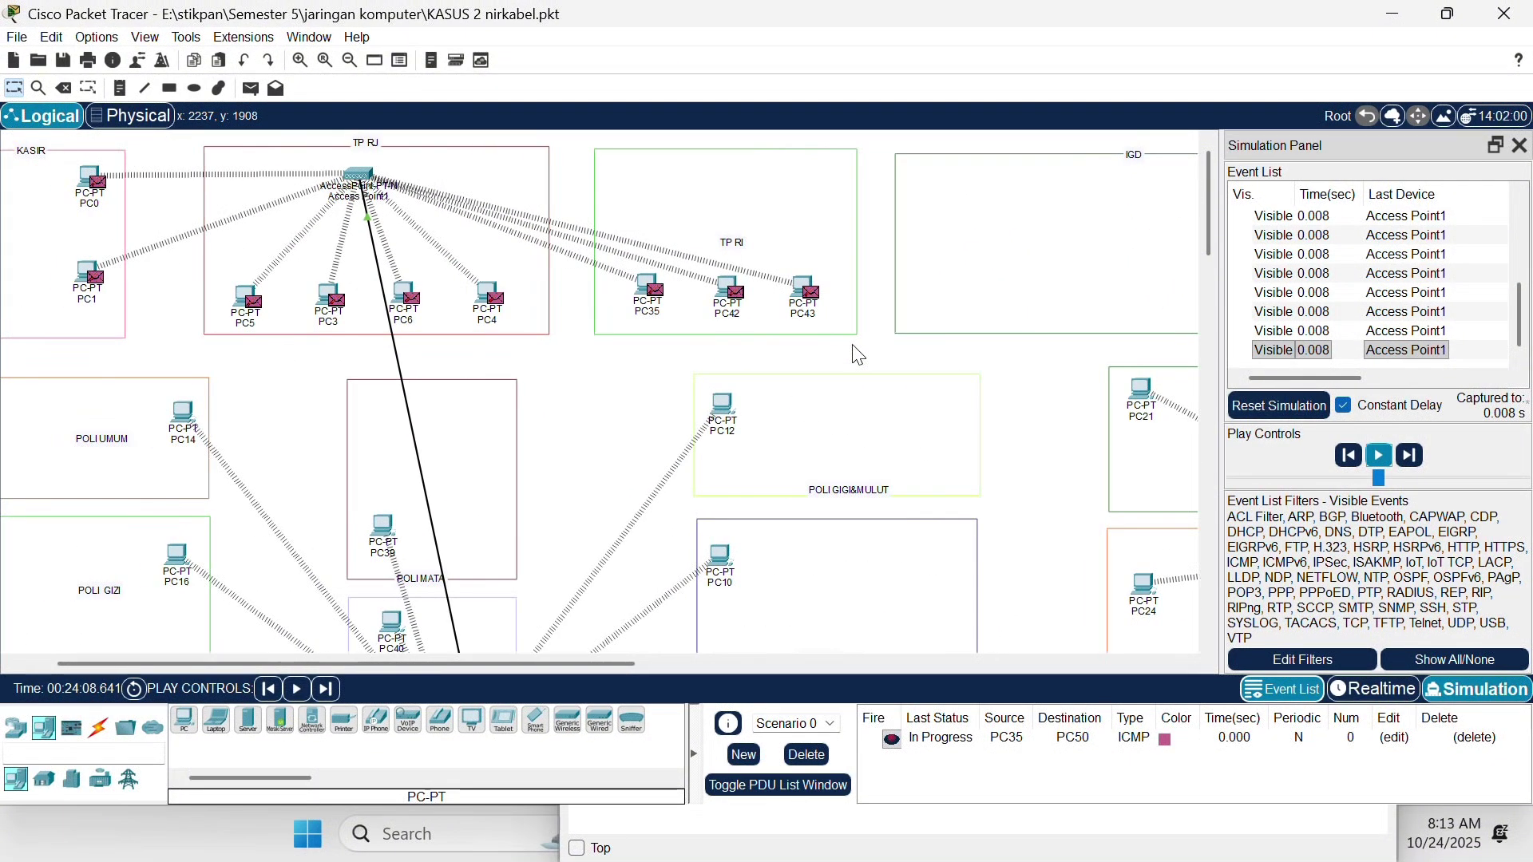
pyautogui.hscroll(2, 858, 355)
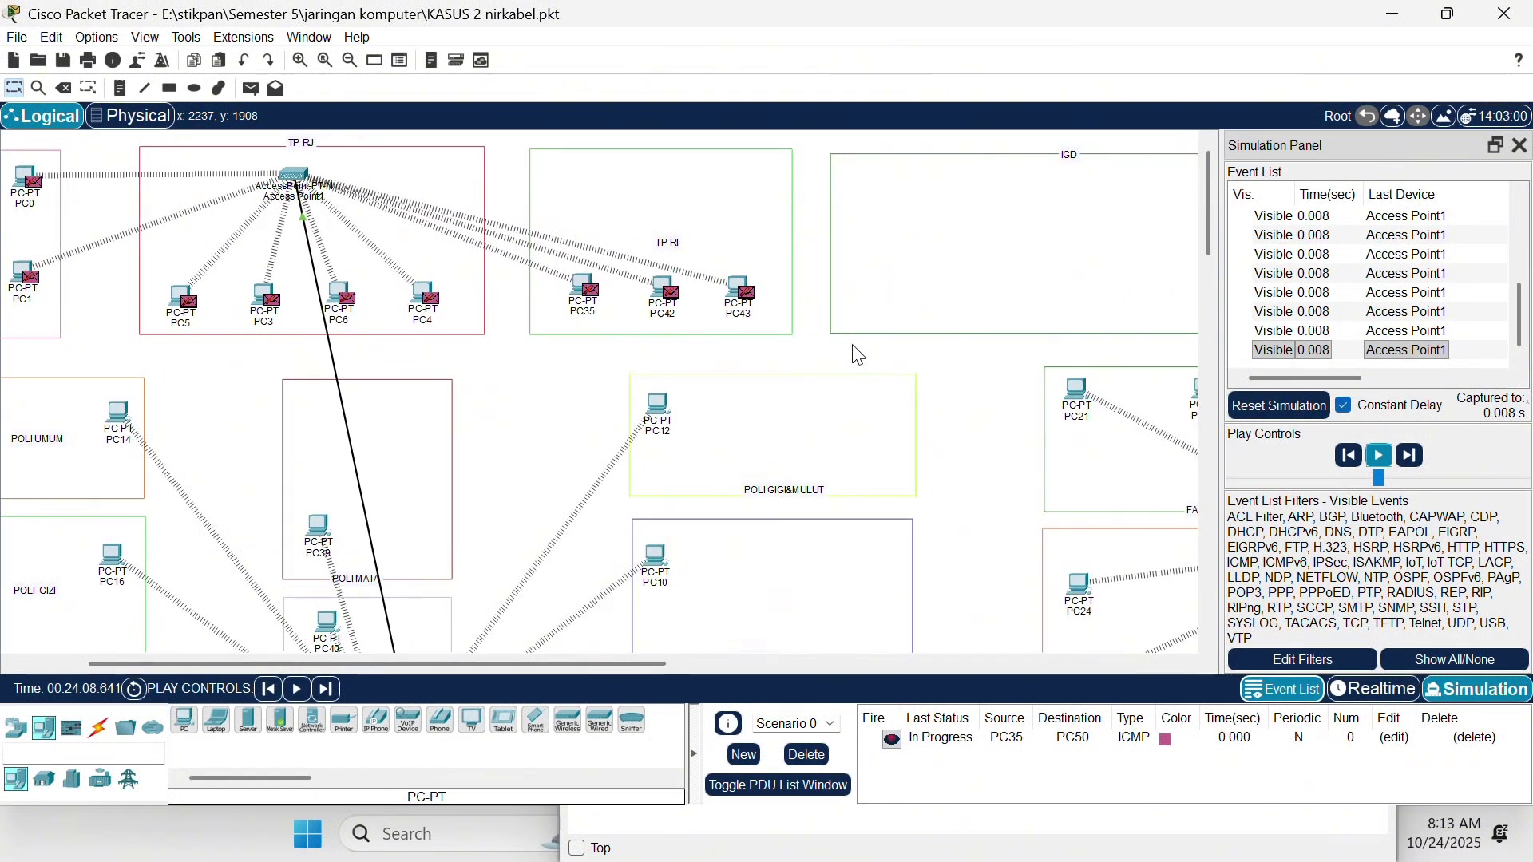
pyautogui.scroll(-8, 858, 355)
pyautogui.hscroll(2, 858, 355)
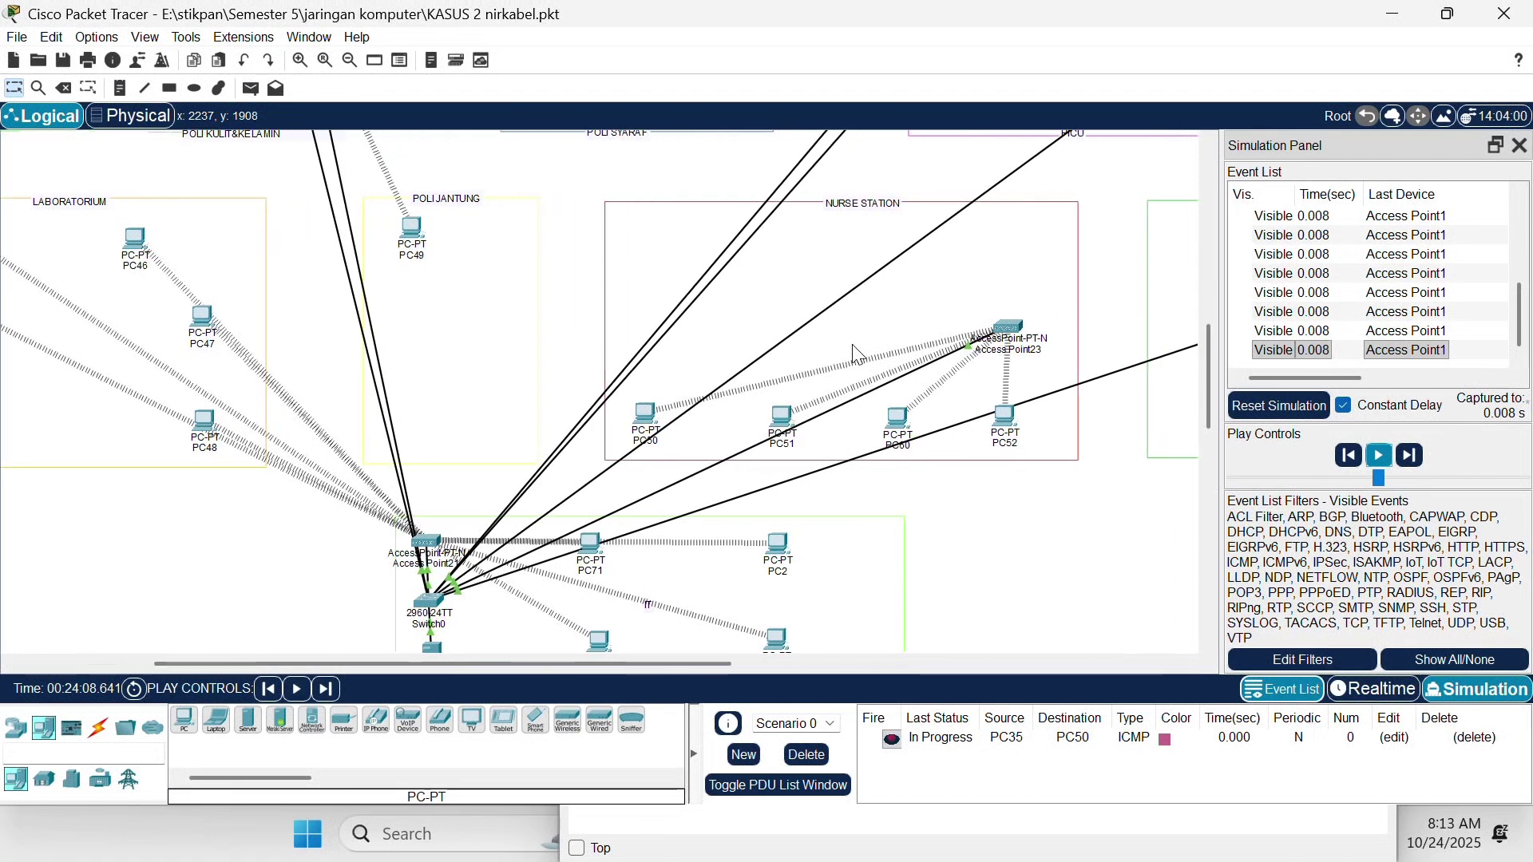
pyautogui.scroll(-4, 856, 354)
pyautogui.hscroll(5, 859, 355)
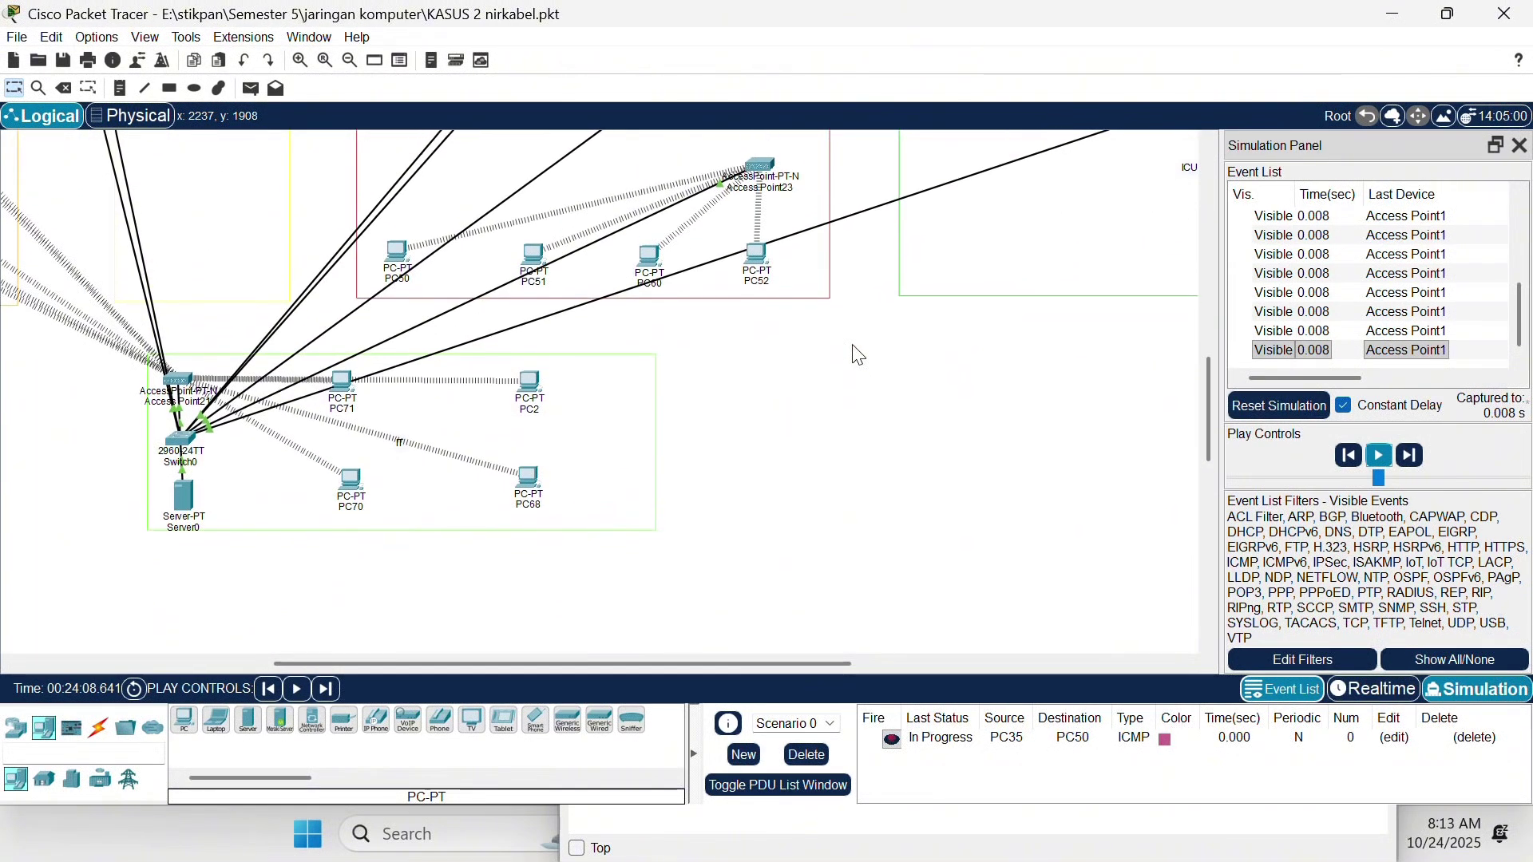
pyautogui.scroll(1, 858, 355)
# - Resume the simulation, follow the reply from PC50 back to the TP RI area, stop playback and return to Realtime mode
pyautogui.click(1381, 456)
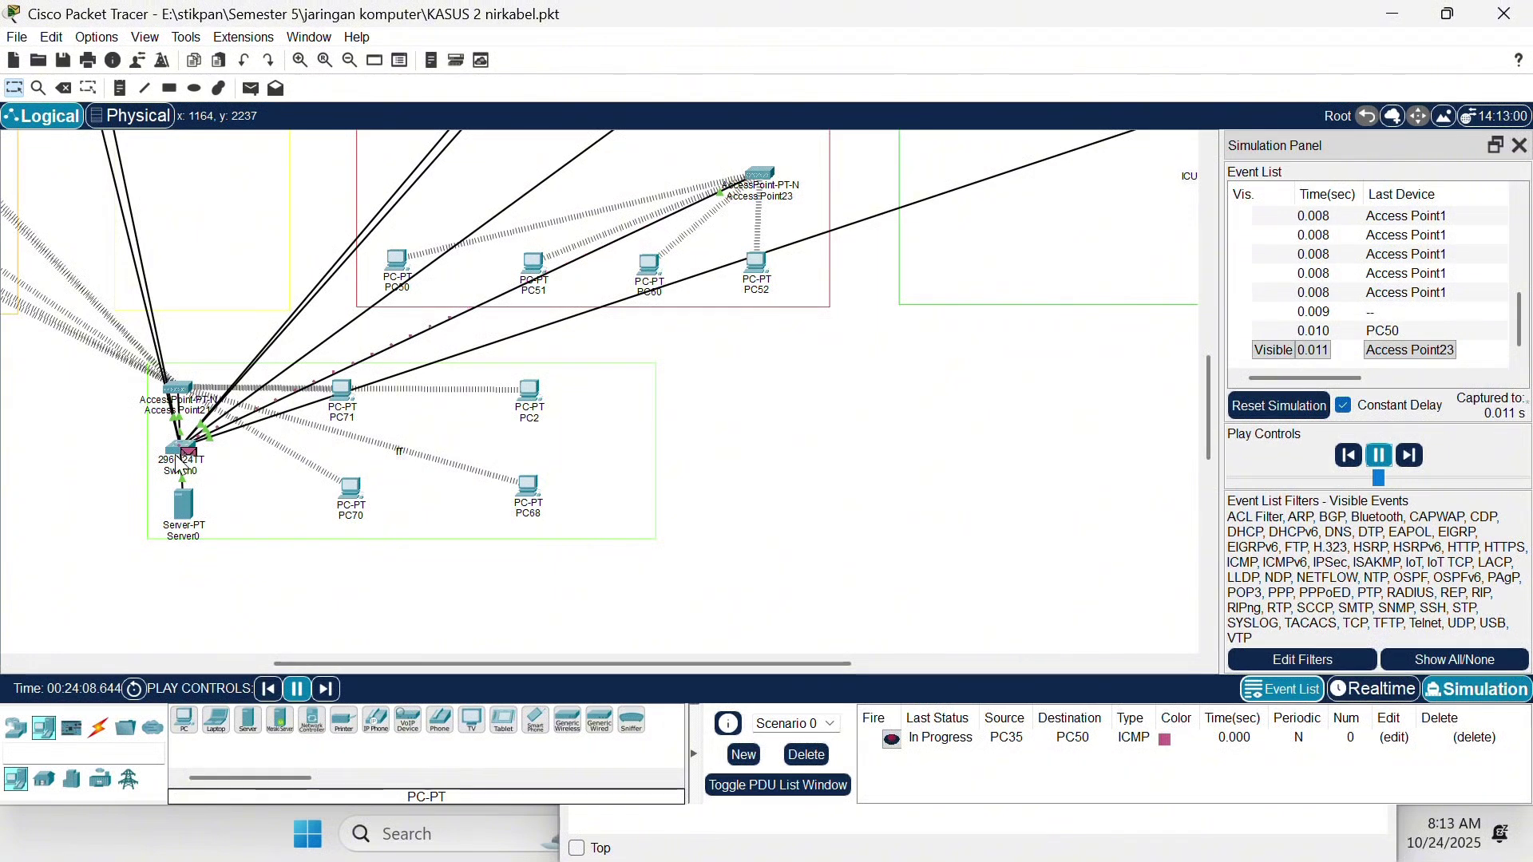
pyautogui.scroll(2, 179, 460)
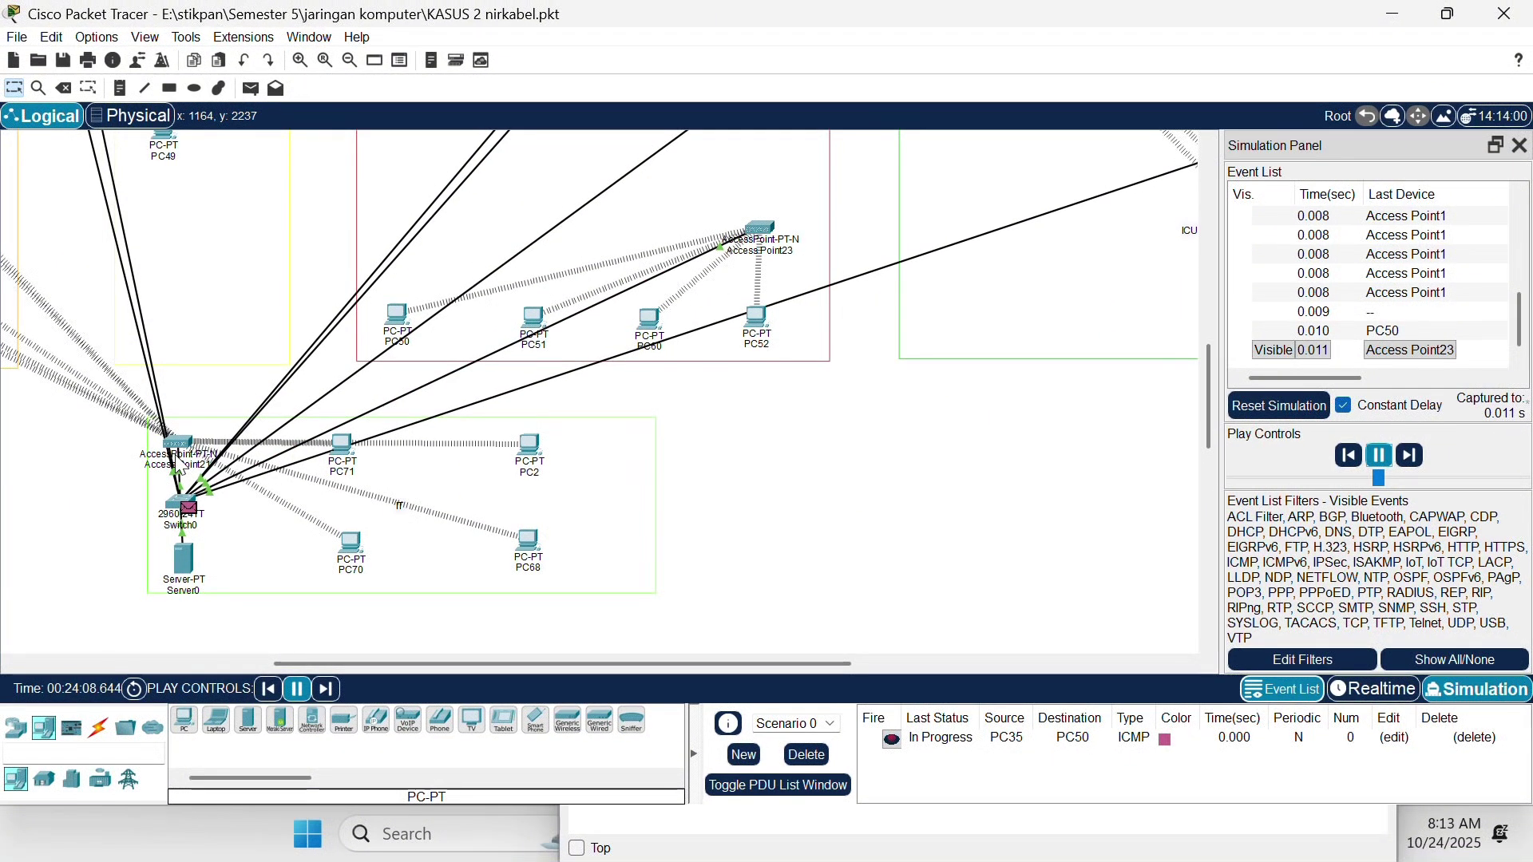
pyautogui.scroll(8, 179, 465)
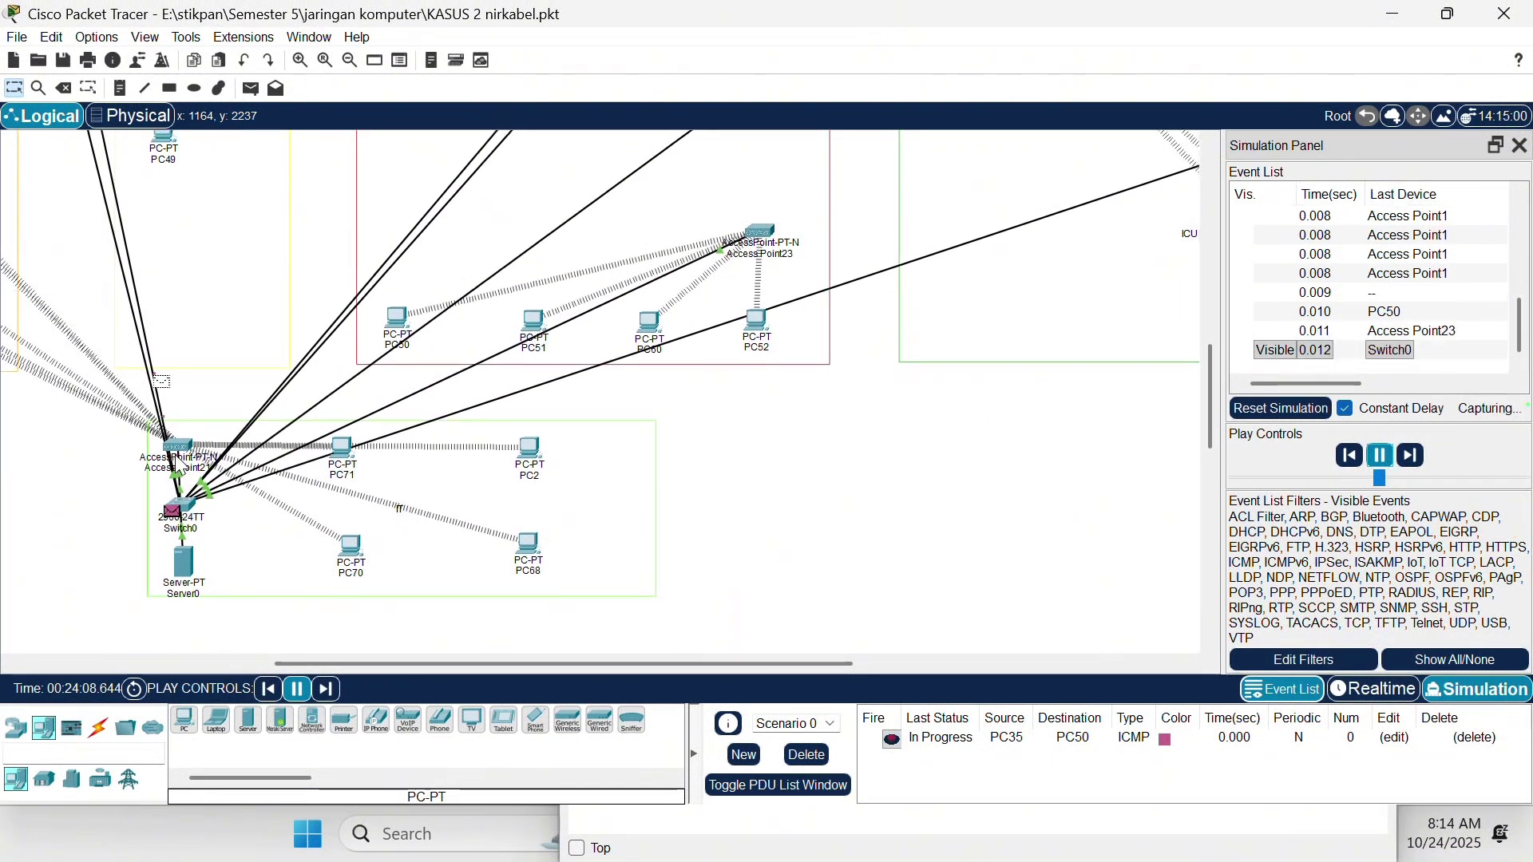
pyautogui.hscroll(-3, 179, 465)
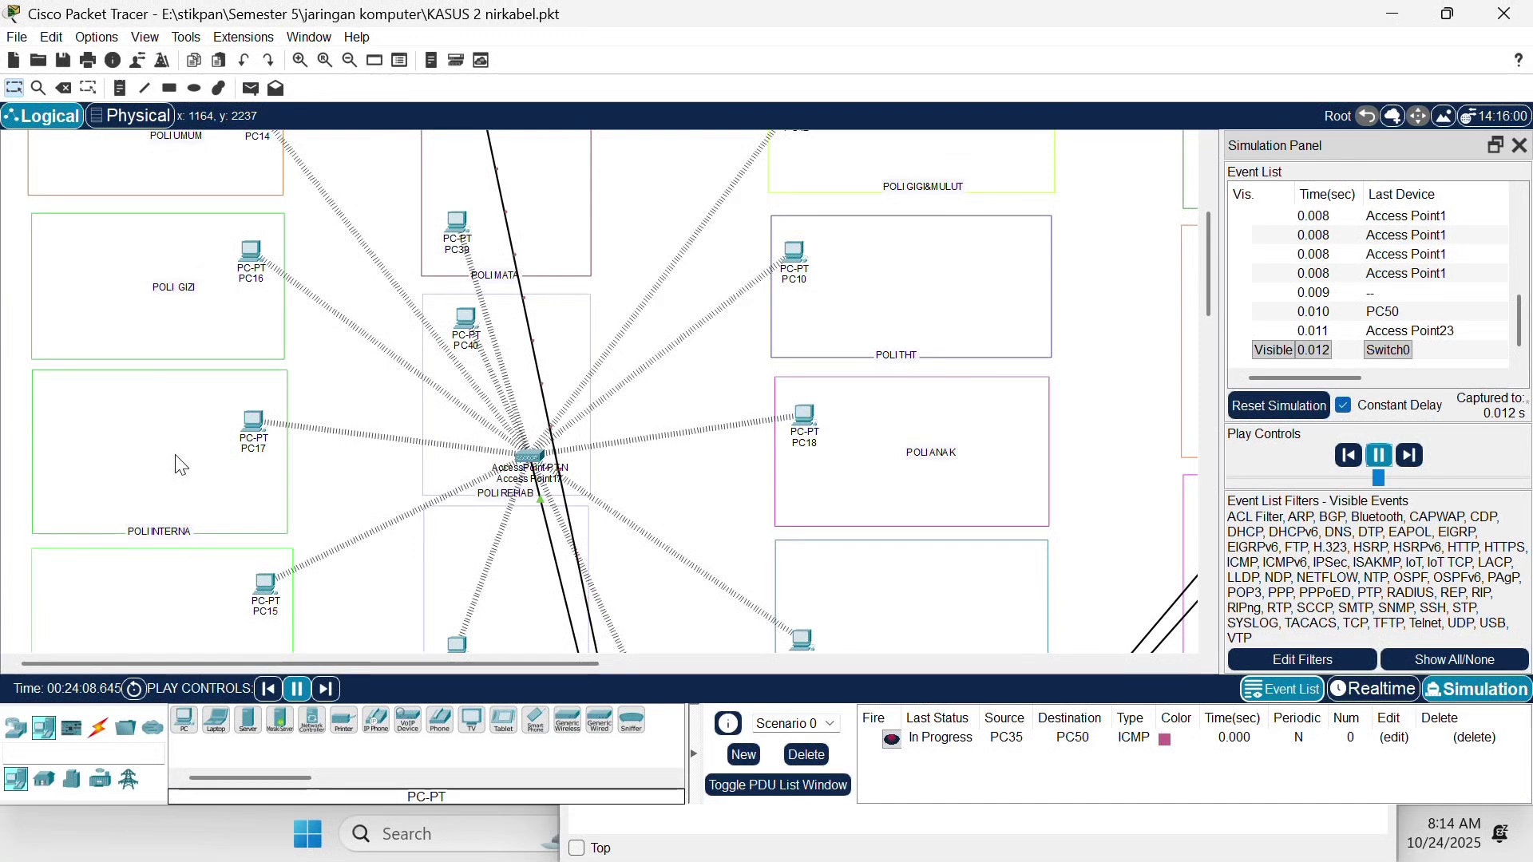
pyautogui.scroll(4, 180, 465)
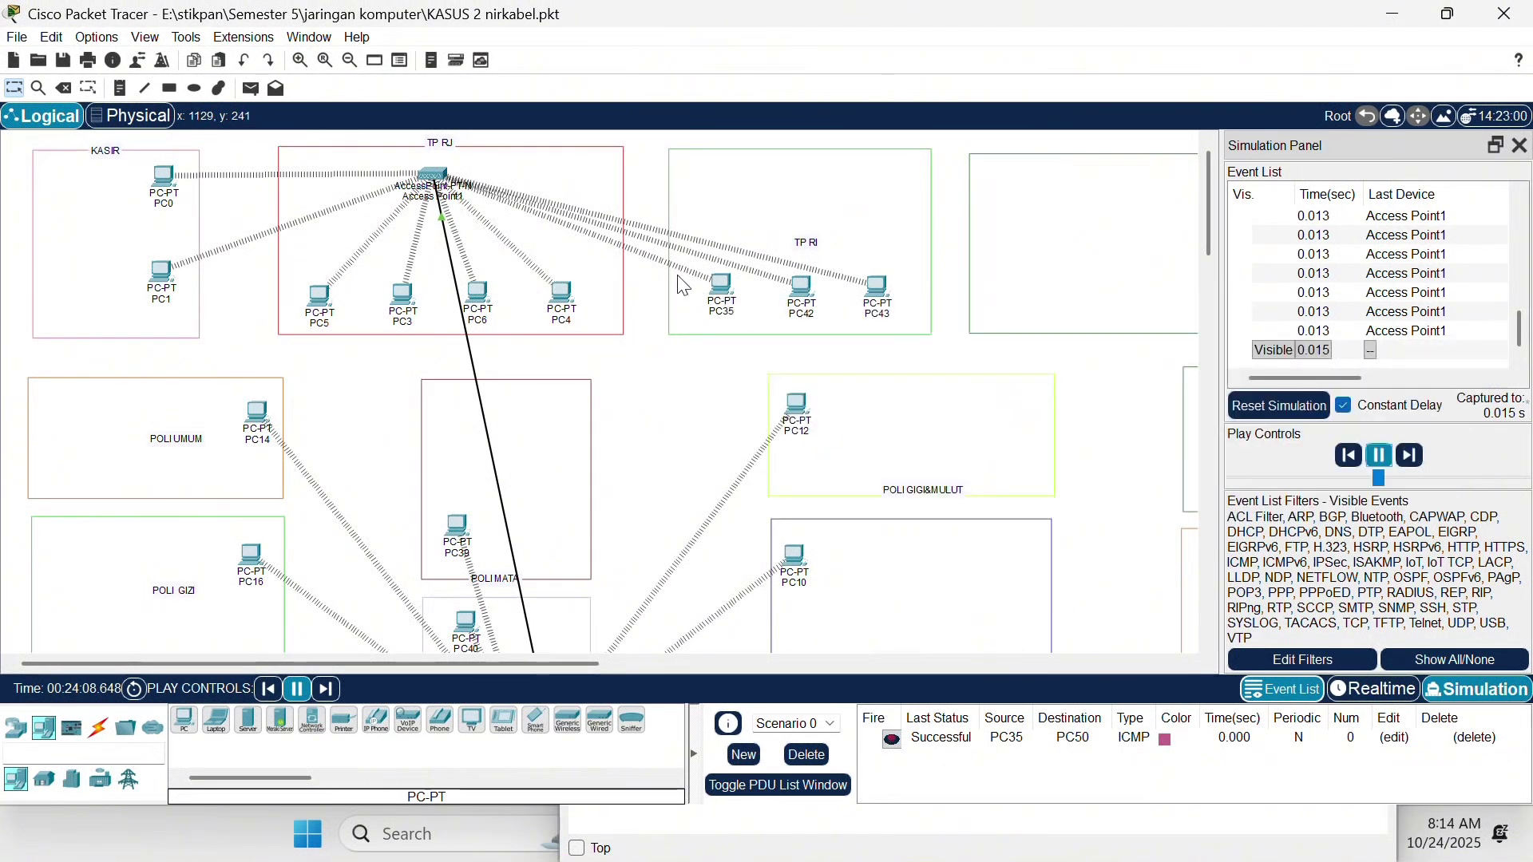
pyautogui.click(1396, 466)
pyautogui.click(1388, 691)
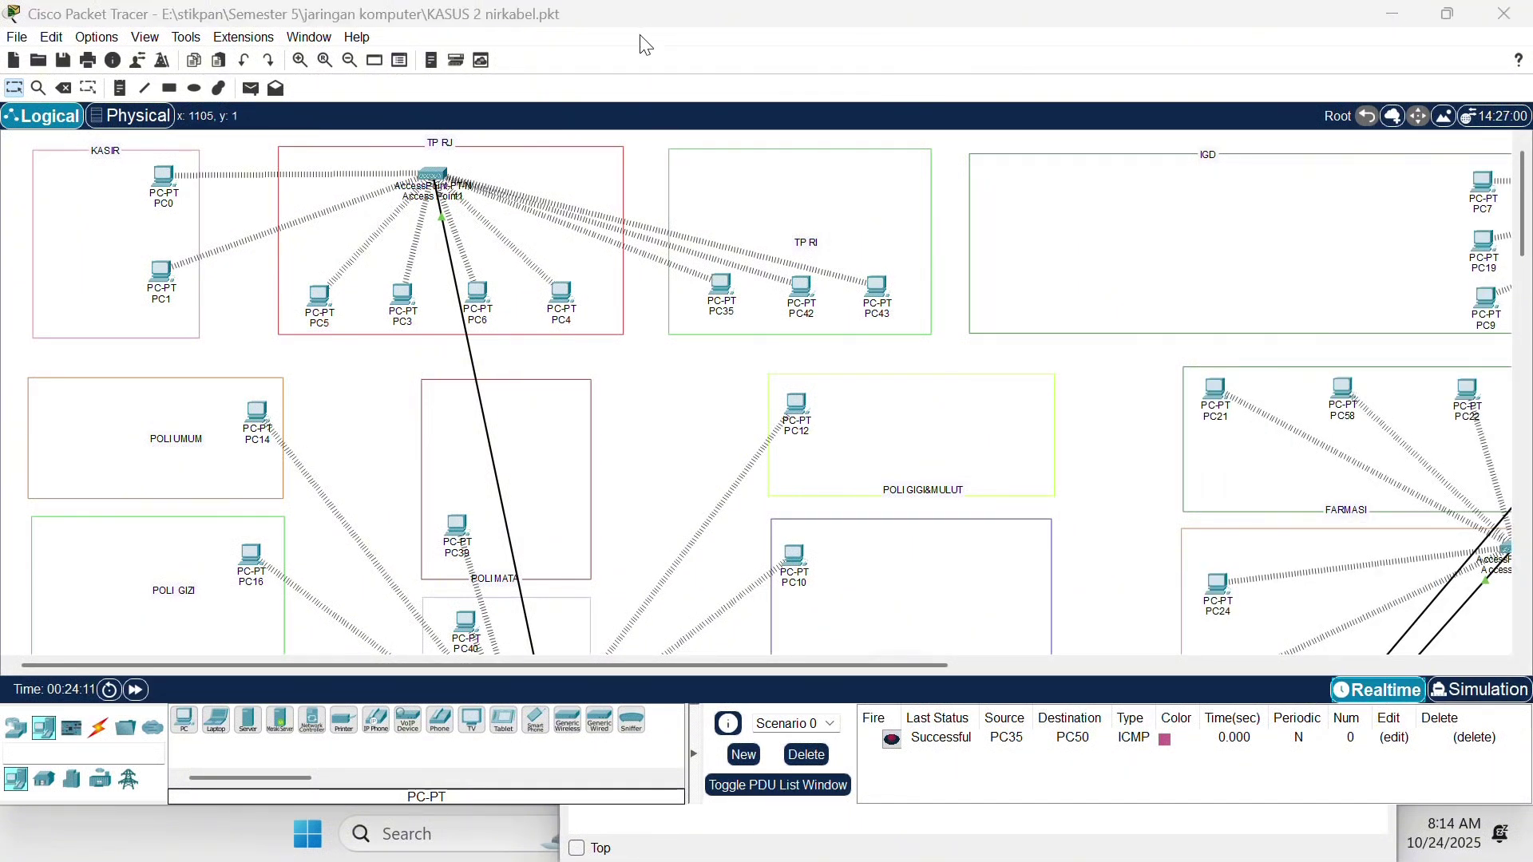
# - Switch to the KASUS 3 mix.pkt project and look over its server, access point, switches and the upper rooms they connect
pyautogui.hotkey('alt', 'Tab')
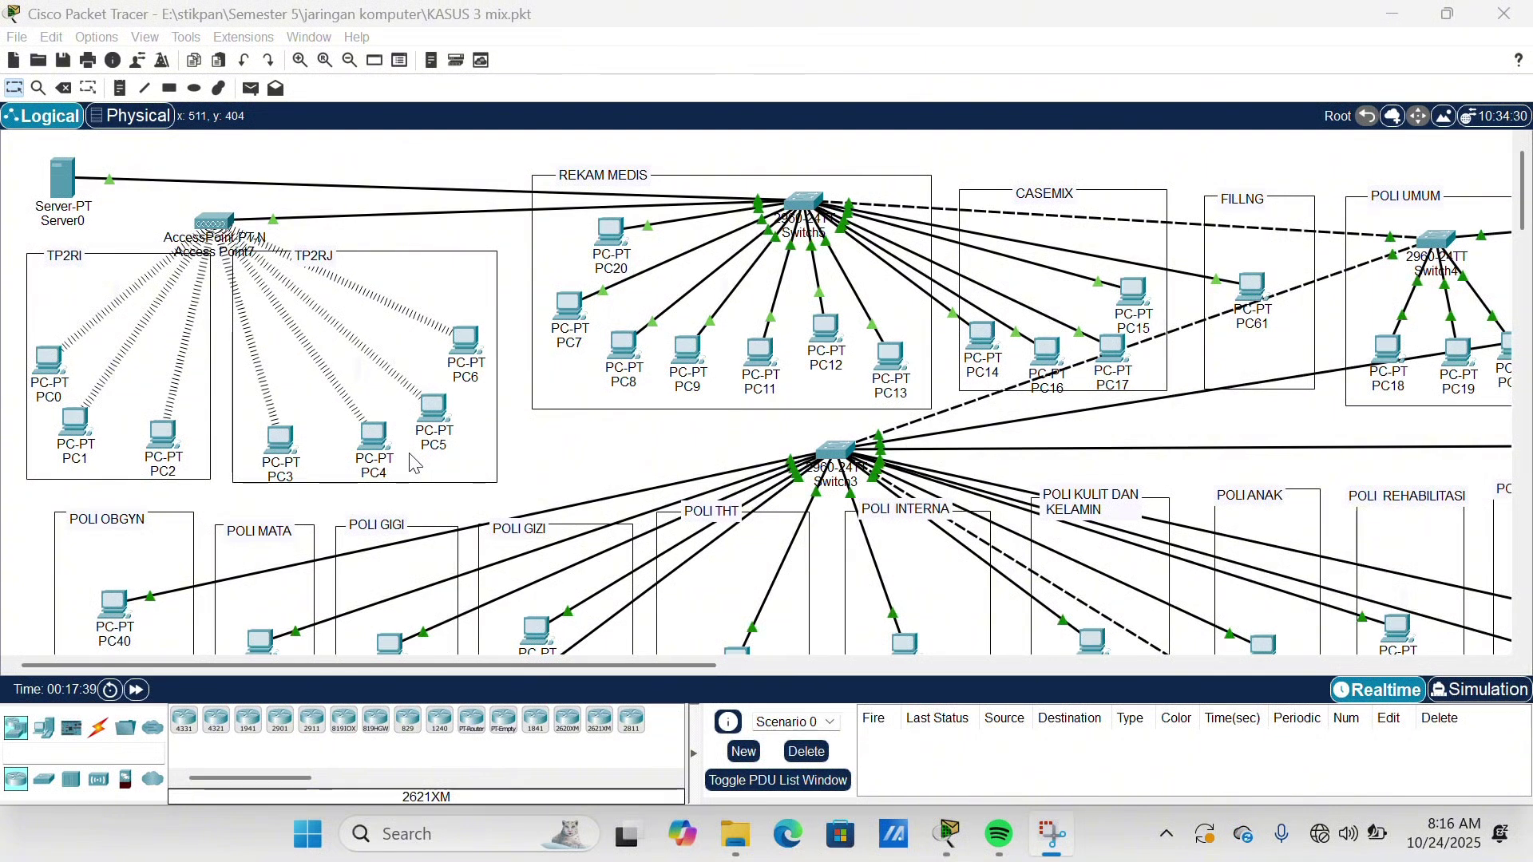
pyautogui.scroll(-1, 415, 469)
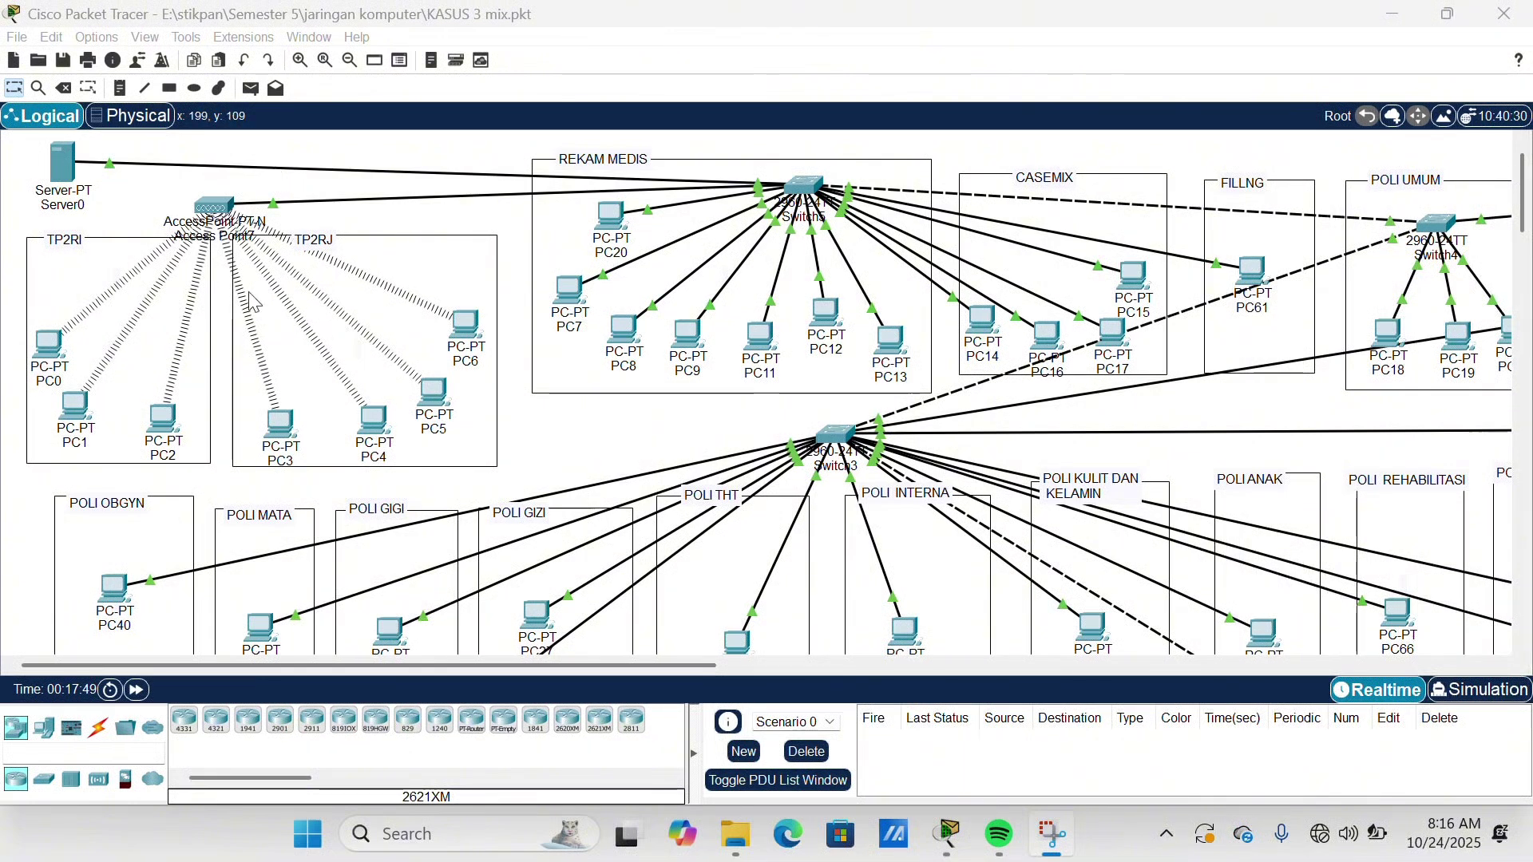
pyautogui.hscroll(5, 791, 528)
pyautogui.scroll(-2, 790, 530)
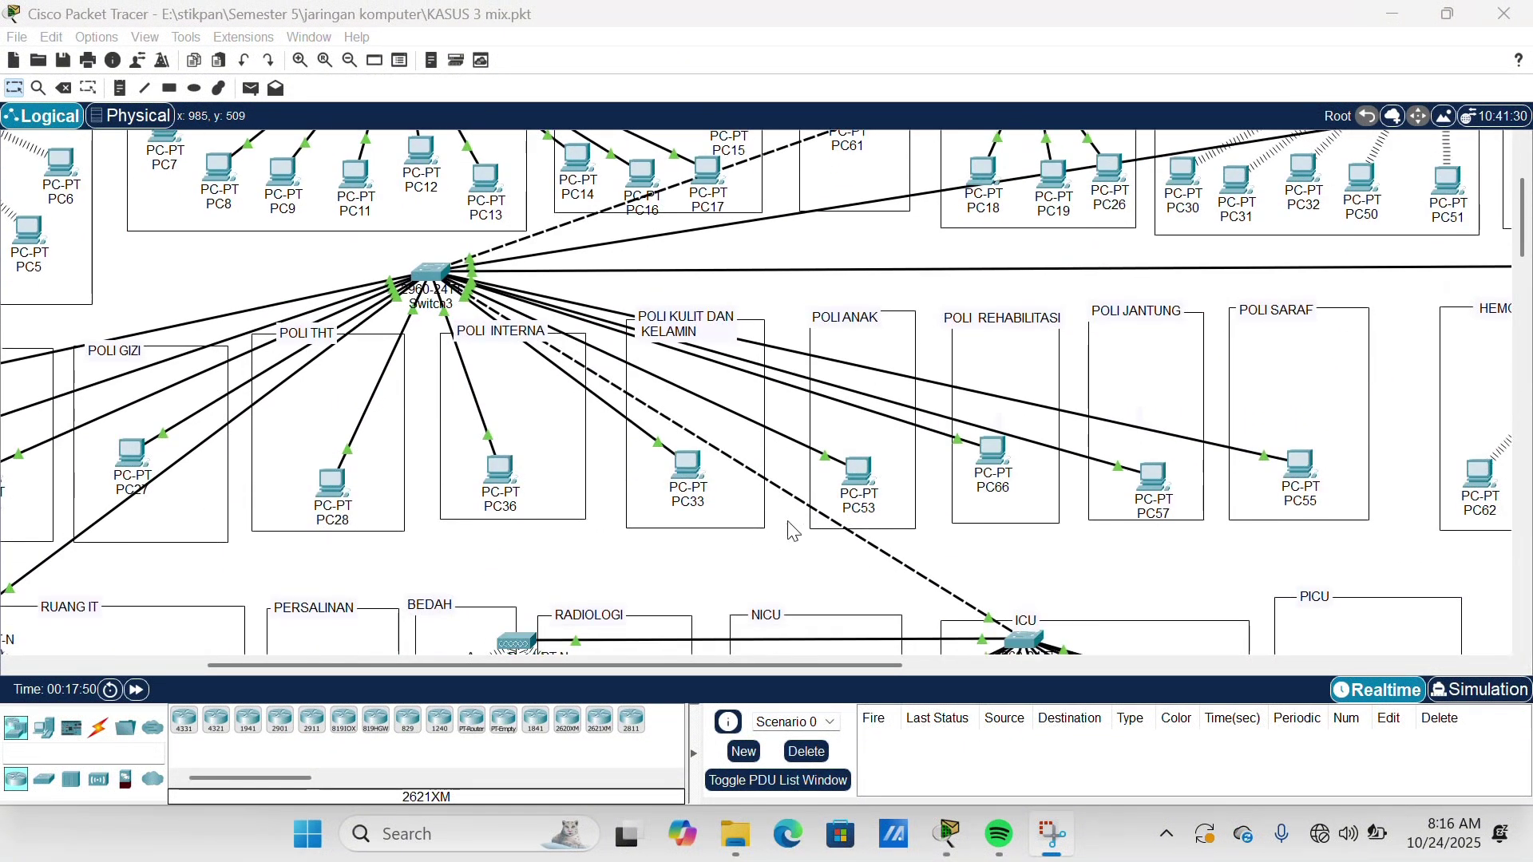
pyautogui.hscroll(-5, 383, 490)
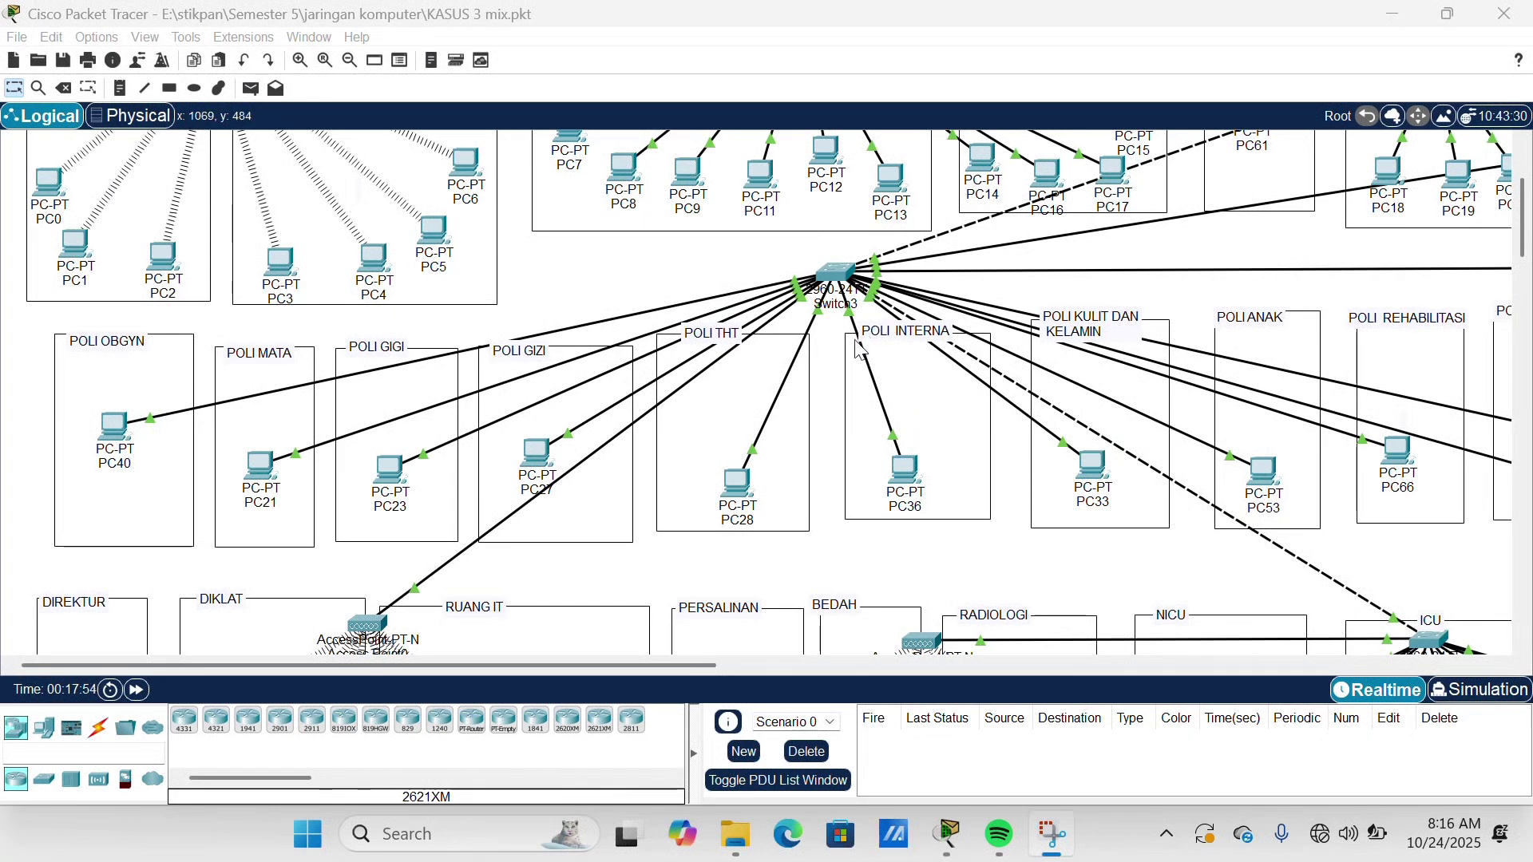
pyautogui.scroll(2, 859, 349)
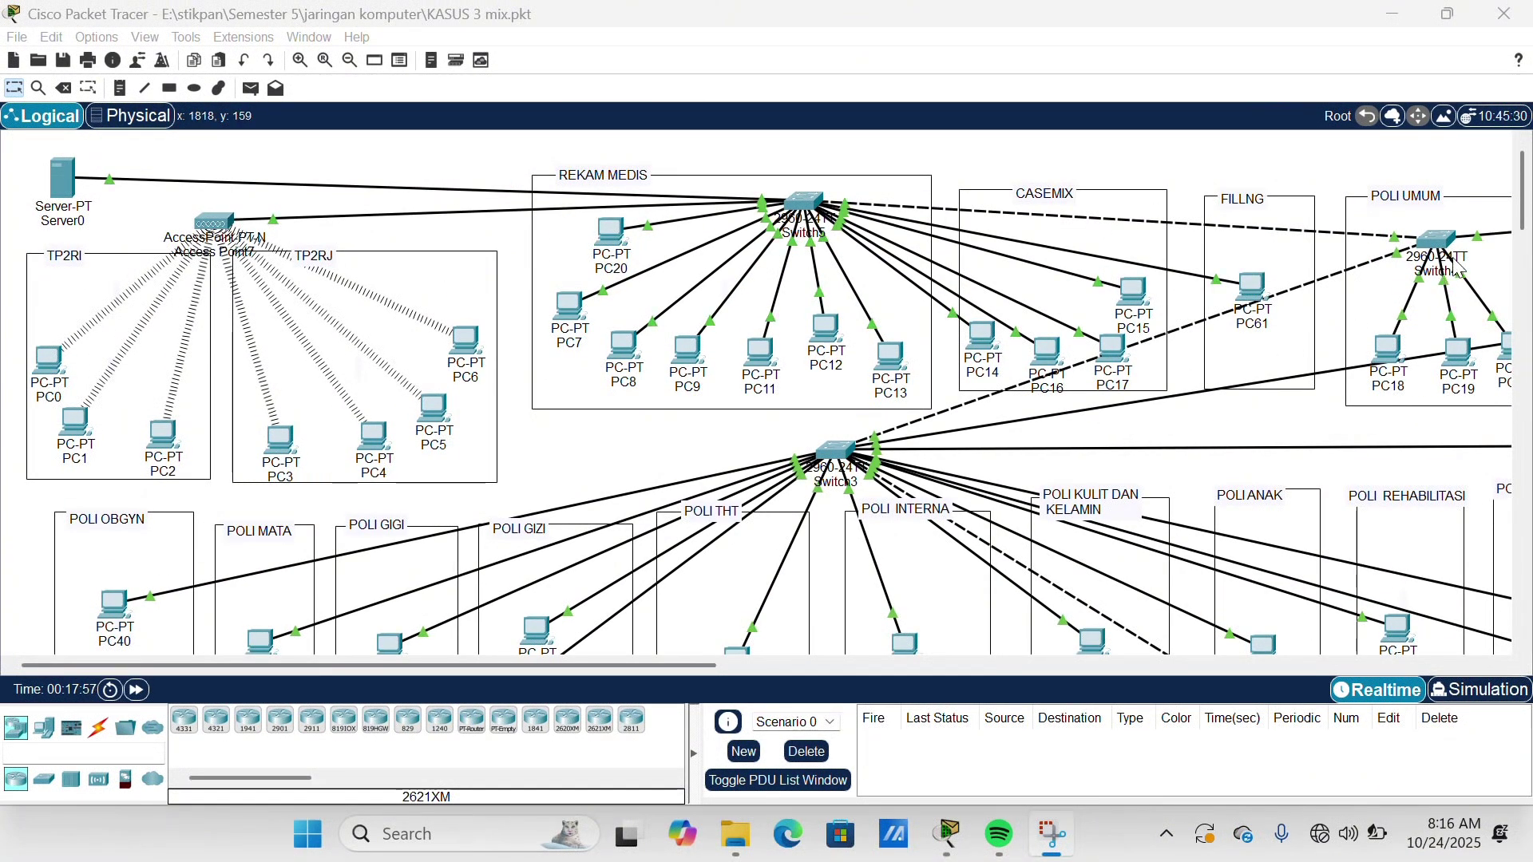
pyautogui.hscroll(4, 1453, 244)
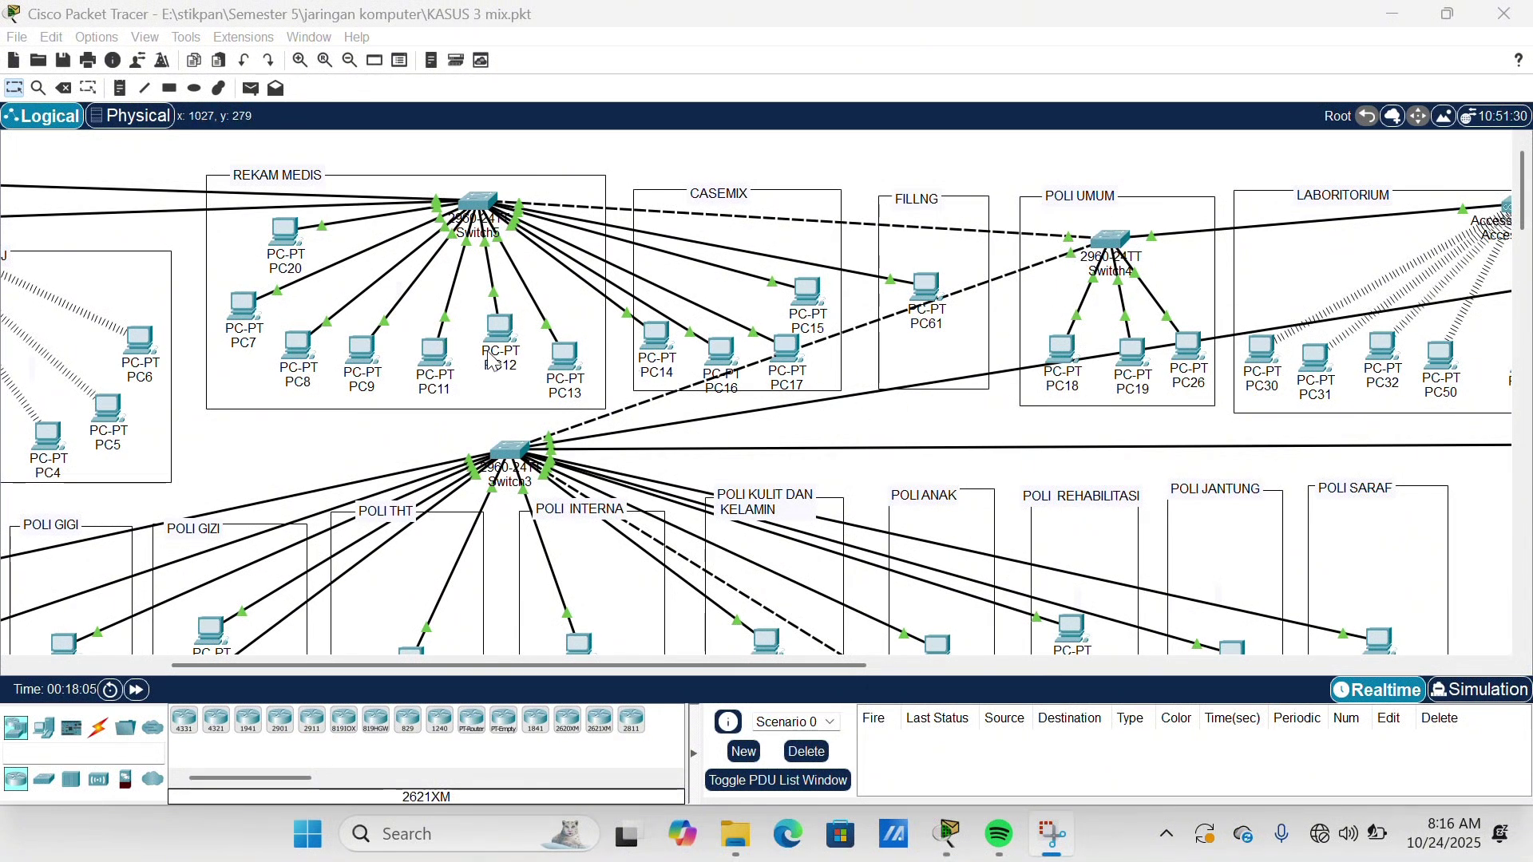
pyautogui.hscroll(-5, 493, 361)
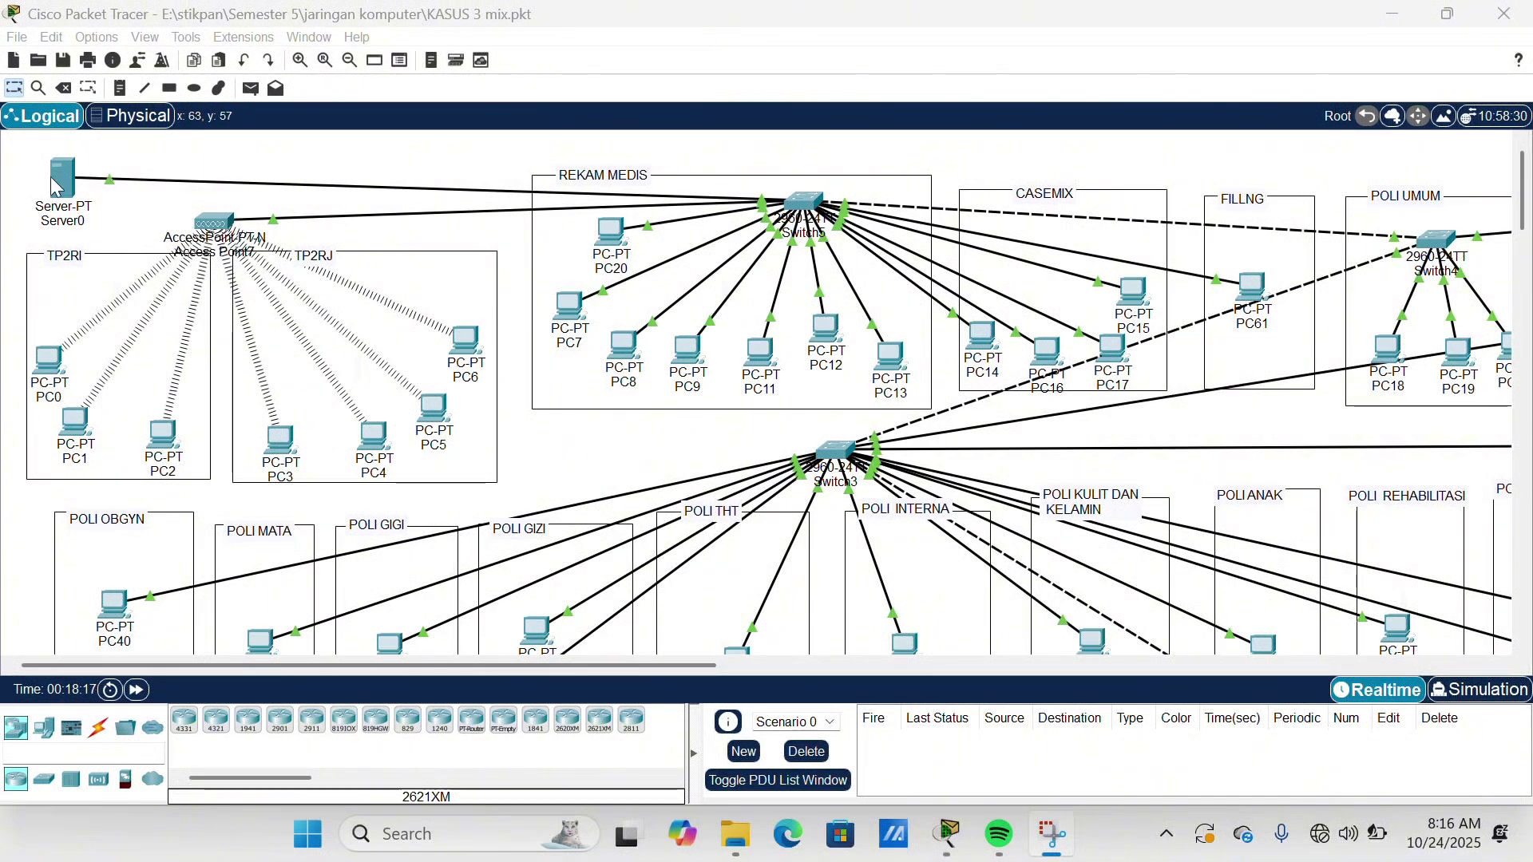
# - Look over the mixed topology's lower rooms around DIREKTUR, RUANG IT and ICU, and the upper rooms across to LABORITORIUM, IGD and KASIR
pyautogui.scroll(-5, 120, 339)
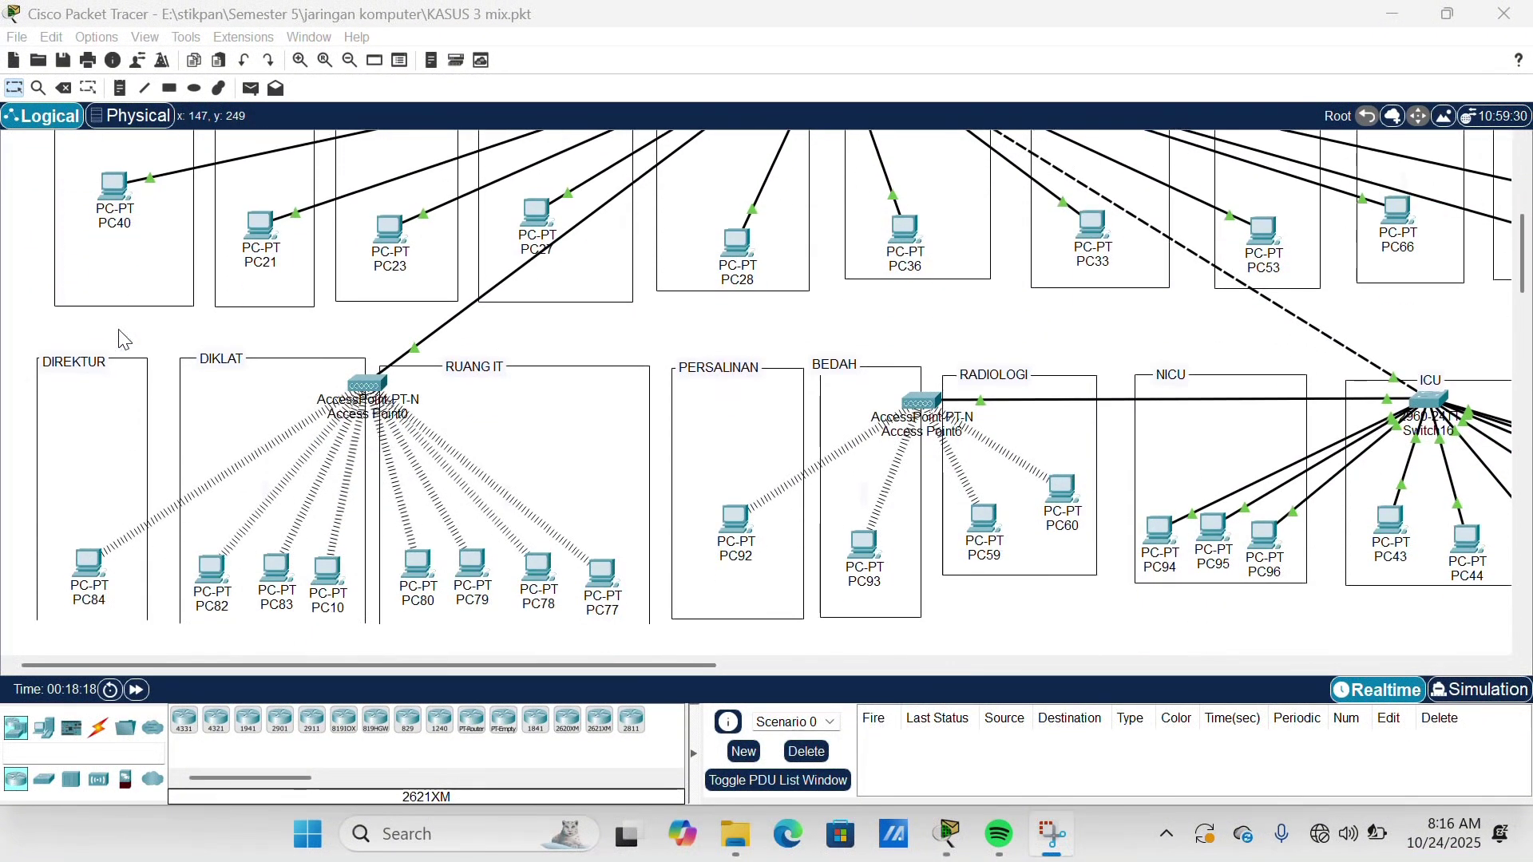
pyautogui.scroll(-2, 120, 339)
pyautogui.scroll(8, 119, 339)
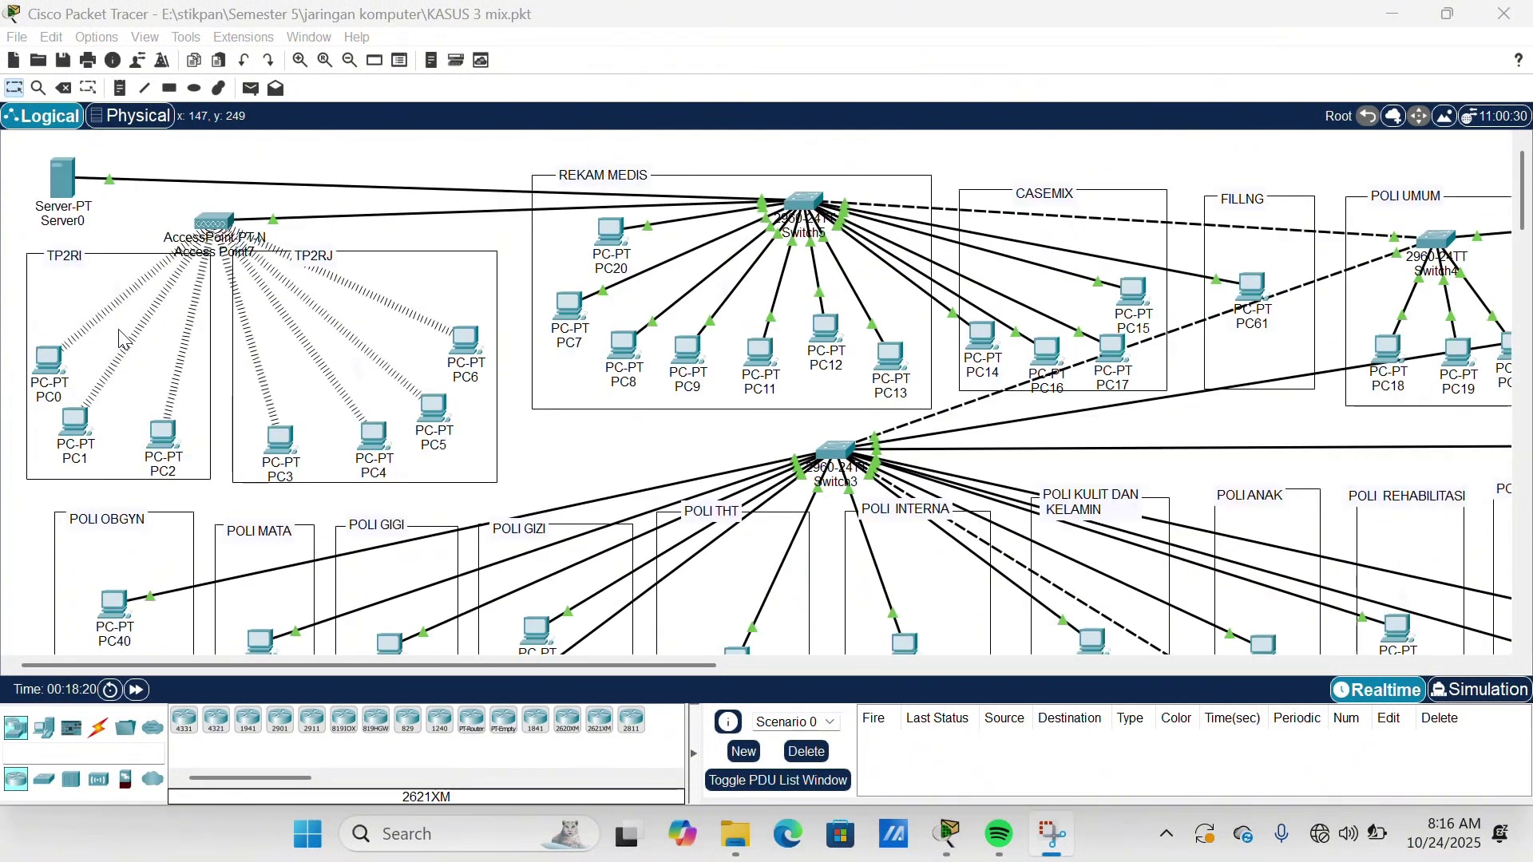
pyautogui.hscroll(6, 124, 339)
pyautogui.hscroll(-6, 124, 339)
pyautogui.hscroll(5, 124, 339)
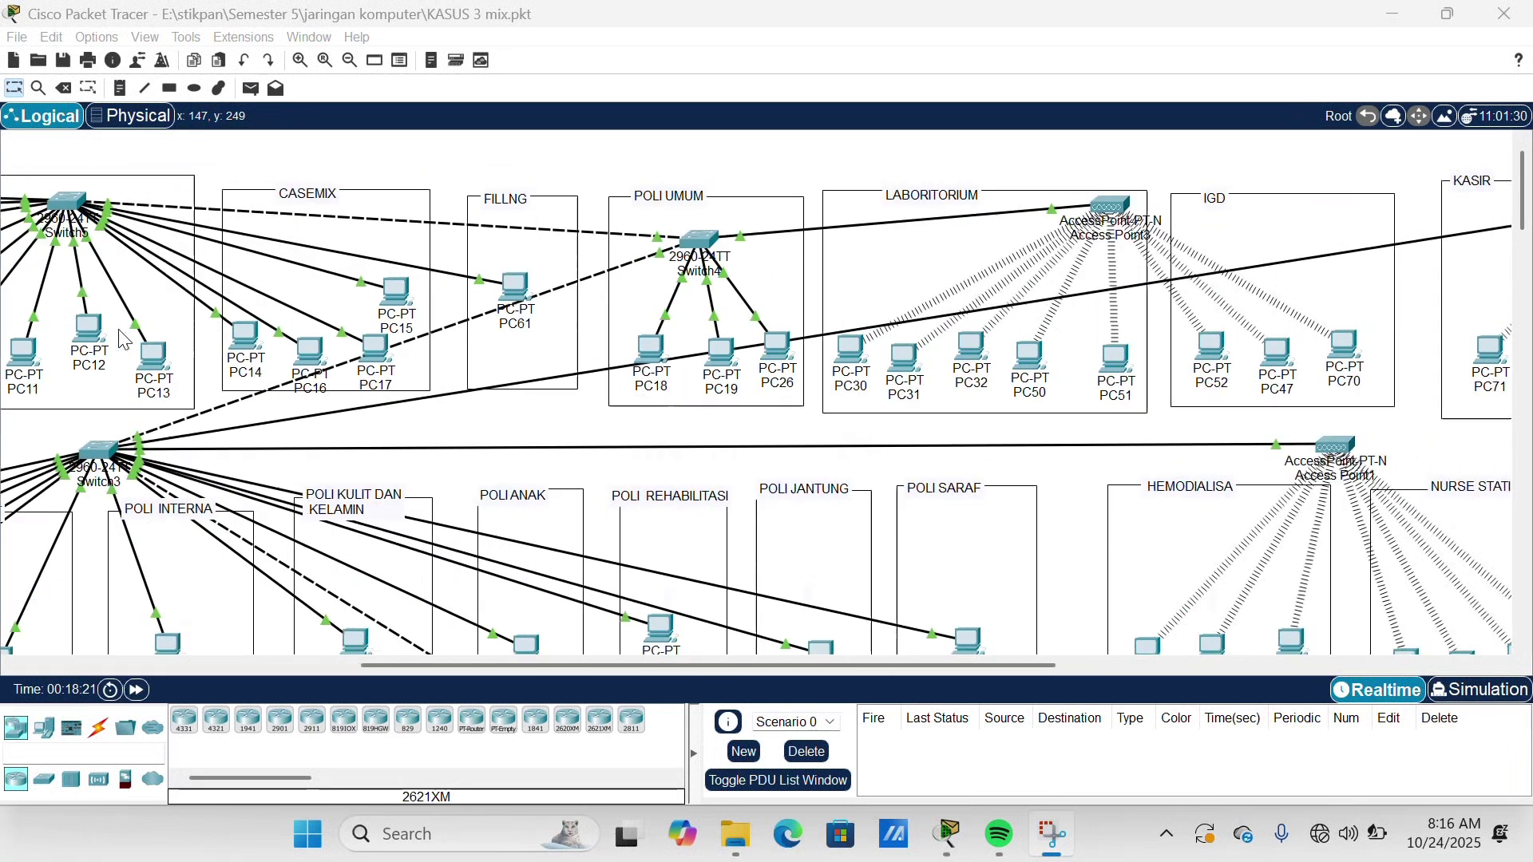
pyautogui.hscroll(2, 123, 339)
pyautogui.hscroll(4, 123, 340)
pyautogui.hscroll(-11, 122, 339)
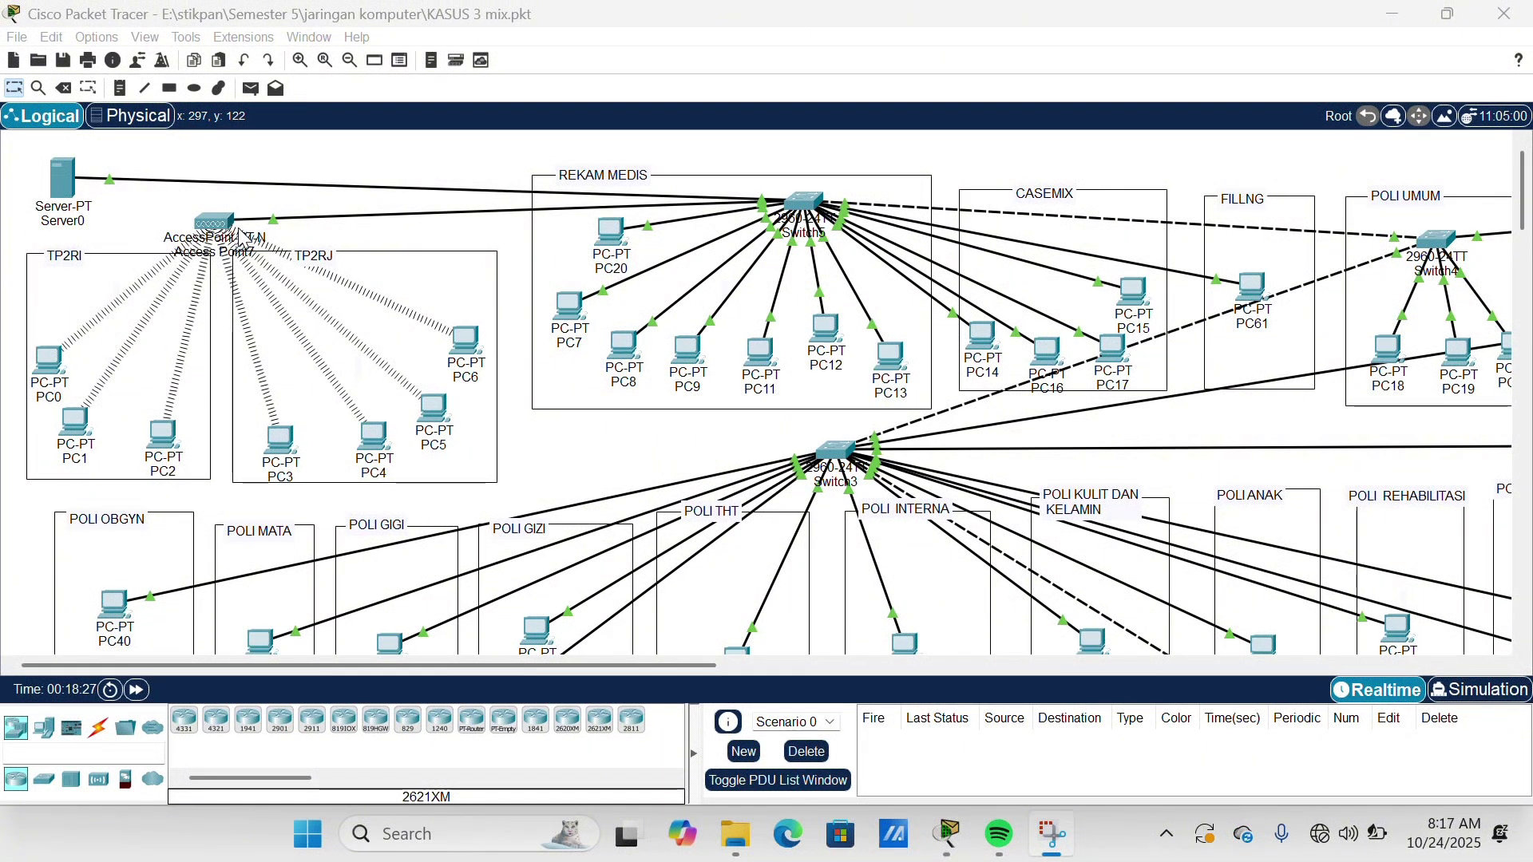
# - Send a simple PDU from the wireless PC3 in TP2RJ to the wired PC23 in POLI GIGI
pyautogui.click(251, 89)
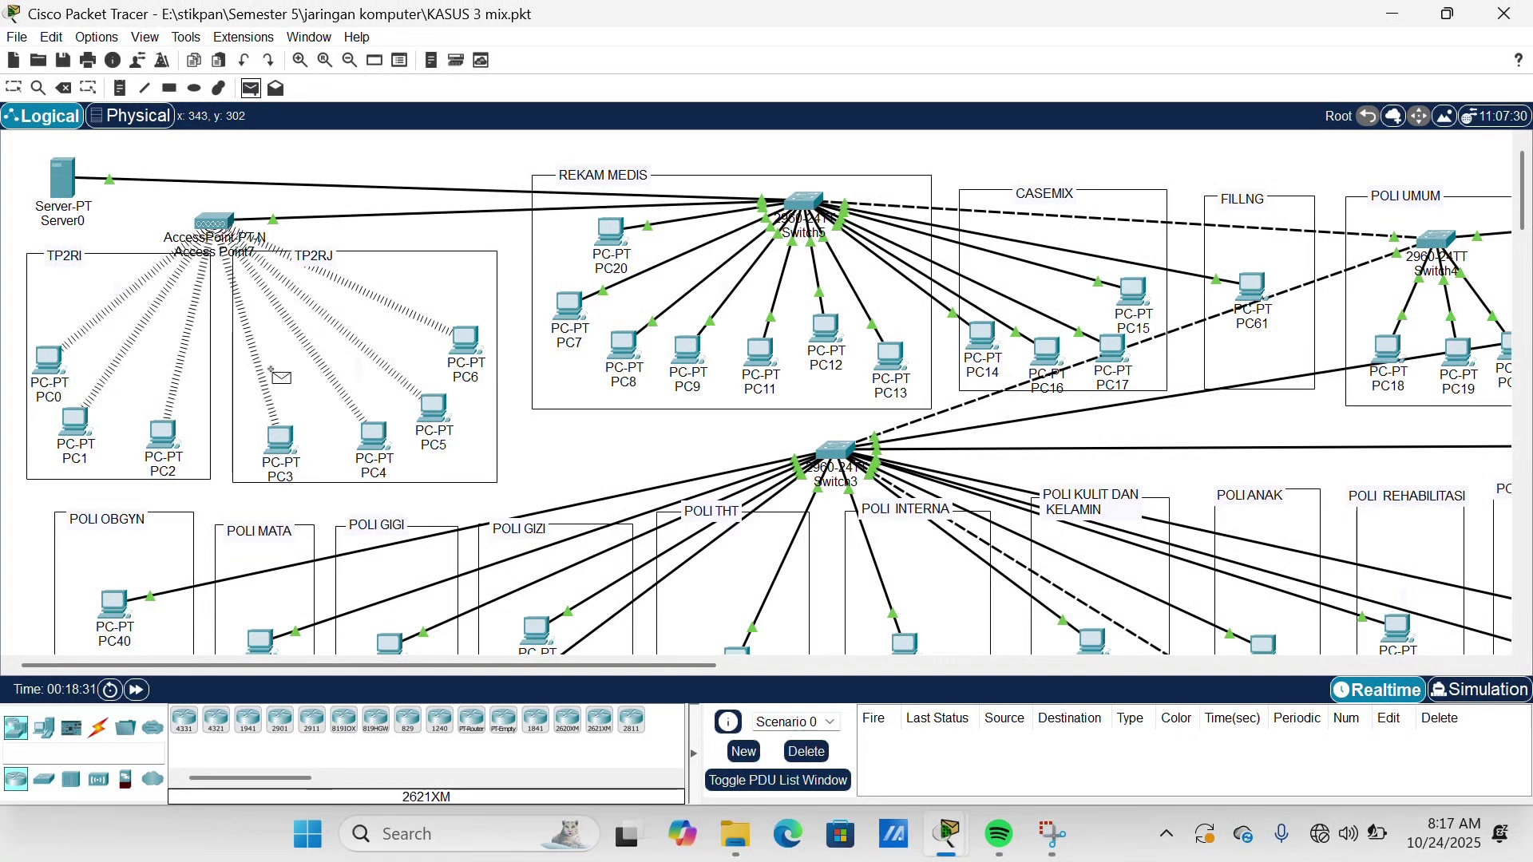
pyautogui.click(271, 436)
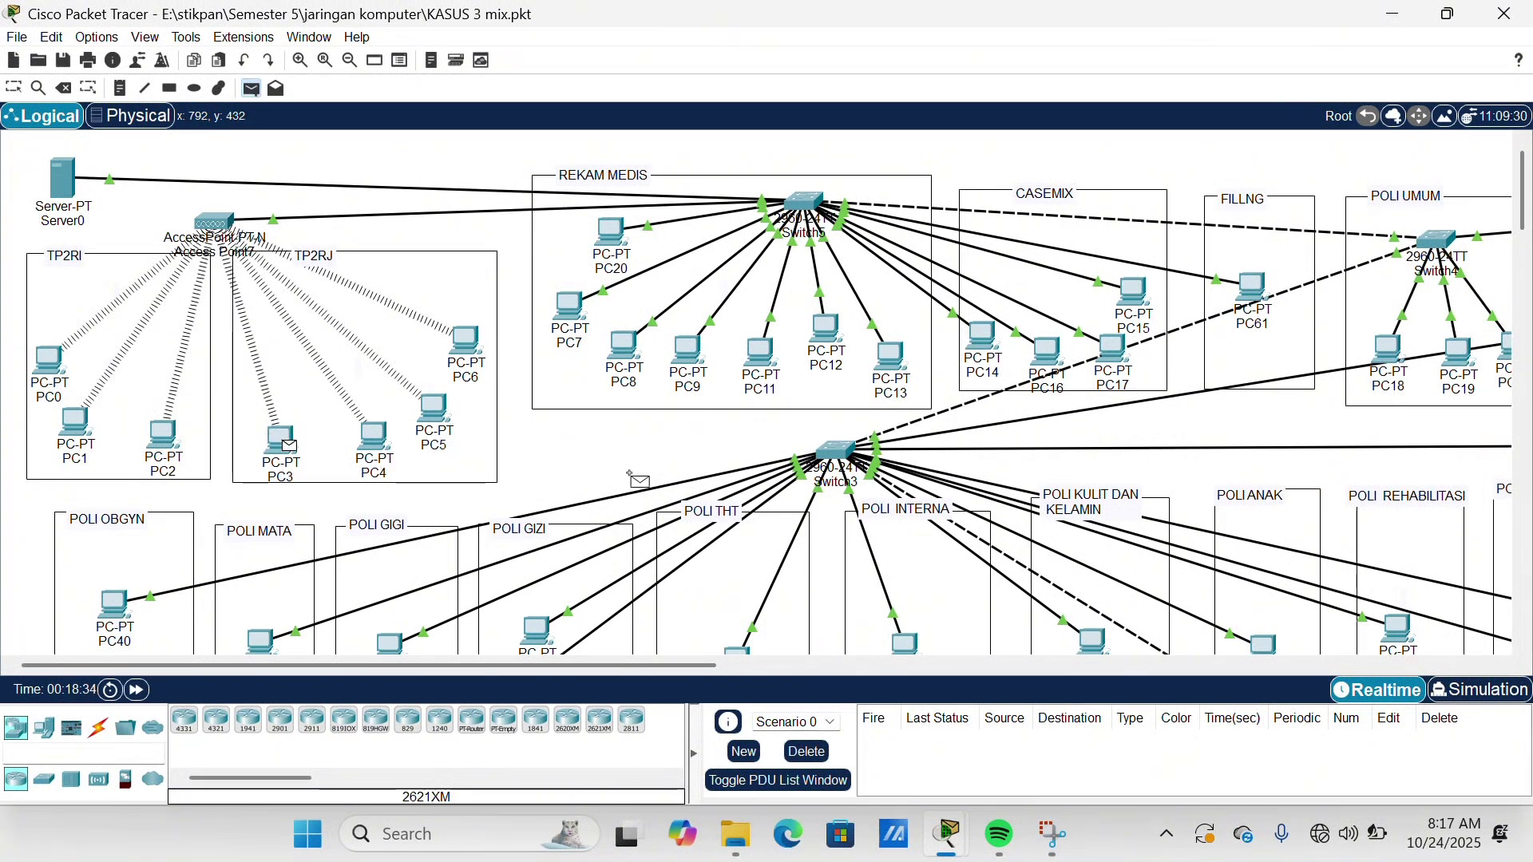
pyautogui.scroll(-3, 630, 478)
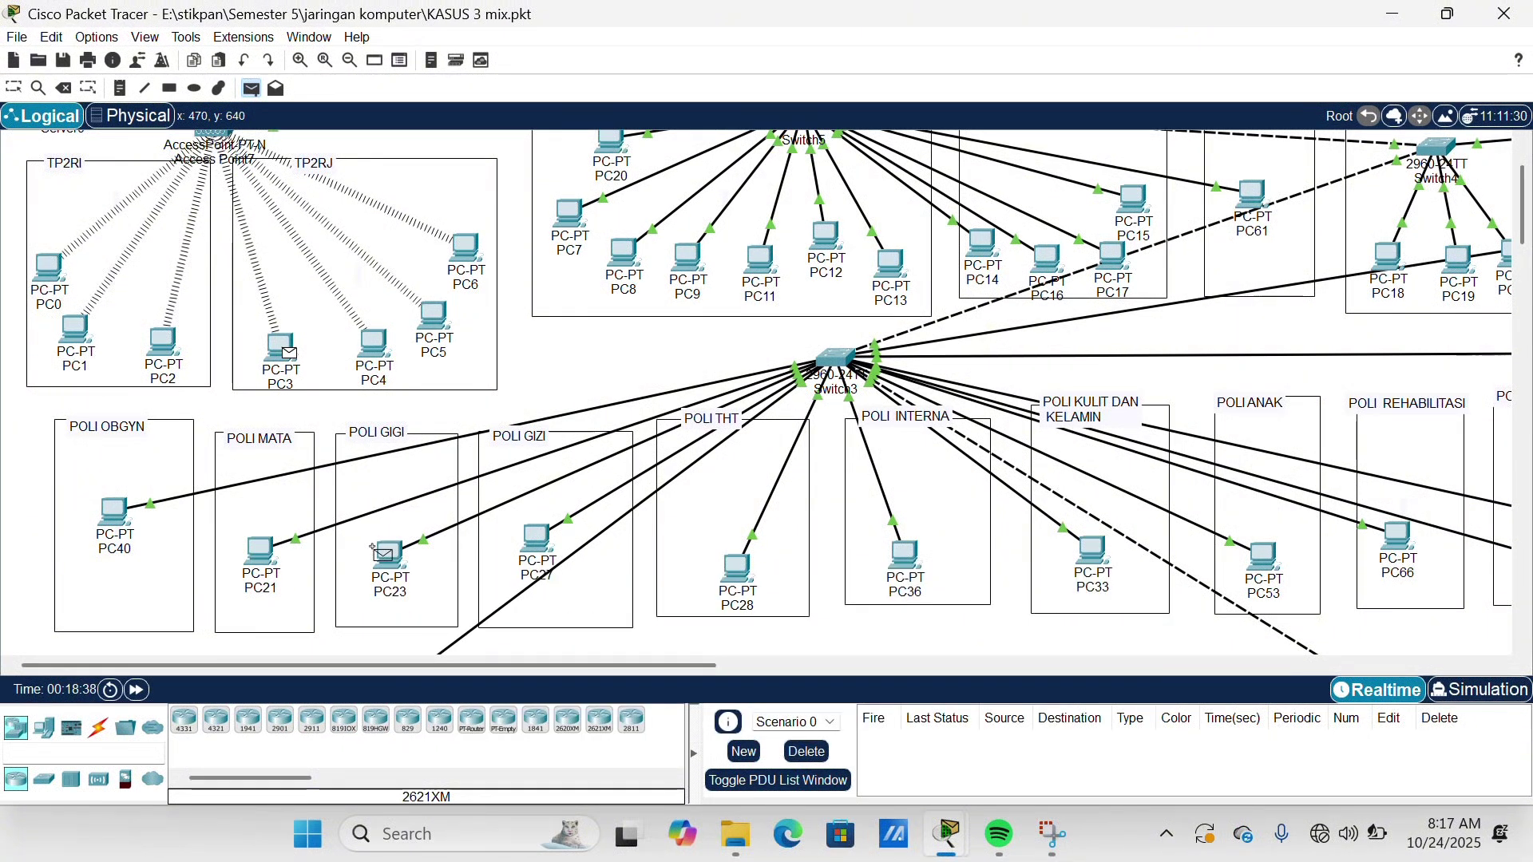
pyautogui.click(375, 551)
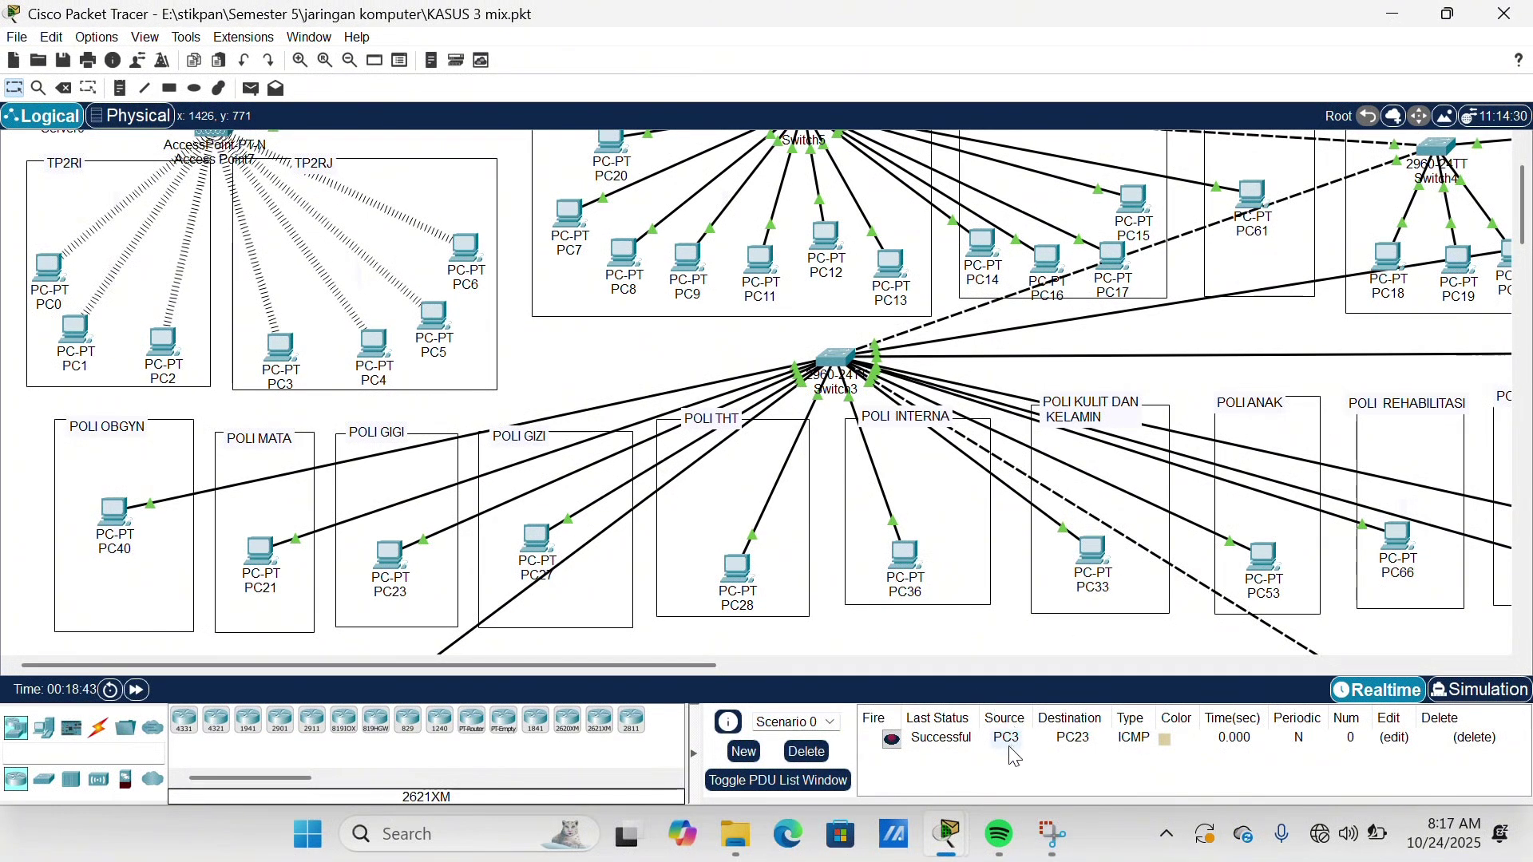
# - Switch to Simulation mode, play the PC3-to-PC23 PDU and follow the packet through the access point and switches to POLI GIGI
pyautogui.click(951, 743)
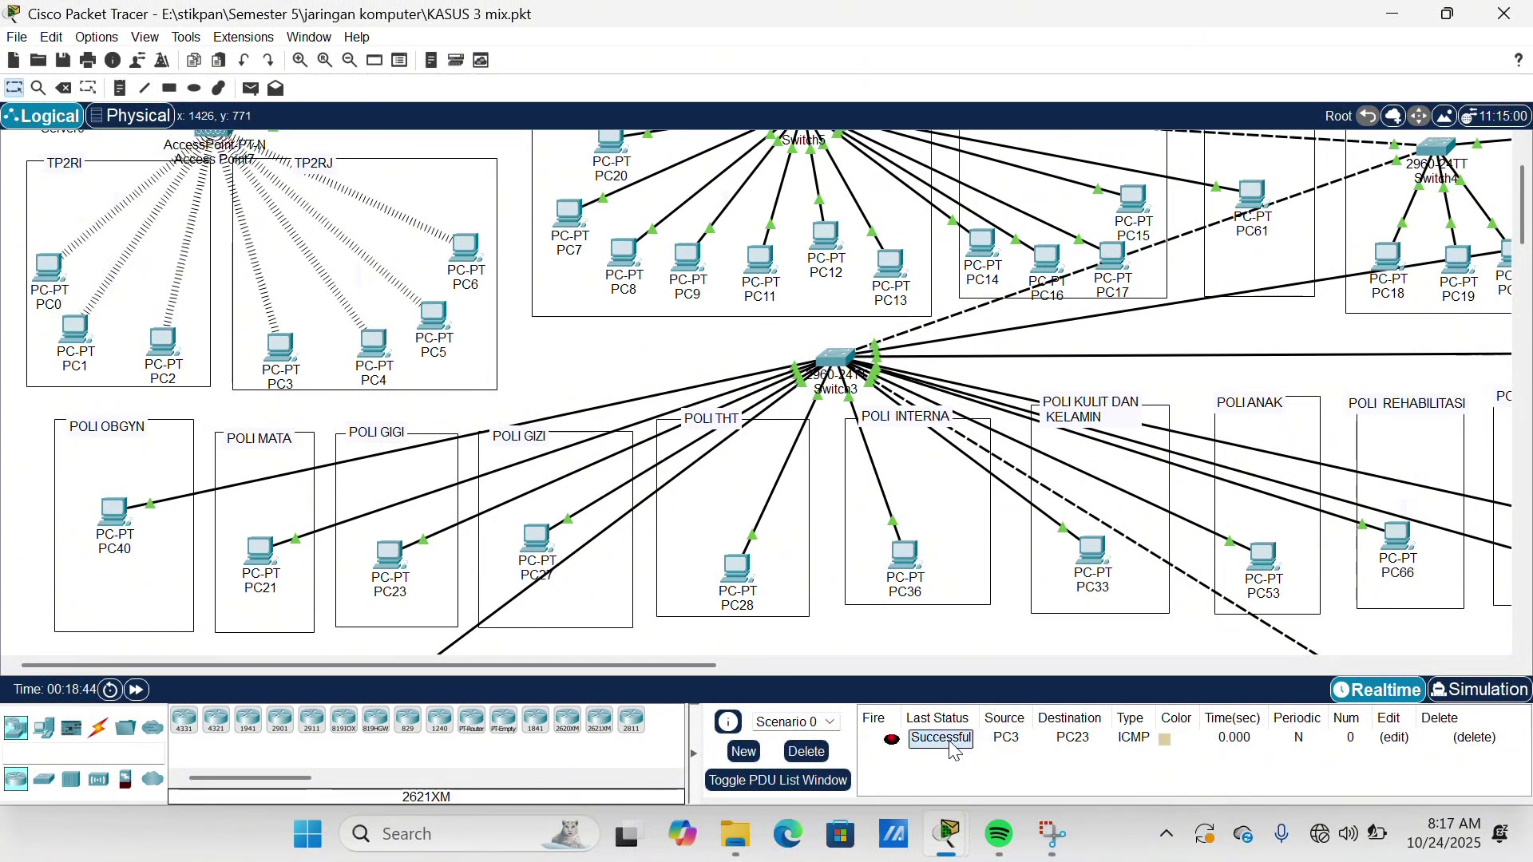
pyautogui.click(1492, 695)
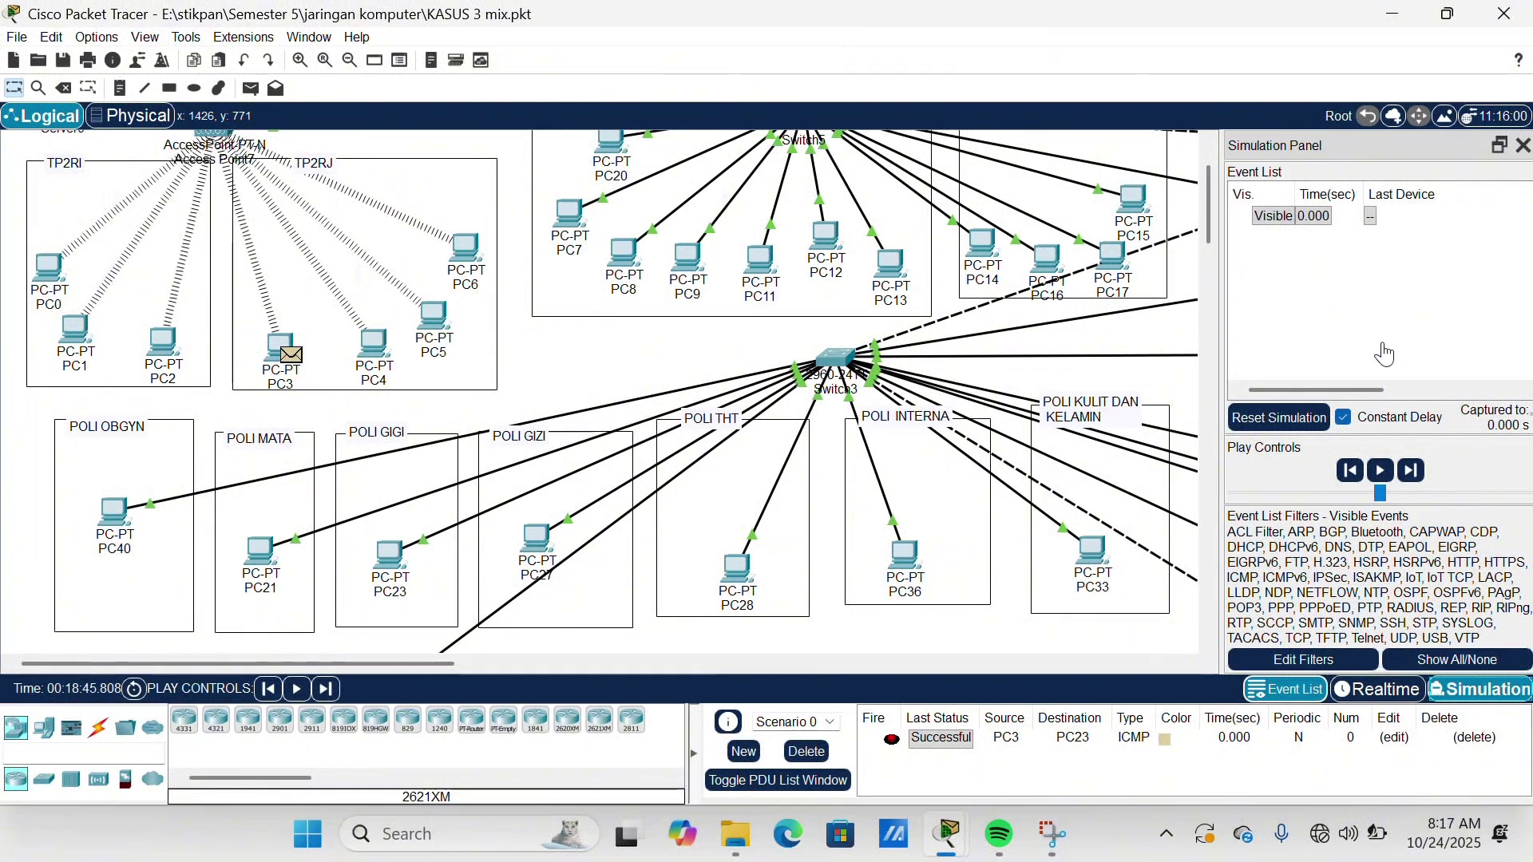
pyautogui.click(1380, 470)
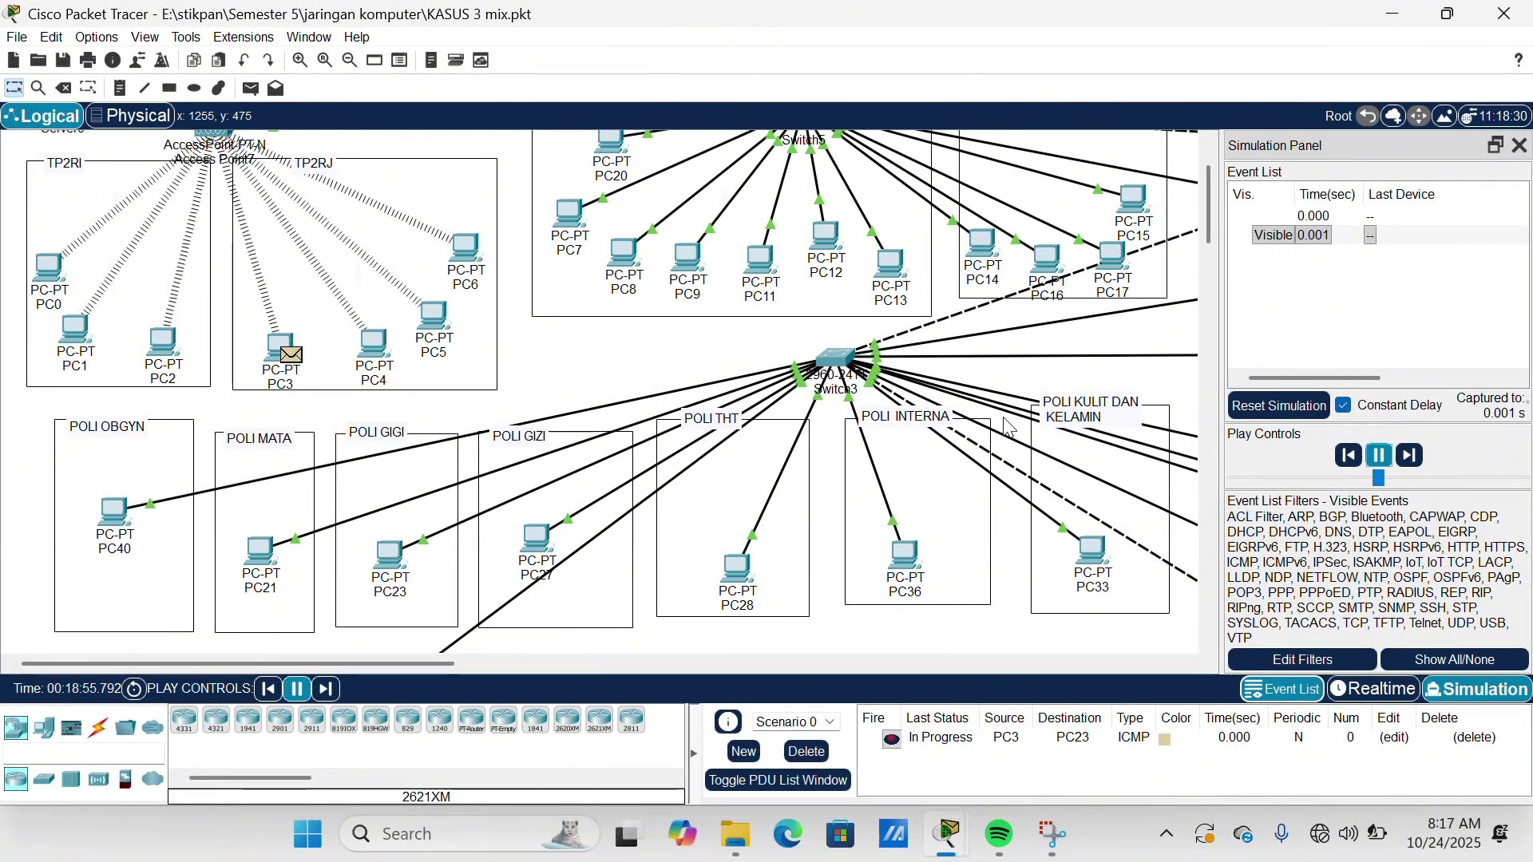
pyautogui.scroll(2, 537, 241)
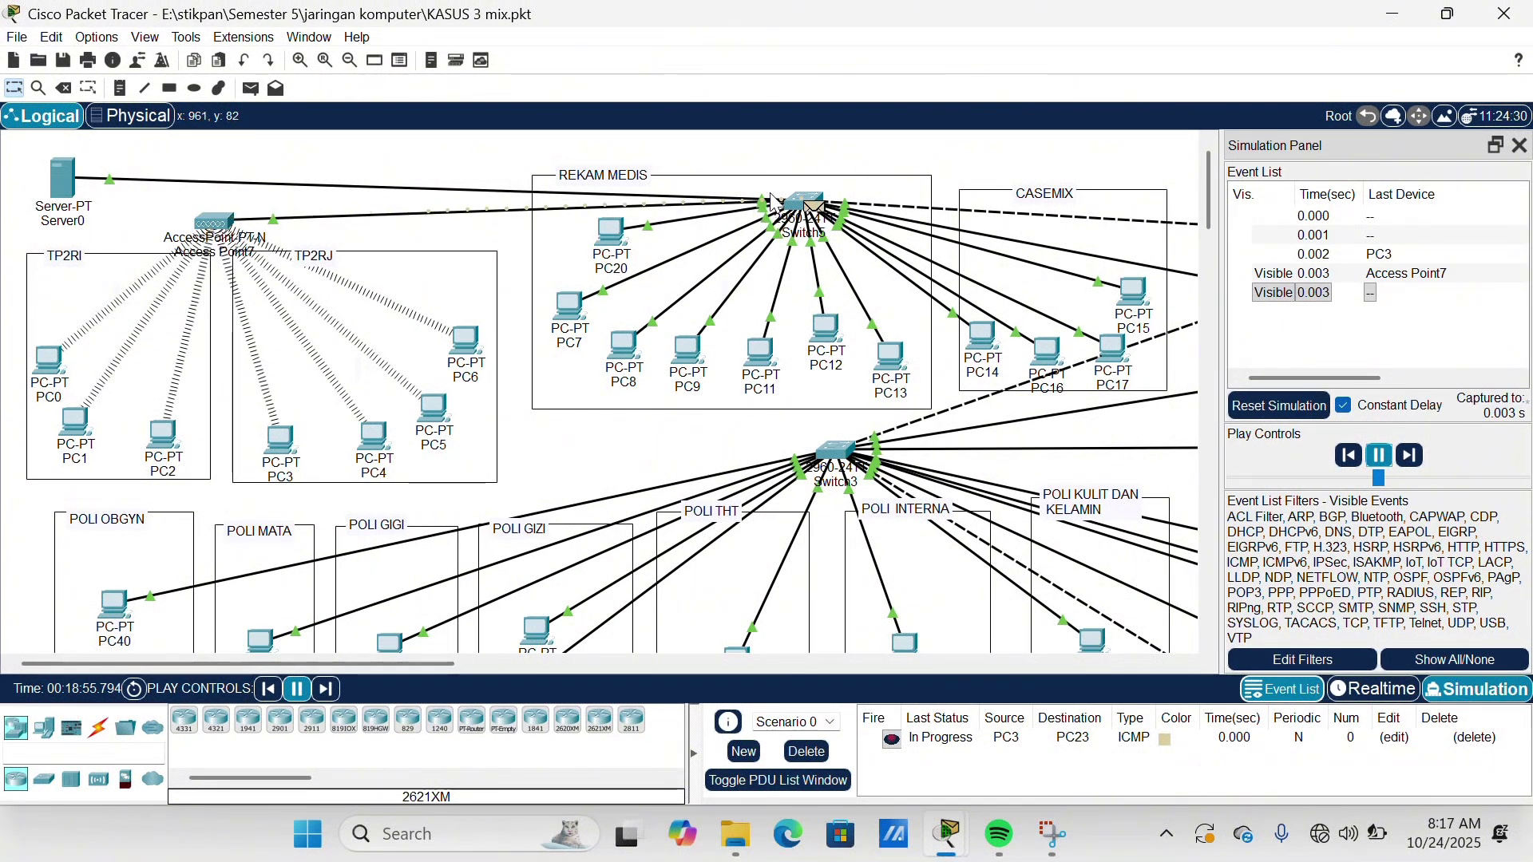
pyautogui.hscroll(5, 879, 264)
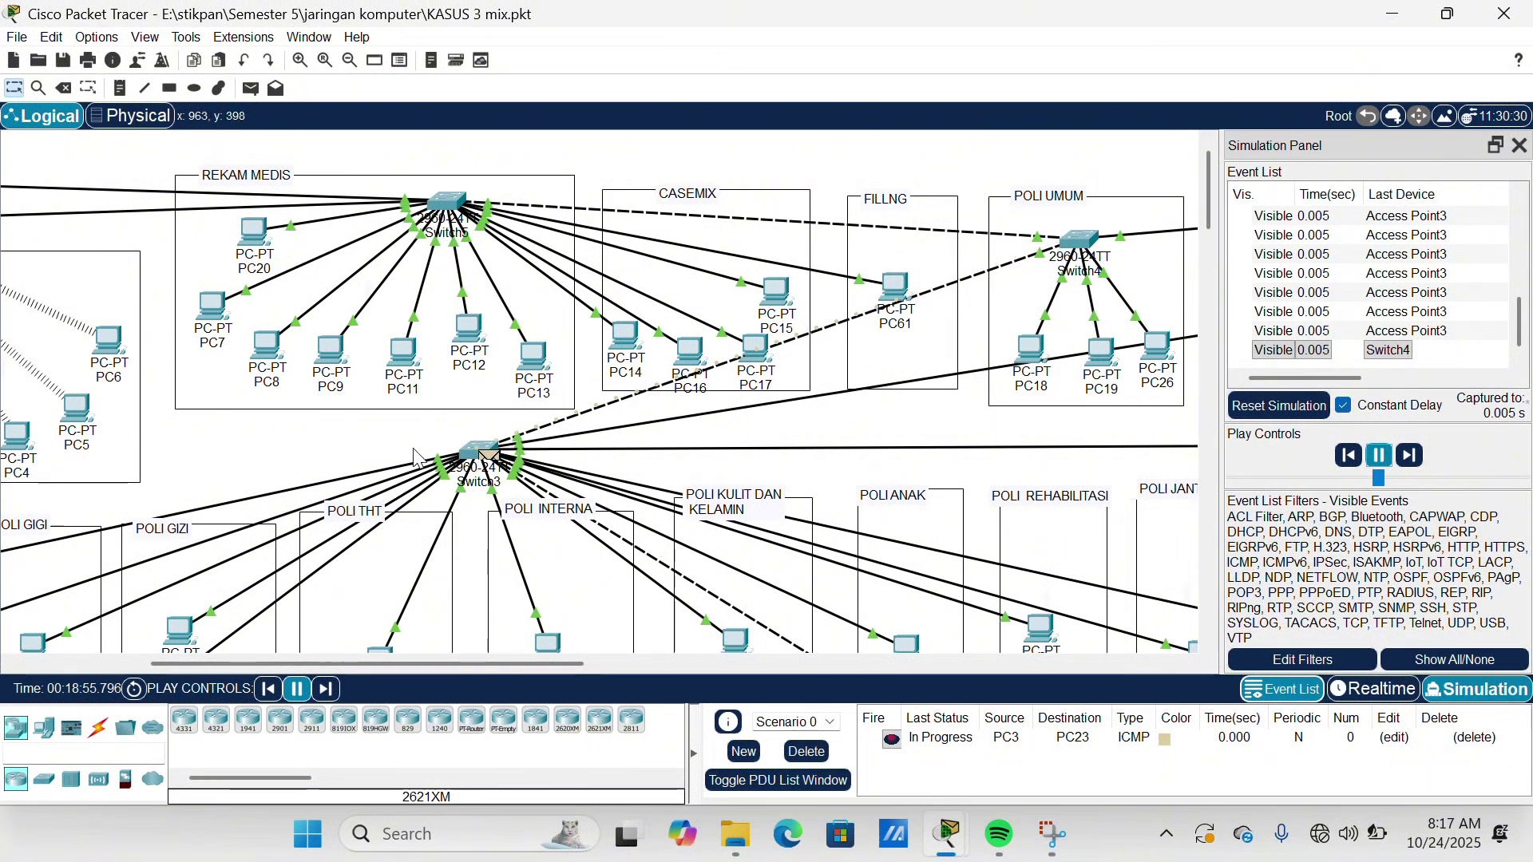
pyautogui.scroll(-3, 415, 453)
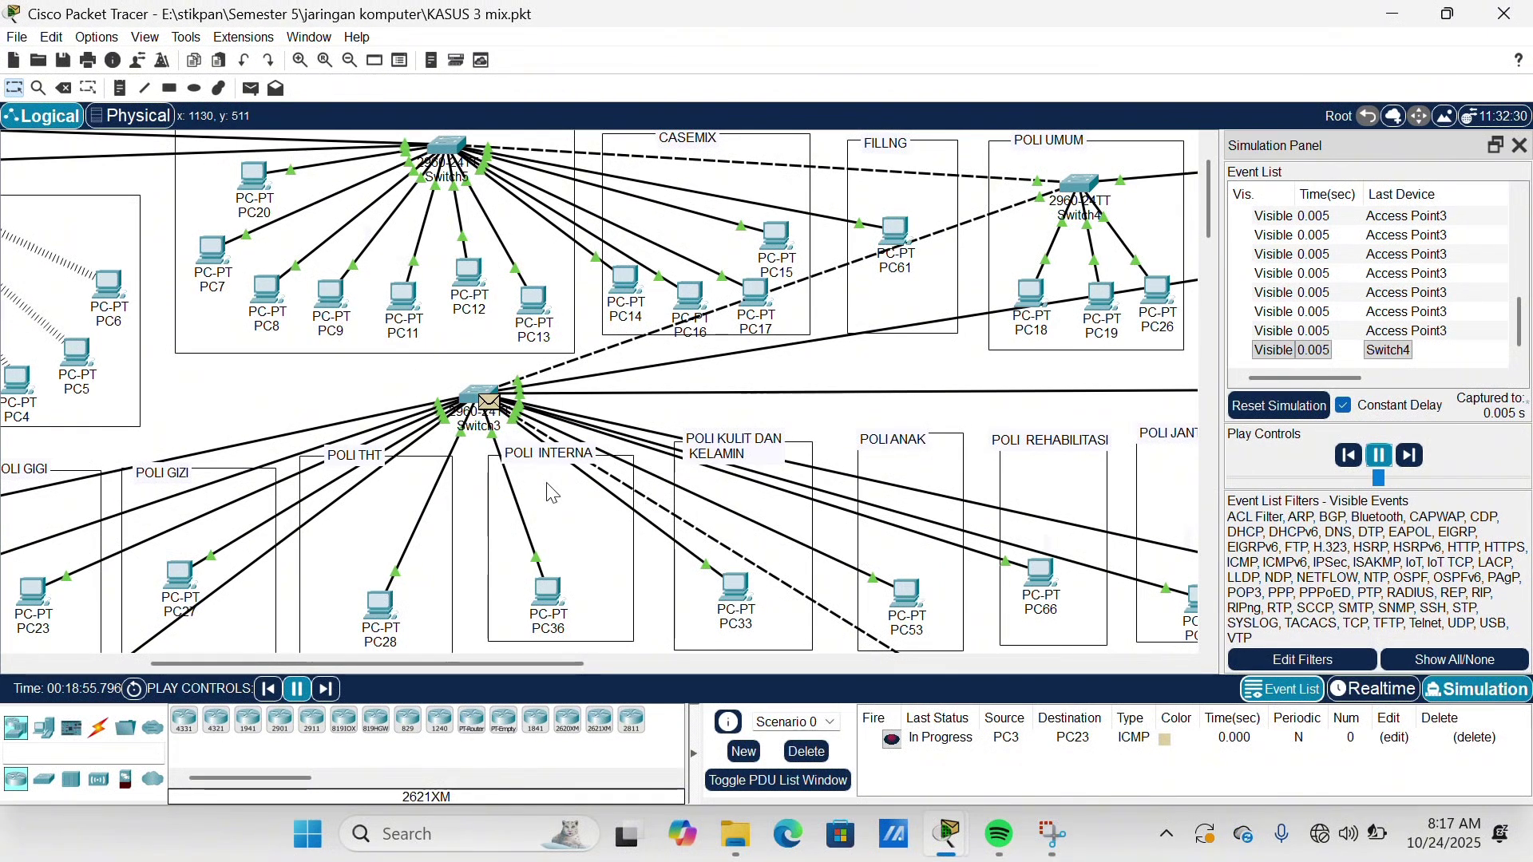
pyautogui.hscroll(-5, 287, 540)
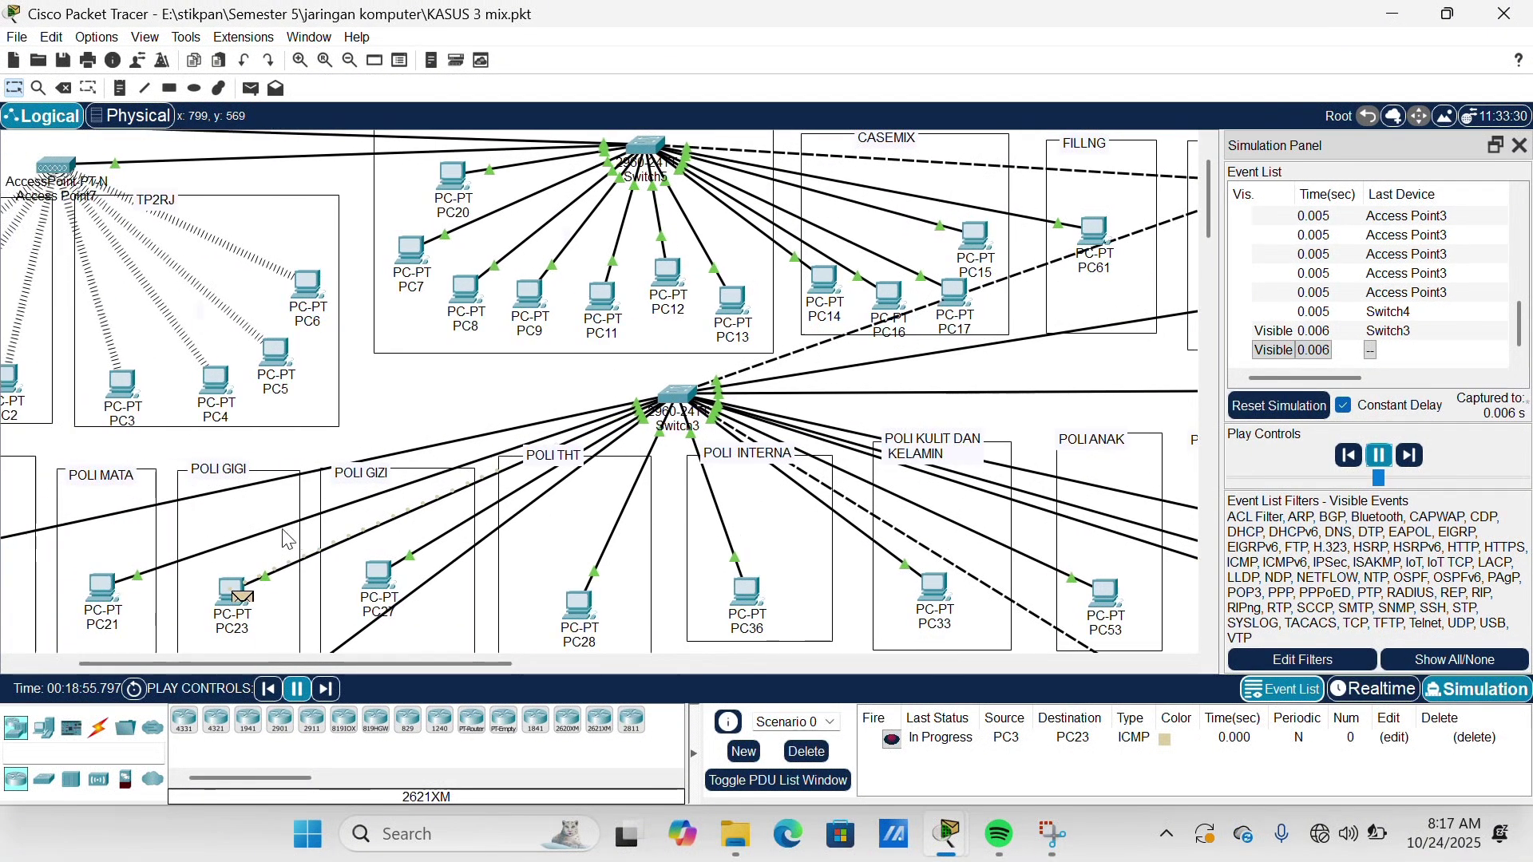
pyautogui.hscroll(-3, 287, 540)
pyautogui.scroll(-1, 288, 540)
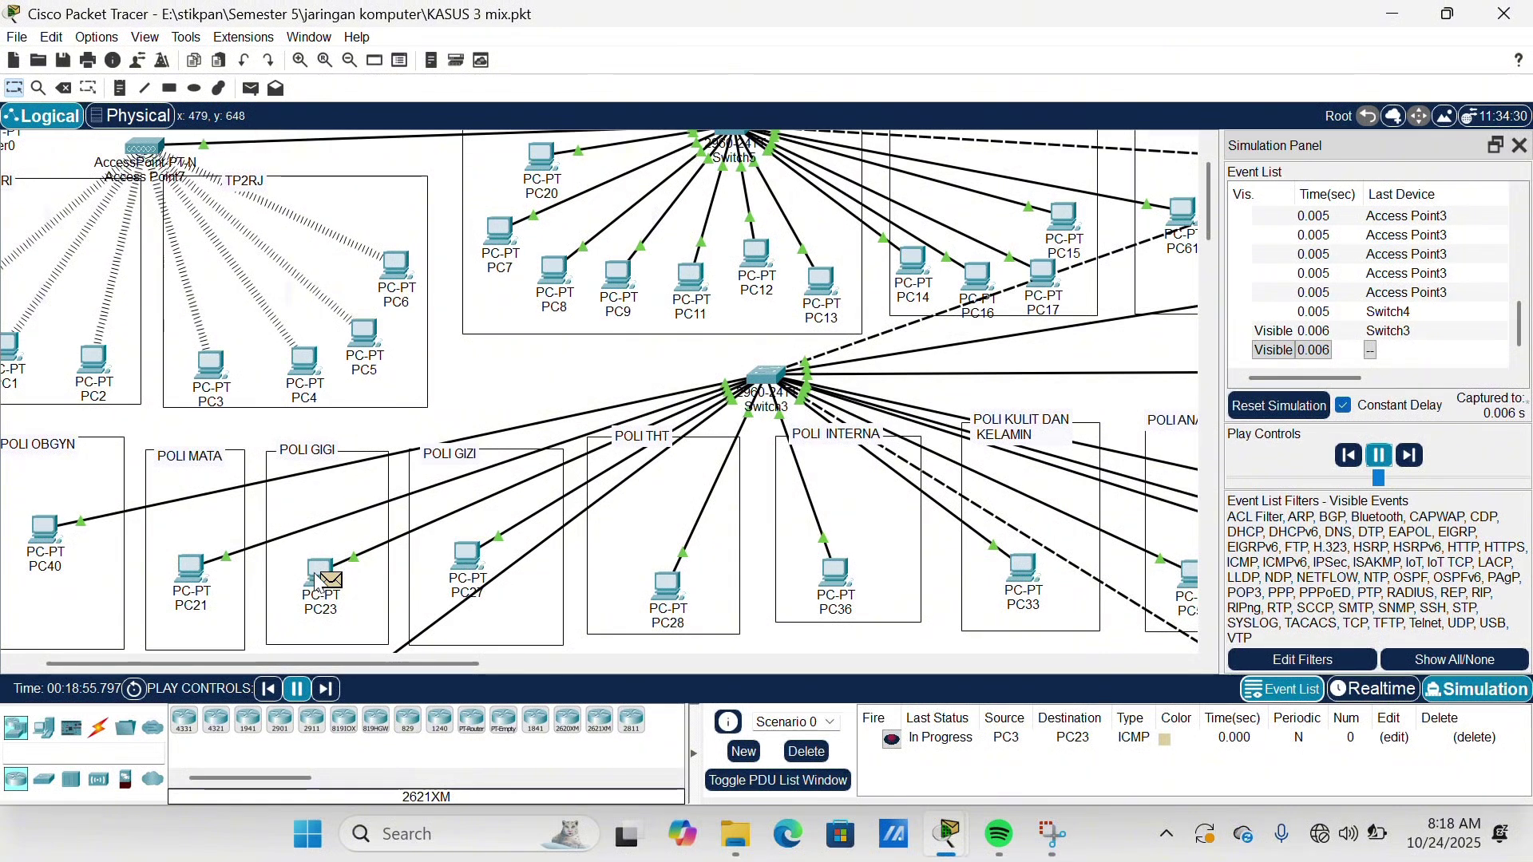
# - Follow the reply from PC23 back to PC3 in TP2RJ, stop playback and return to Realtime mode
pyautogui.doubleClick(357, 583)
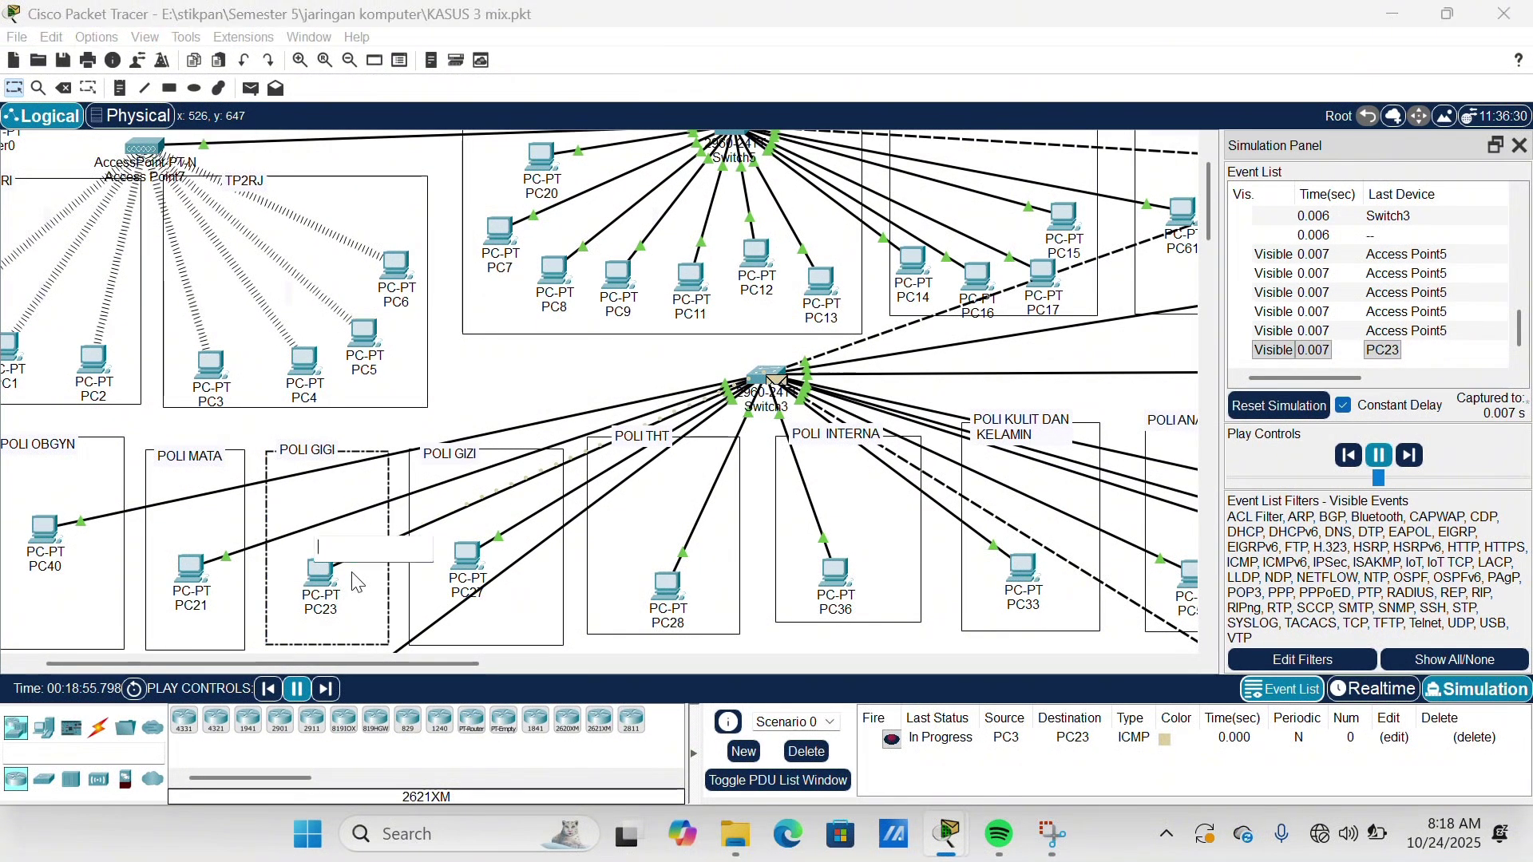
pyautogui.click(403, 617)
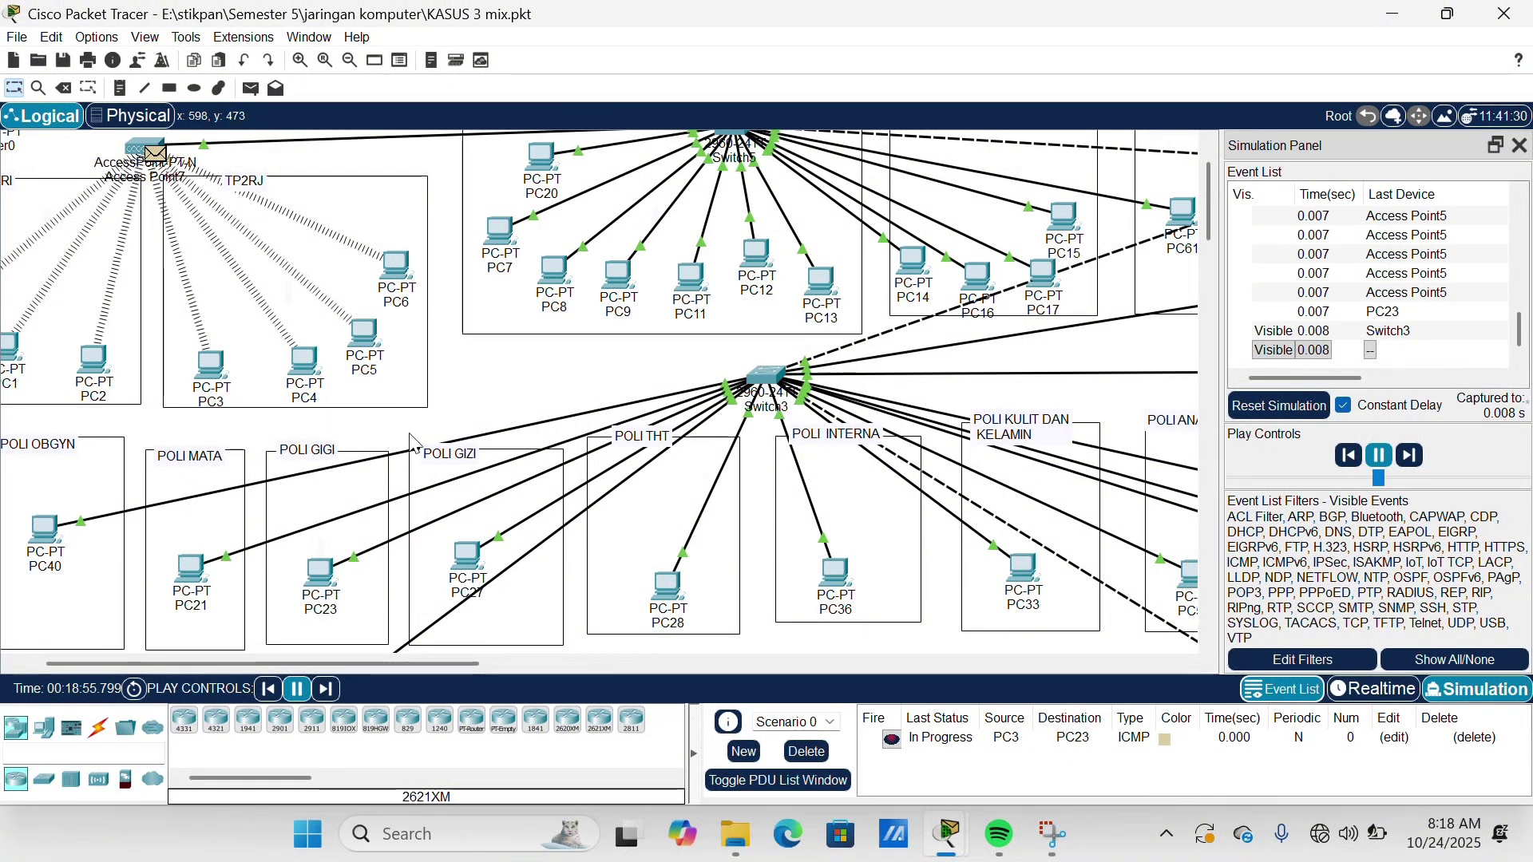
pyautogui.hscroll(-3, 413, 442)
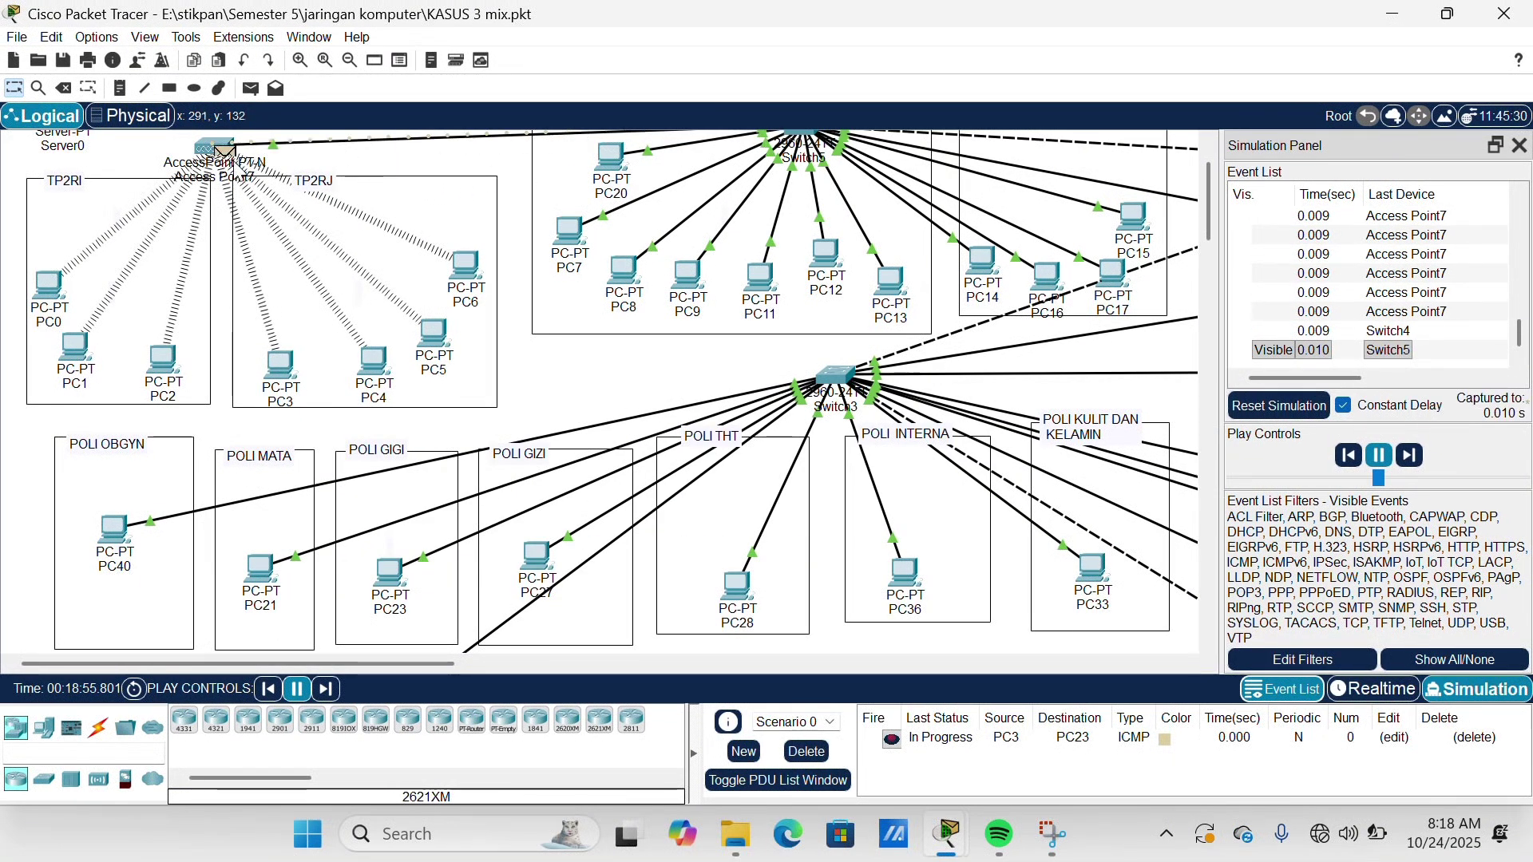
pyautogui.moveTo(232, 162)
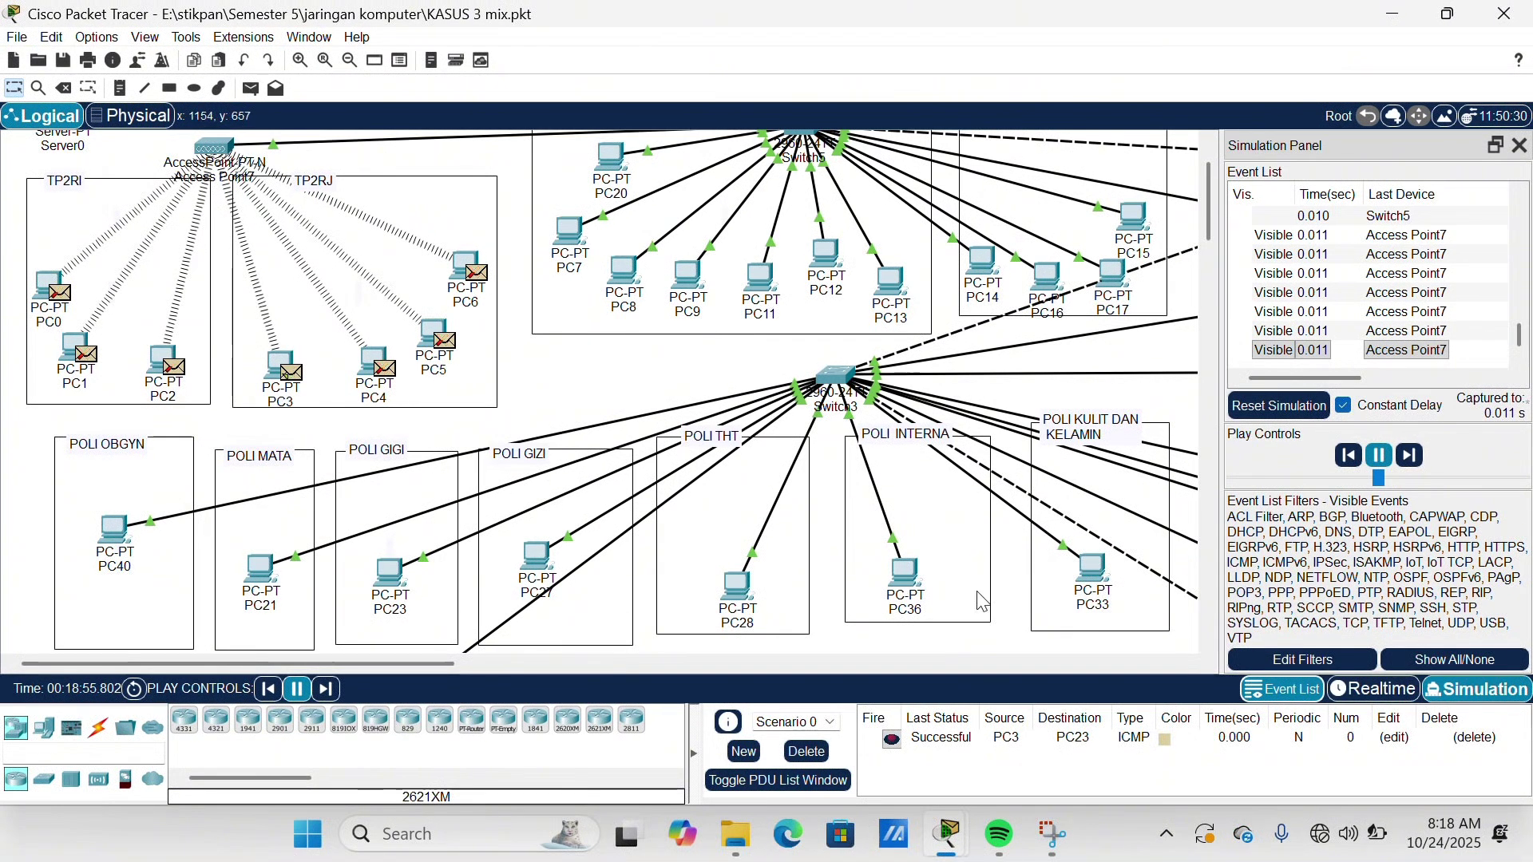
pyautogui.click(1382, 456)
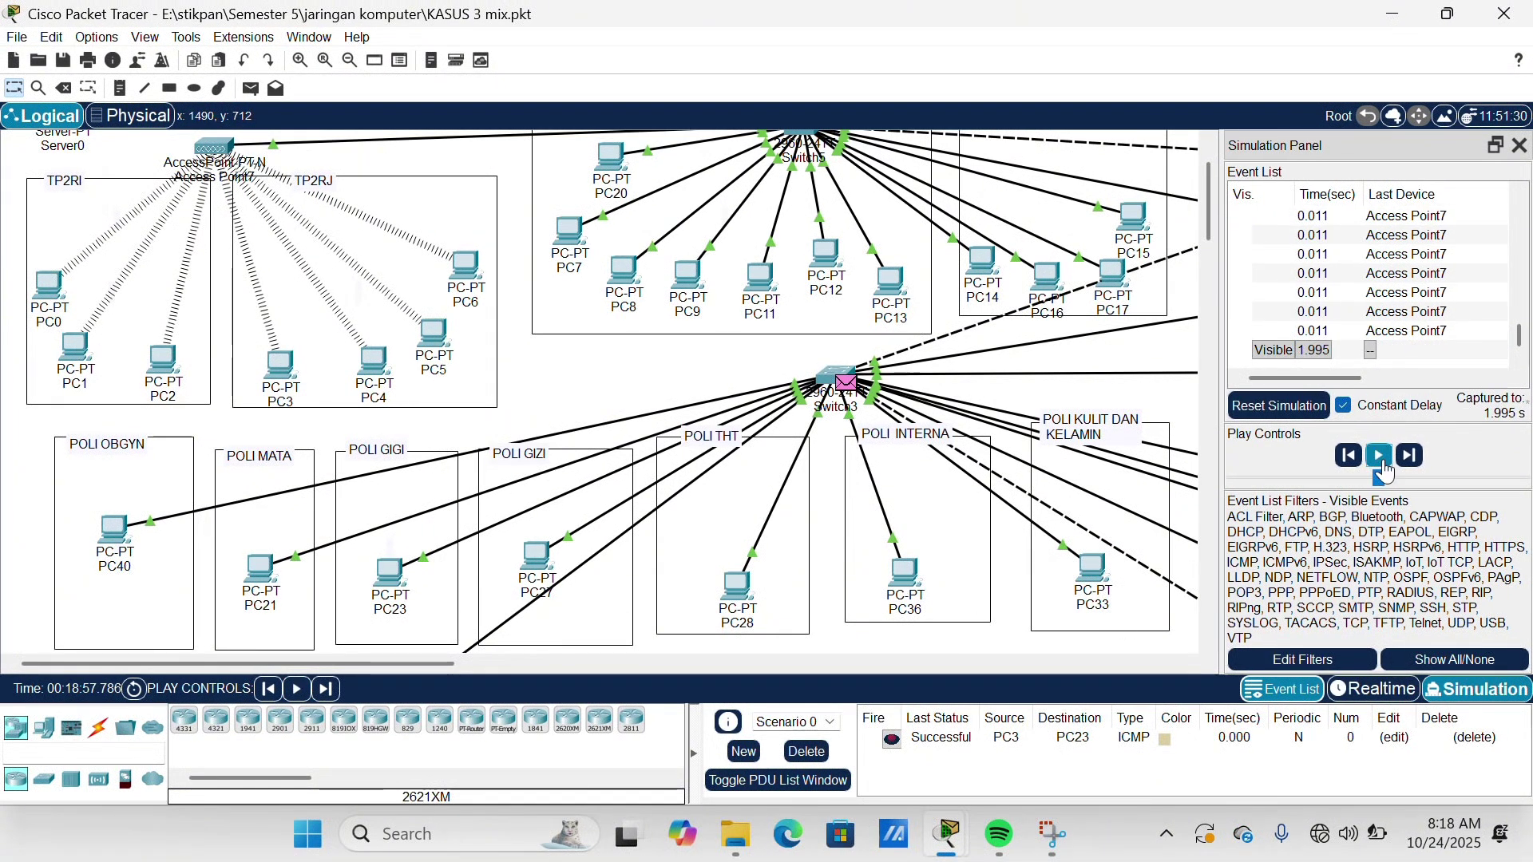
pyautogui.click(1379, 692)
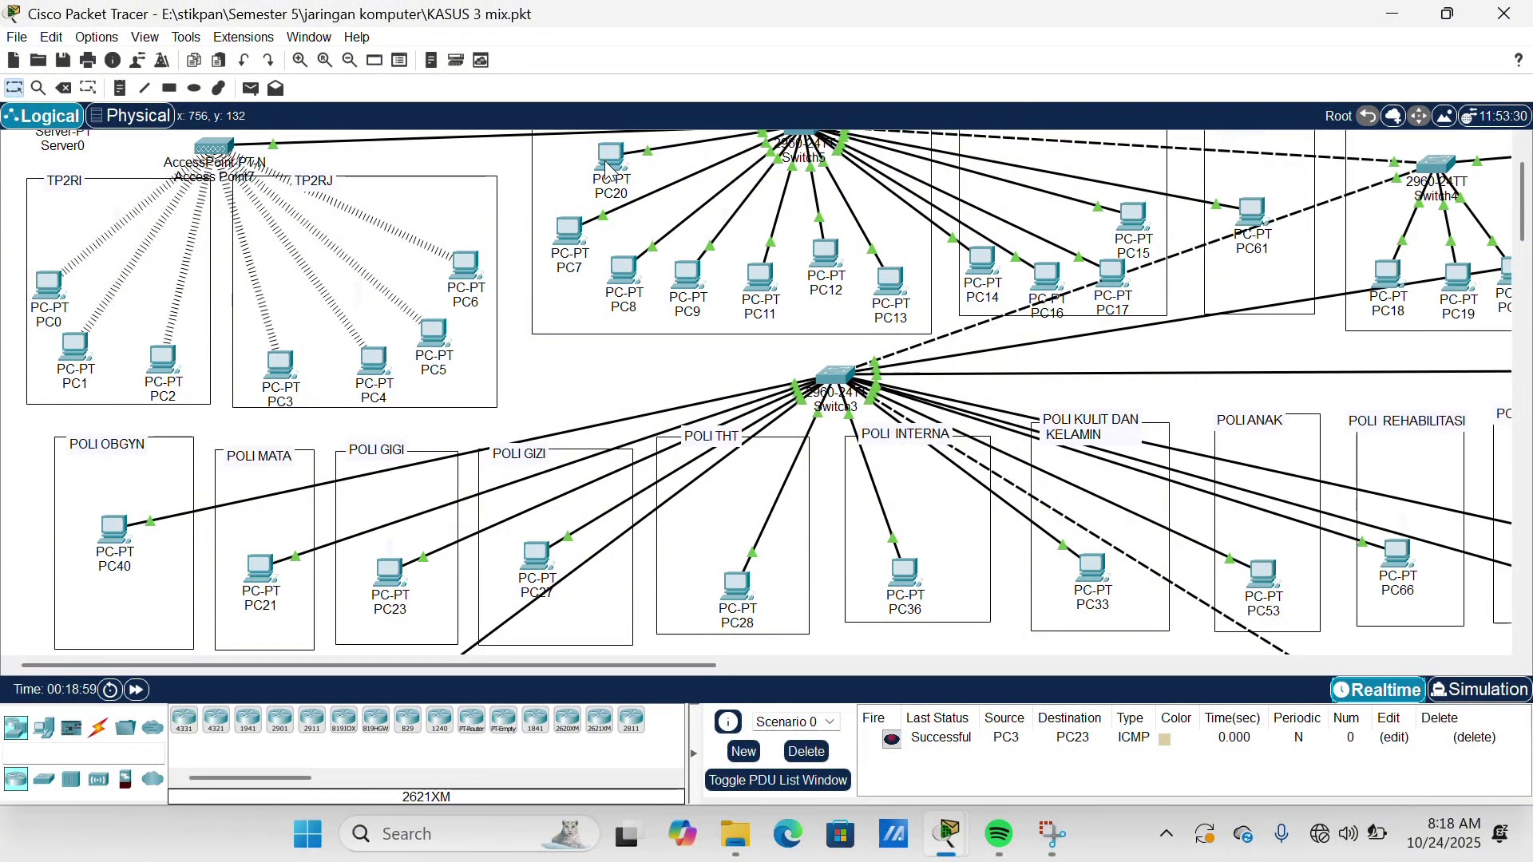